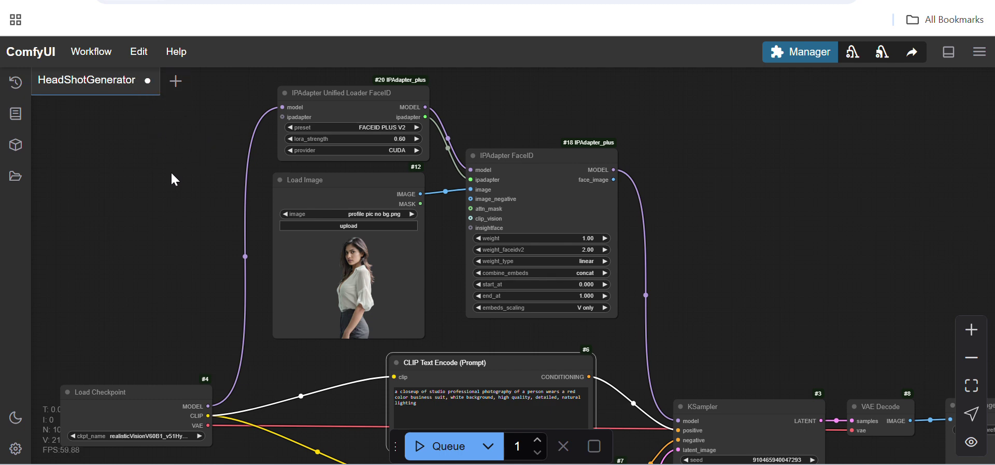
# Examine the Load Checkpoint, CLIP Text Encode, Load Image and IPAdapter Unified Loader FaceID nodes and how they are connected.
pyautogui.moveTo(184, 282); pyautogui.dragTo(237, 217)
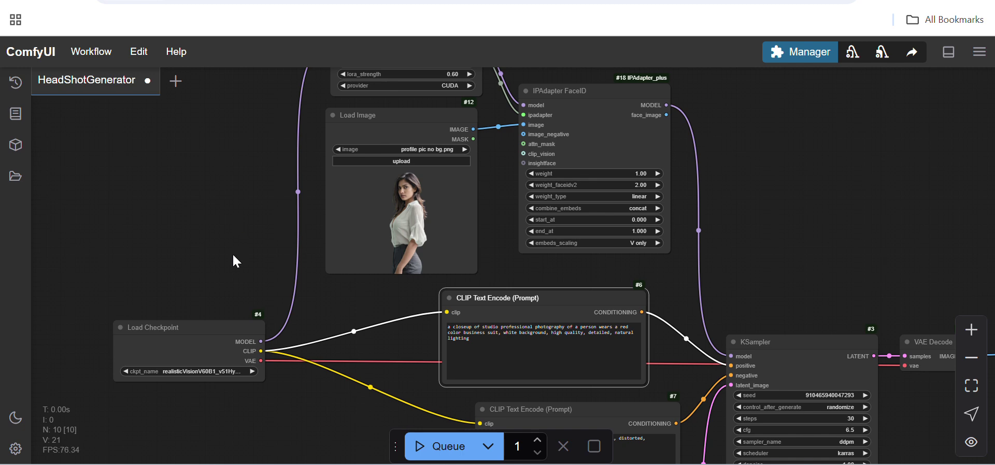
pyautogui.moveTo(205, 267); pyautogui.dragTo(187, 197)
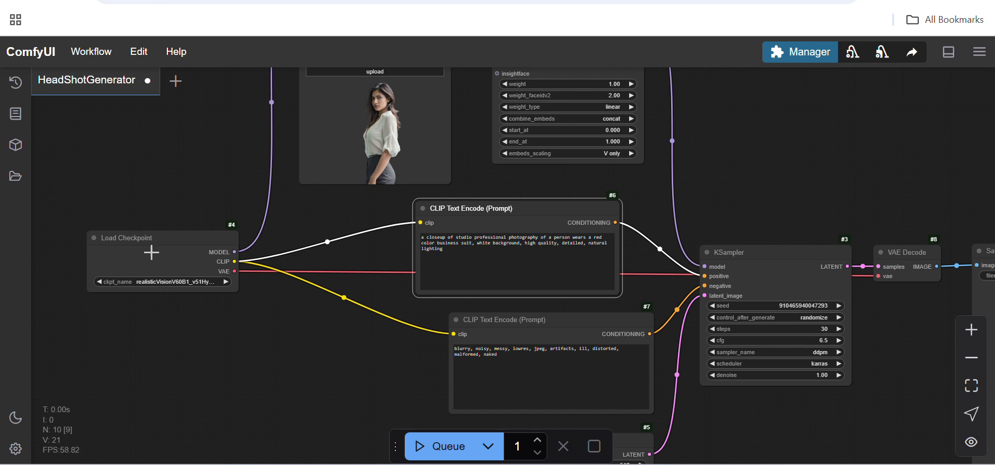
pyautogui.moveTo(154, 237); pyautogui.dragTo(160, 242)
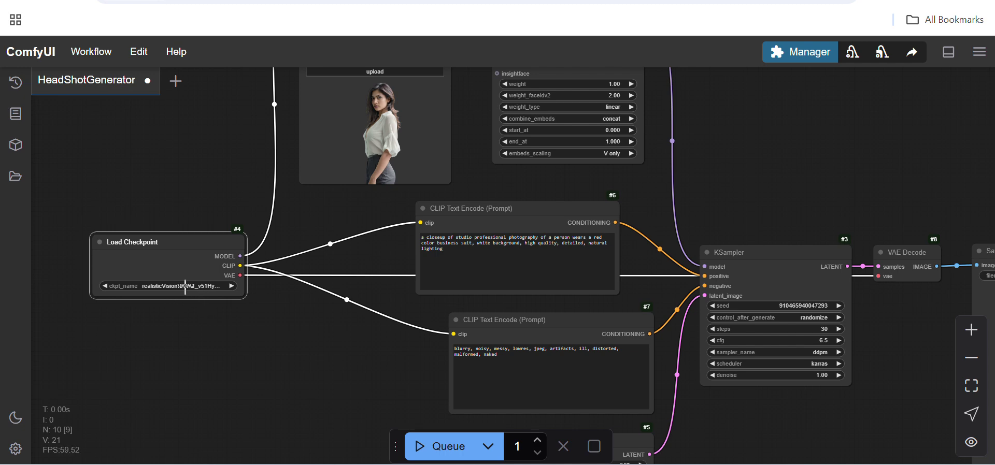
pyautogui.moveTo(193, 191); pyautogui.dragTo(126, 340)
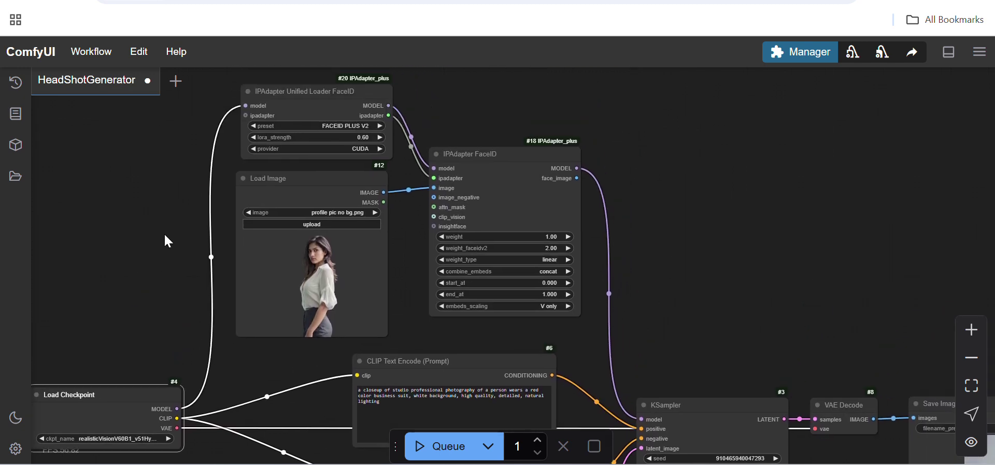
pyautogui.moveTo(160, 286); pyautogui.dragTo(169, 202)
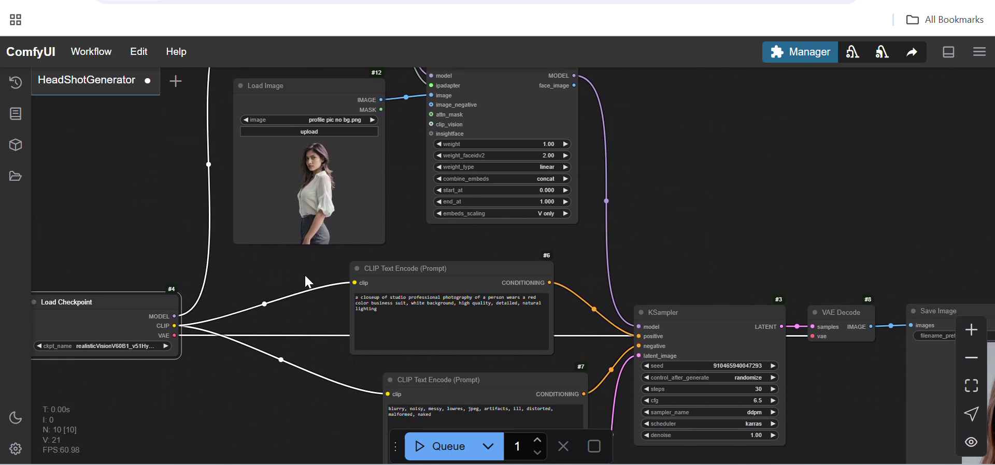
pyautogui.moveTo(287, 402); pyautogui.dragTo(271, 358)
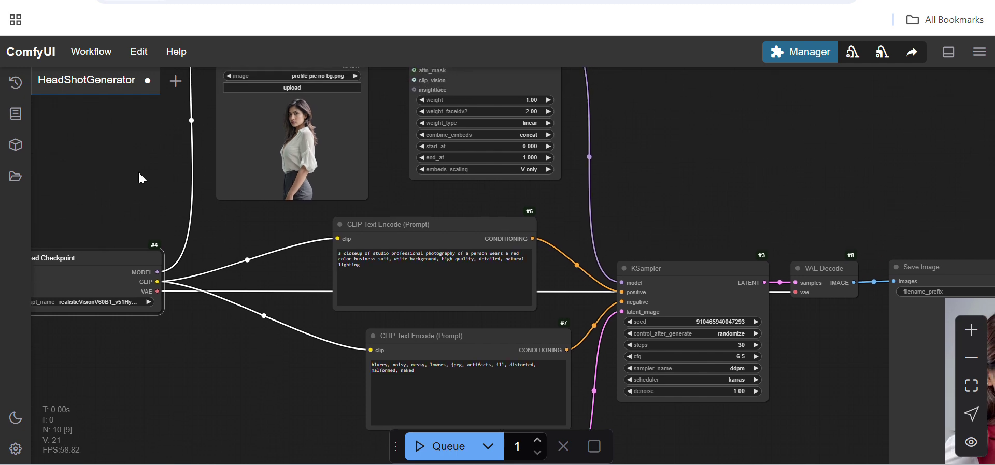
pyautogui.moveTo(139, 173); pyautogui.dragTo(150, 337)
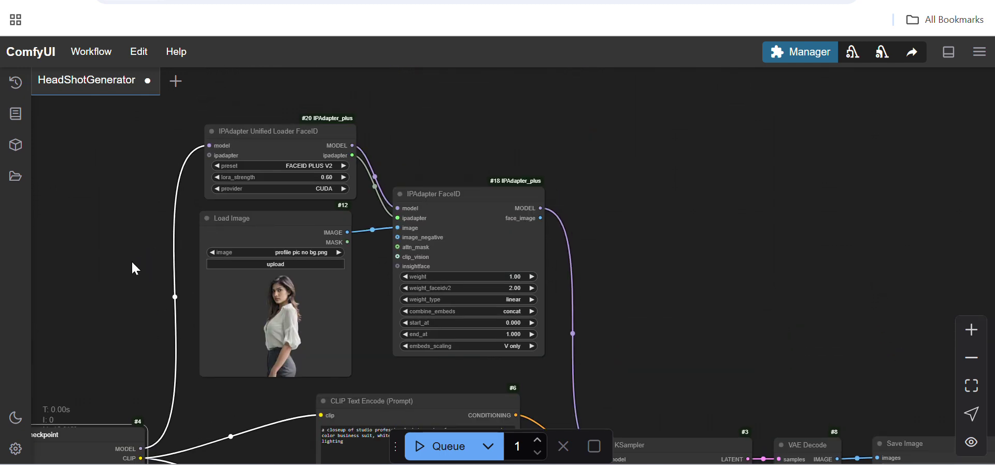
pyautogui.moveTo(130, 261); pyautogui.dragTo(95, 226)
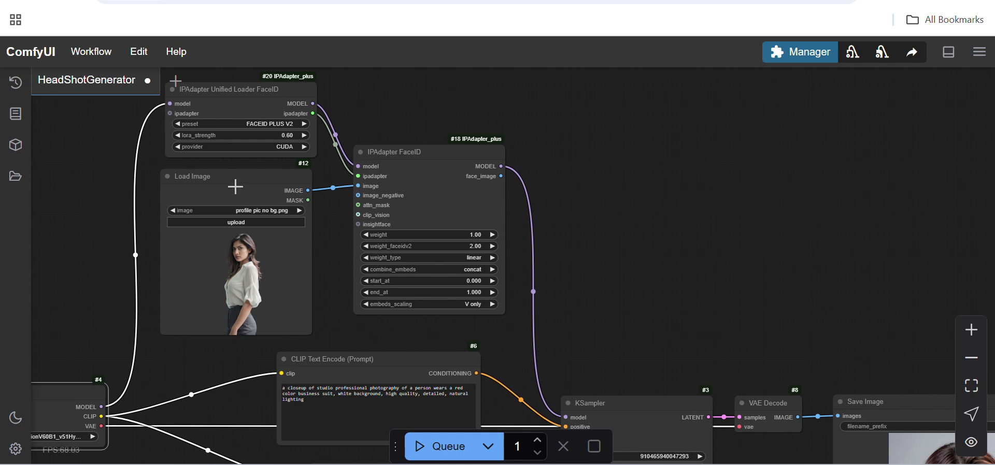
pyautogui.click(206, 178)
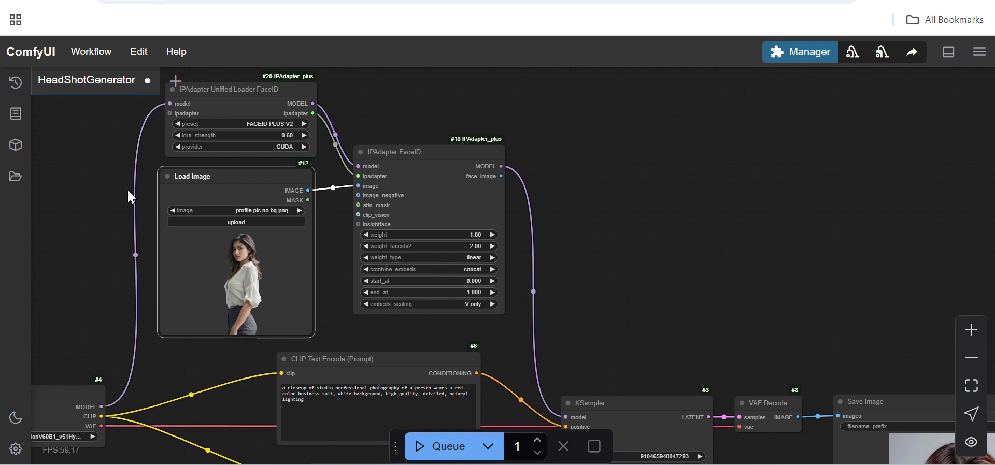
pyautogui.moveTo(92, 196); pyautogui.dragTo(90, 242)
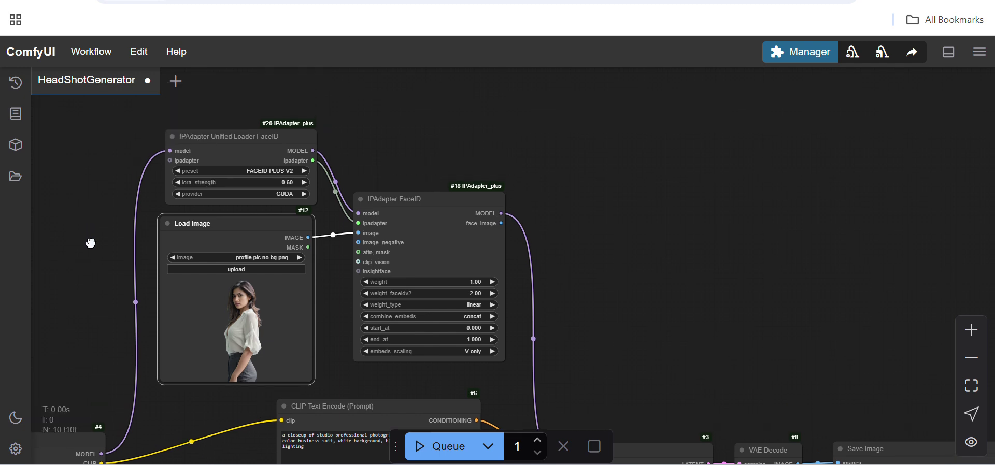
pyautogui.click(220, 137)
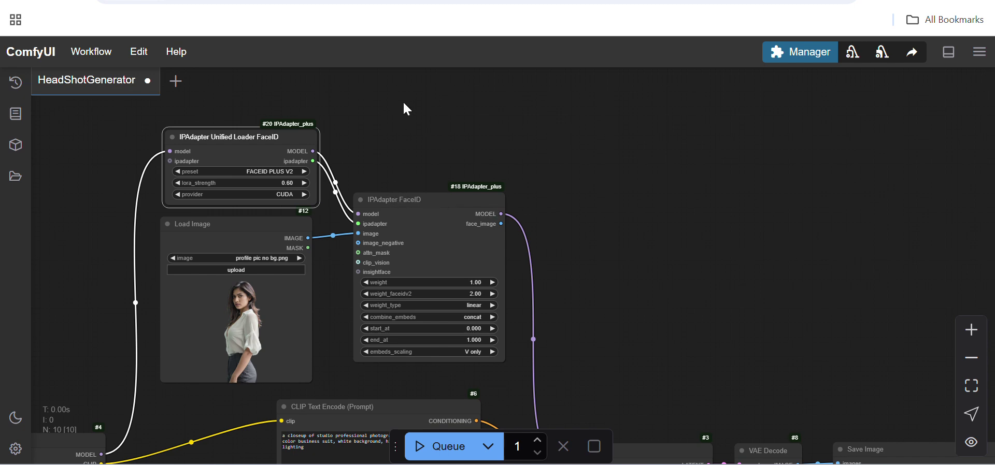
# Review the KSampler, Empty Latent Image, VAE Decode and Save Image nodes, and return to the Load Checkpoint node.
pyautogui.moveTo(627, 275); pyautogui.dragTo(589, 151)
pyautogui.moveTo(588, 240); pyautogui.dragTo(482, 151)
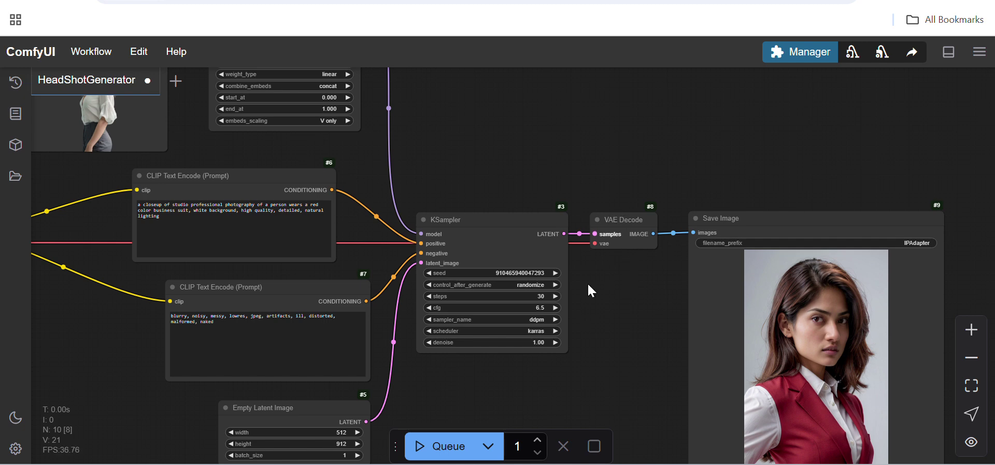
pyautogui.moveTo(618, 337); pyautogui.dragTo(515, 320)
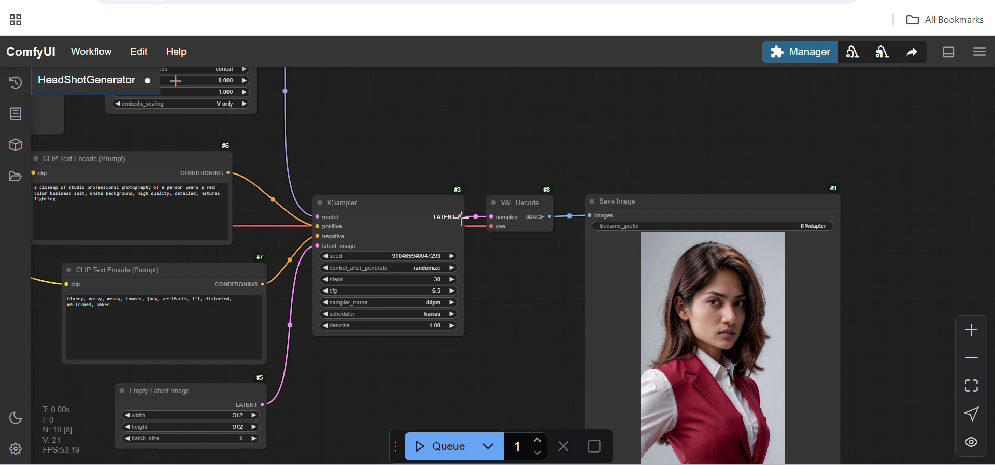
pyautogui.moveTo(559, 282); pyautogui.dragTo(533, 216)
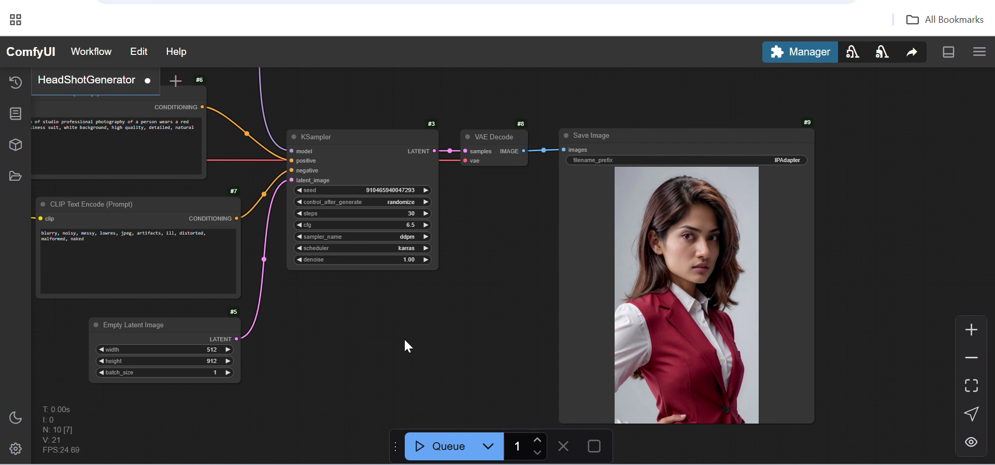
pyautogui.moveTo(67, 344); pyautogui.dragTo(422, 387)
pyautogui.moveTo(279, 307); pyautogui.dragTo(267, 419)
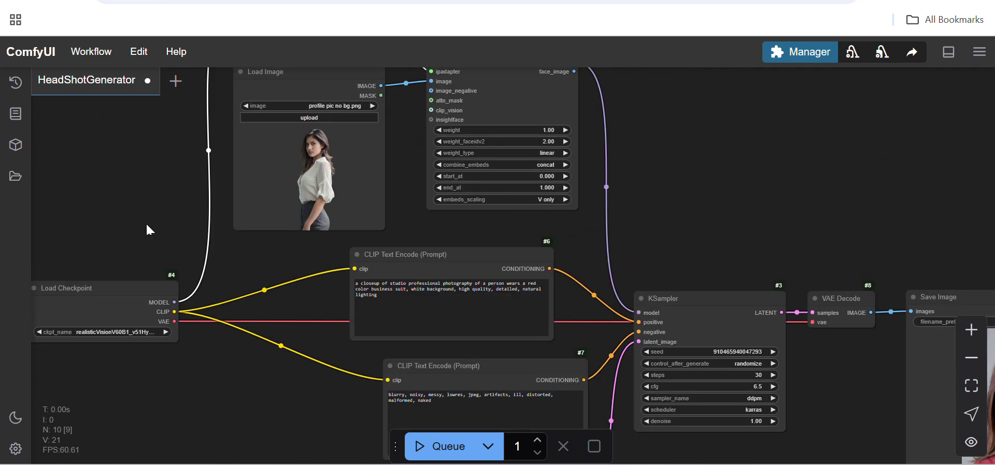
pyautogui.moveTo(147, 228); pyautogui.dragTo(189, 295)
pyautogui.moveTo(178, 235); pyautogui.dragTo(176, 262)
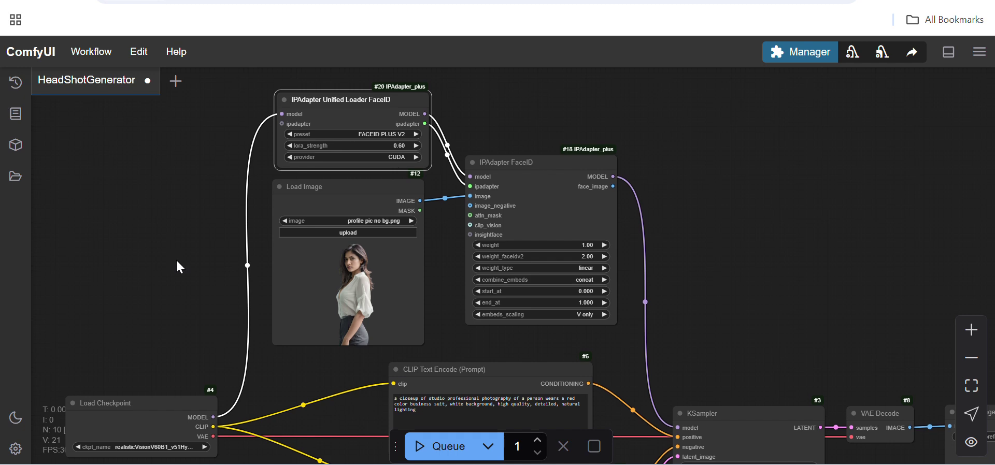
pyautogui.moveTo(157, 309); pyautogui.dragTo(210, 305)
pyautogui.moveTo(210, 335); pyautogui.dragTo(193, 308)
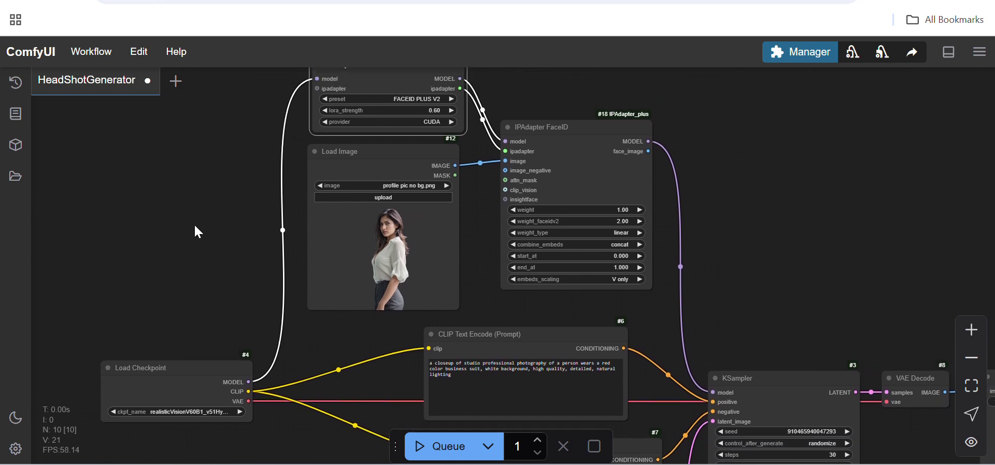
pyautogui.moveTo(177, 317); pyautogui.dragTo(200, 229)
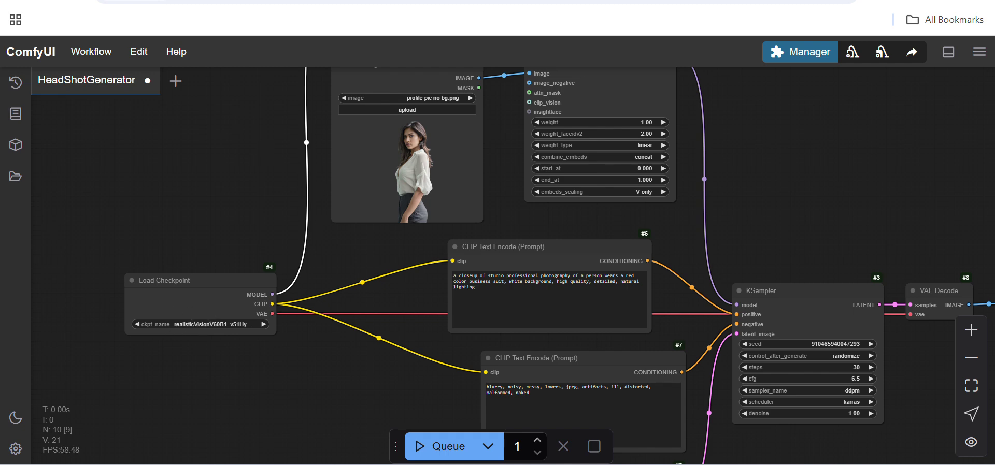
# Switch to Jupyter, open the workspace/ComfyUI/models folder and select the checkpoints folder.
pyautogui.hotkey('ctrl', 'Tab')
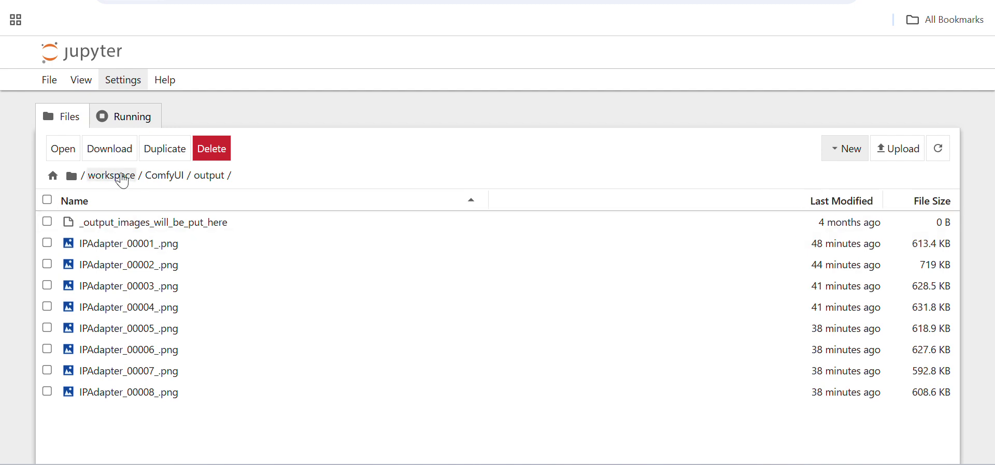
pyautogui.click(118, 177)
pyautogui.click(100, 228)
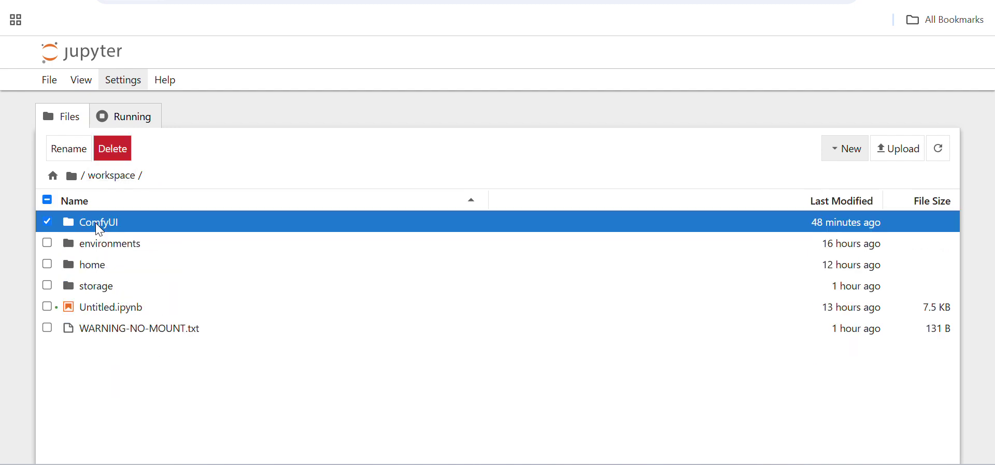
pyautogui.doubleClick(100, 228)
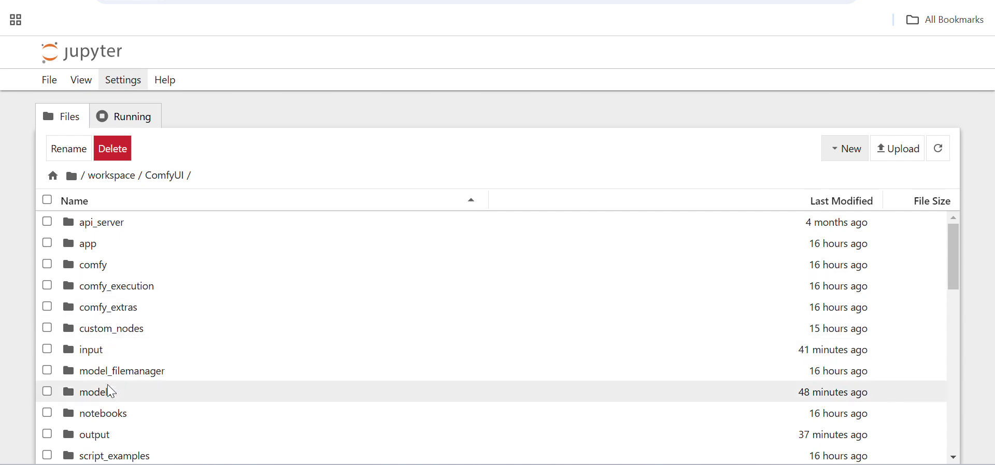
pyautogui.click(111, 394)
pyautogui.doubleClick(112, 399)
pyautogui.click(116, 228)
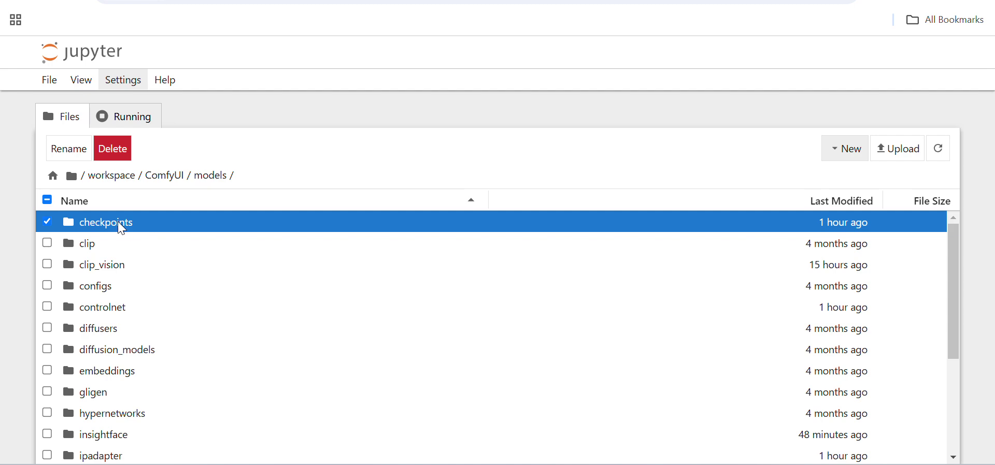
# Return to the ComfyUI workflow and examine the IPAdapter Unified Loader FaceID node.
pyautogui.click(374, 2)
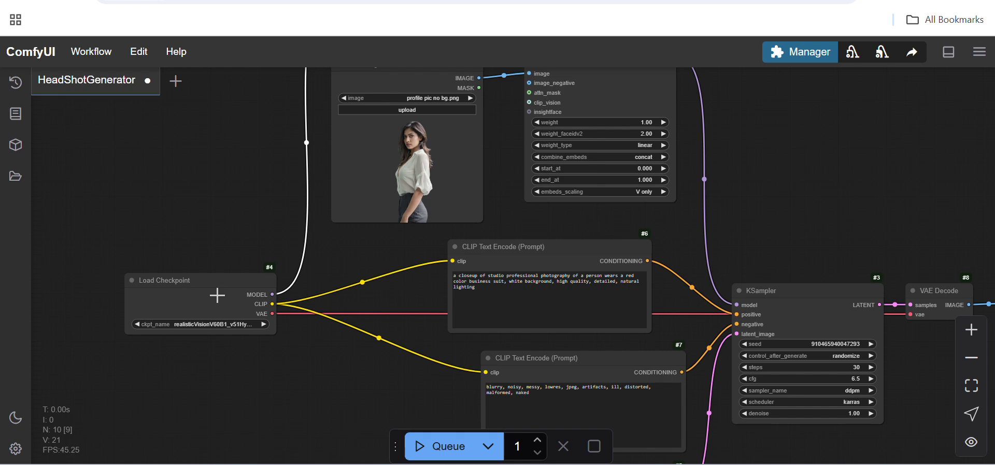
pyautogui.moveTo(247, 169); pyautogui.dragTo(177, 247)
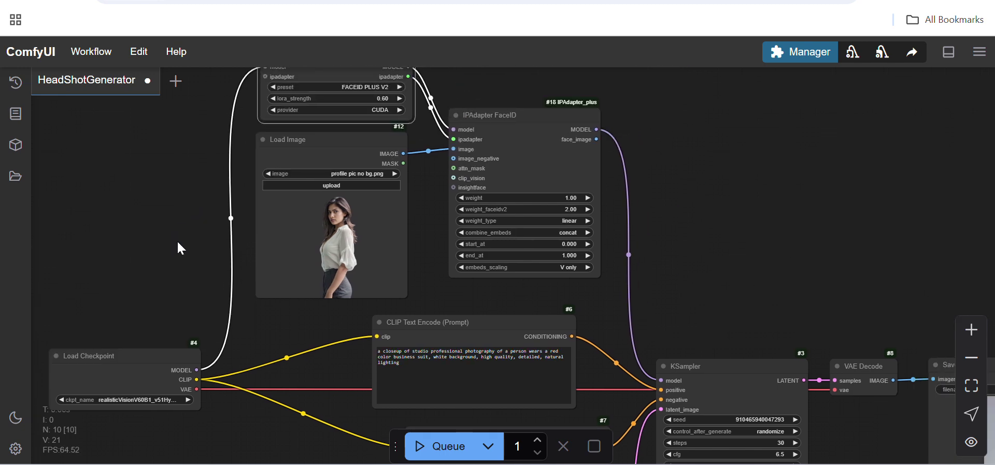
pyautogui.moveTo(182, 140); pyautogui.dragTo(156, 292)
pyautogui.moveTo(156, 253); pyautogui.dragTo(178, 185)
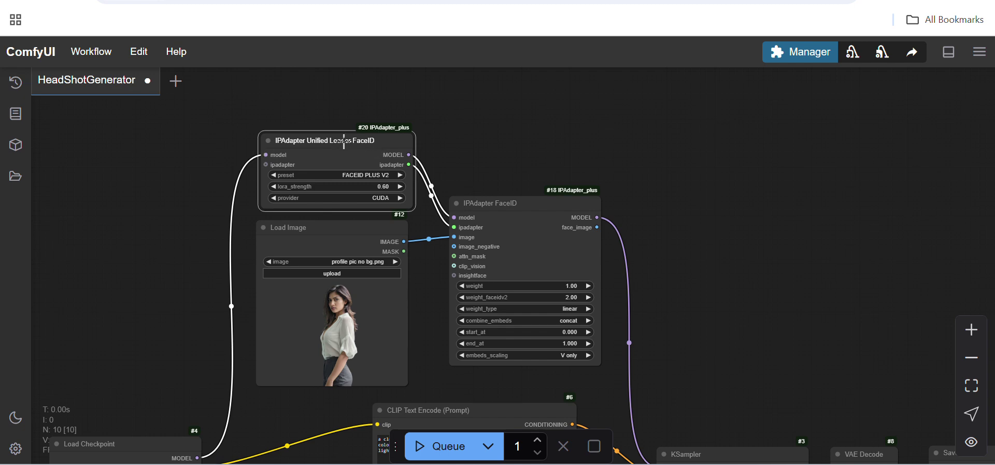
pyautogui.moveTo(210, 167); pyautogui.dragTo(194, 139)
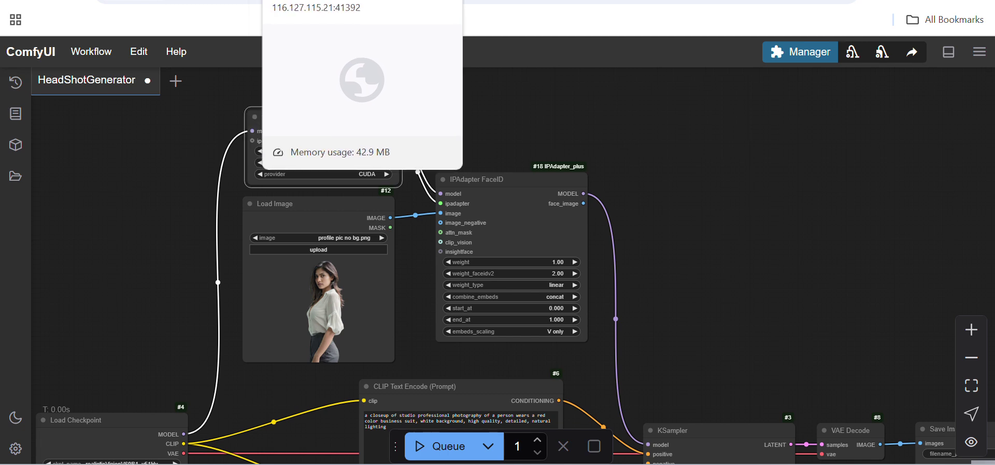
# Switch to Jupyter, open the ipadapter folder under models and look through its FaceID model files.
pyautogui.click(332, 1)
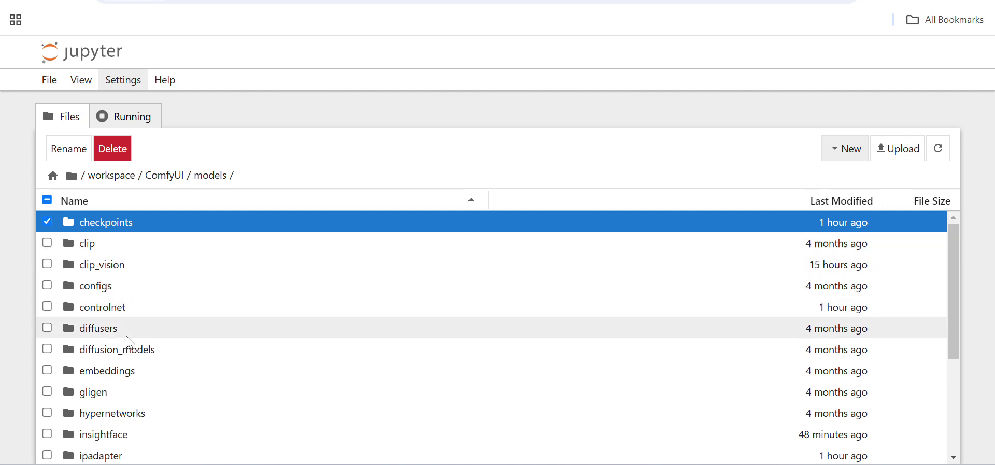
pyautogui.scroll(-2, 140, 414)
pyautogui.click(111, 357)
pyautogui.doubleClick(111, 357)
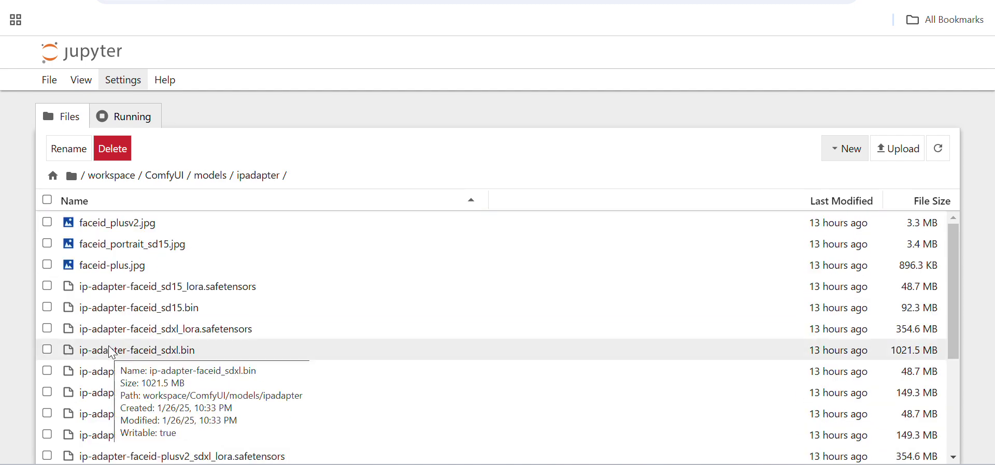
pyautogui.scroll(-2, 133, 359)
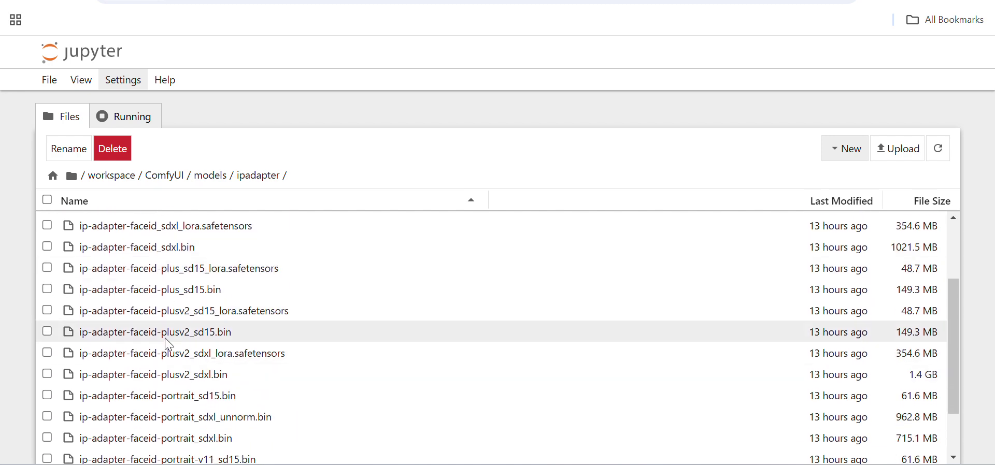
pyautogui.scroll(-1, 168, 354)
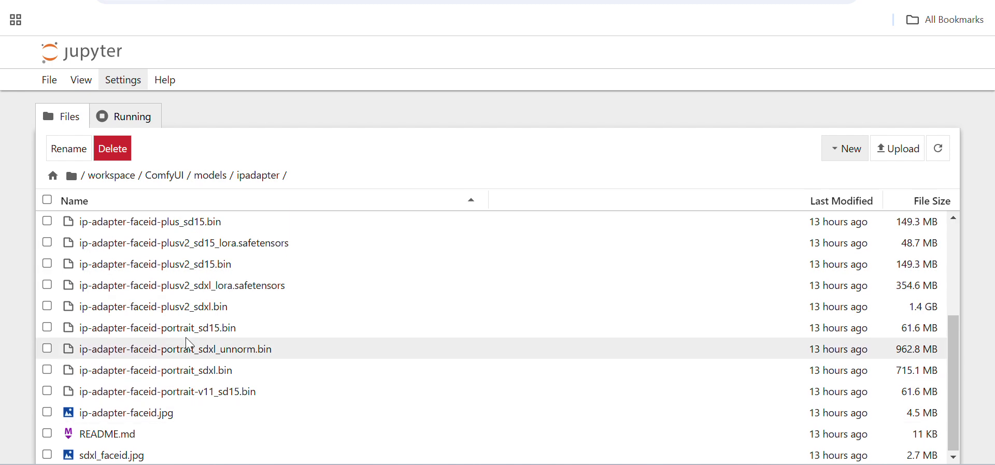
pyautogui.scroll(3, 186, 347)
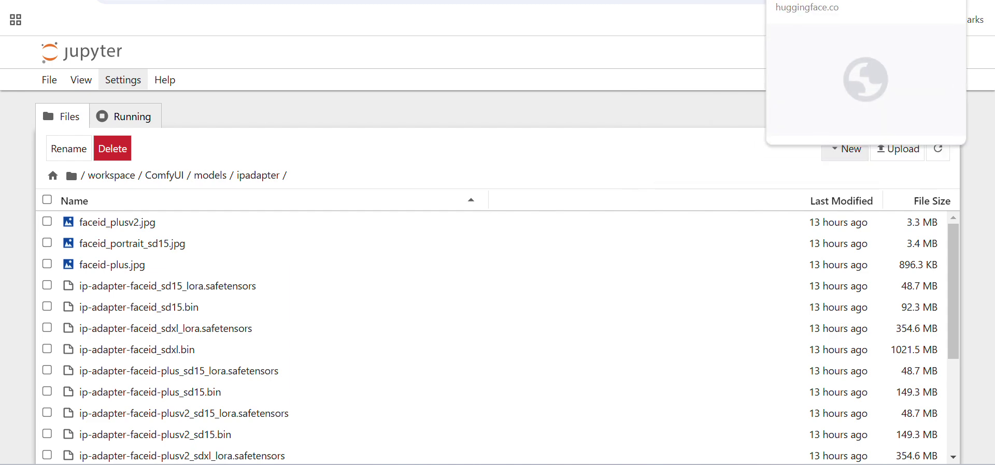
# Switch to the h94/IP-Adapter repository on Hugging Face and look through the model files in sdxl_models.
pyautogui.hotkey('ctrl', 'Tab')
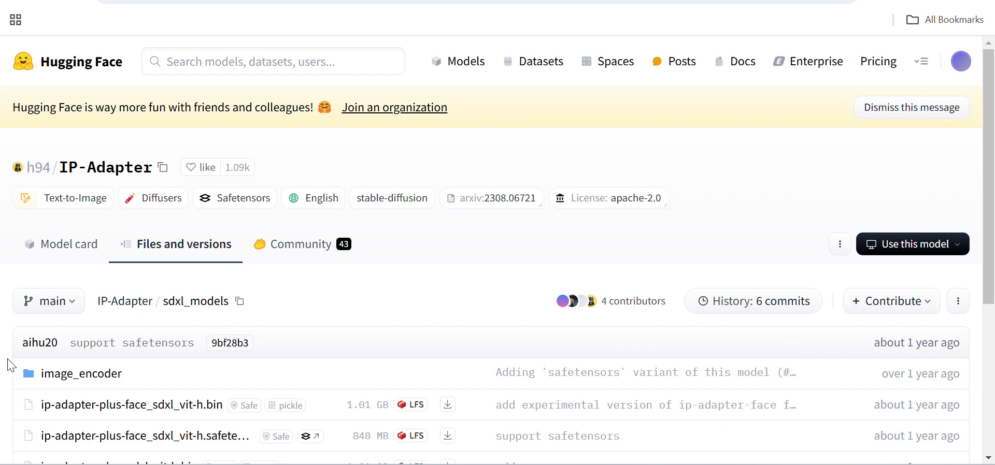
pyautogui.scroll(-2, 6, 366)
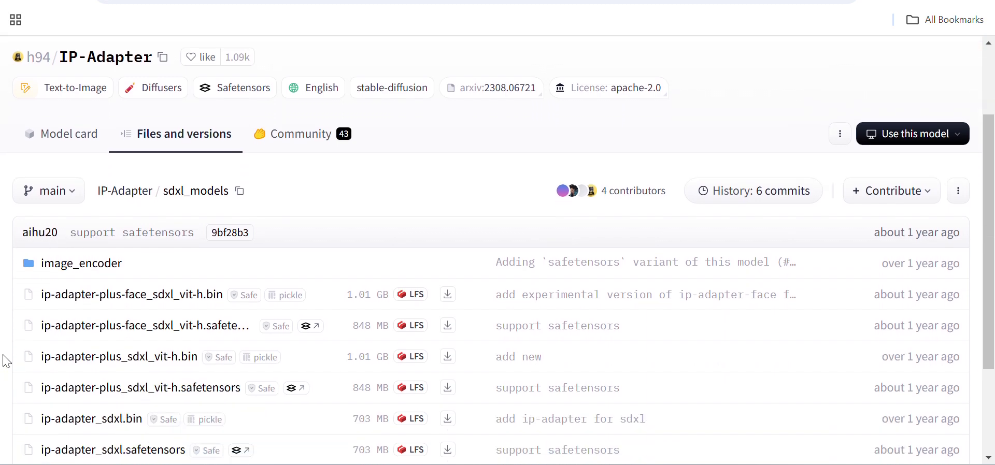
pyautogui.scroll(-1, 82, 293)
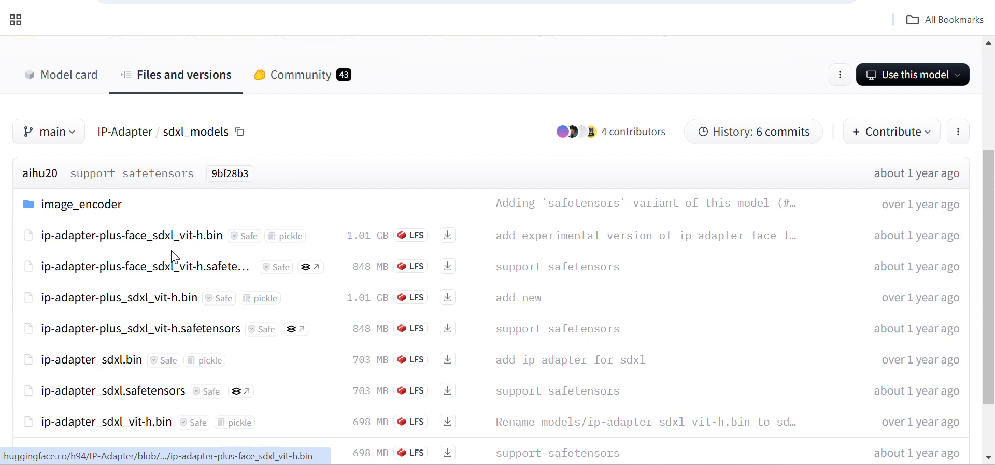
pyautogui.scroll(-1, 112, 425)
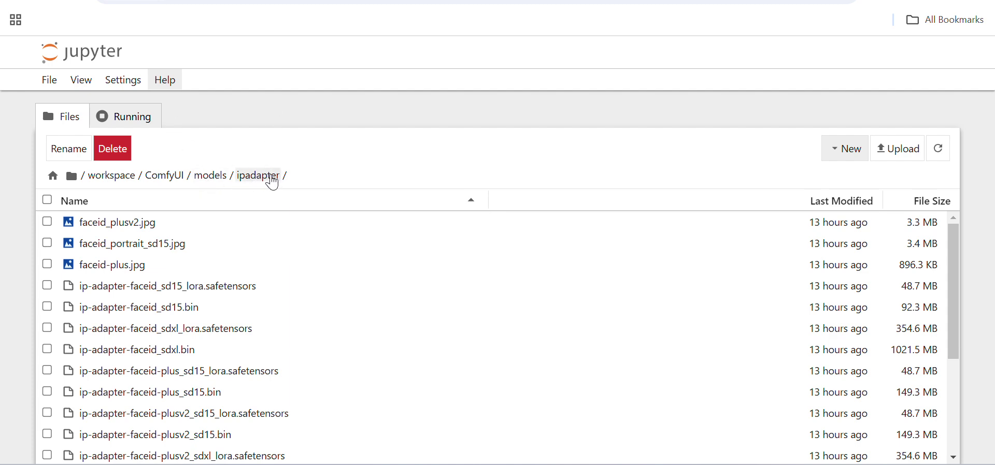
# Open the models folder of ComfyUI_IPAdapter_plus inside ComfyUI/custom_nodes in Jupyter.
pyautogui.click(171, 178)
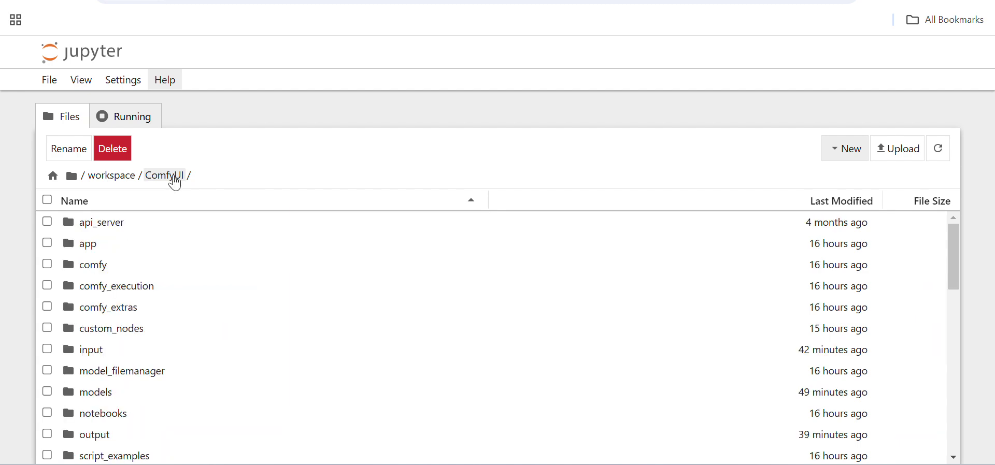
pyautogui.click(114, 332)
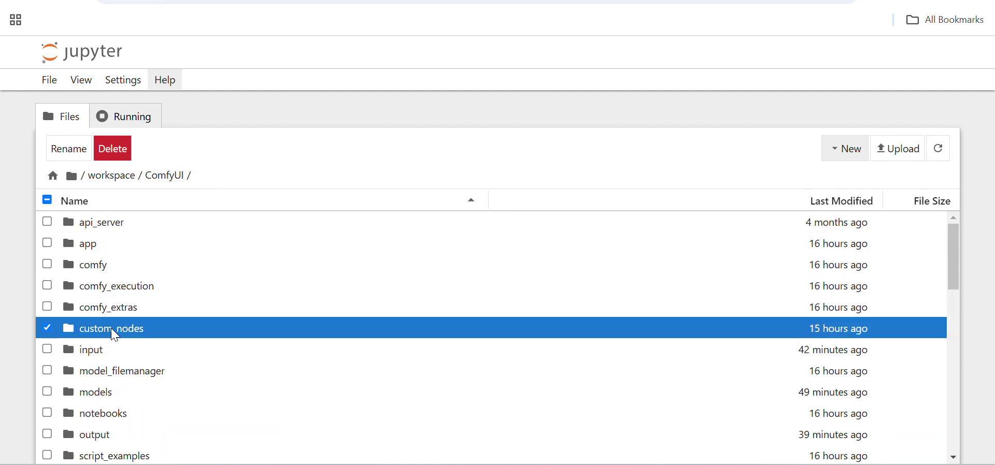
pyautogui.doubleClick(114, 332)
pyautogui.click(133, 254)
pyautogui.doubleClick(133, 254)
pyautogui.click(108, 251)
pyautogui.doubleClick(110, 252)
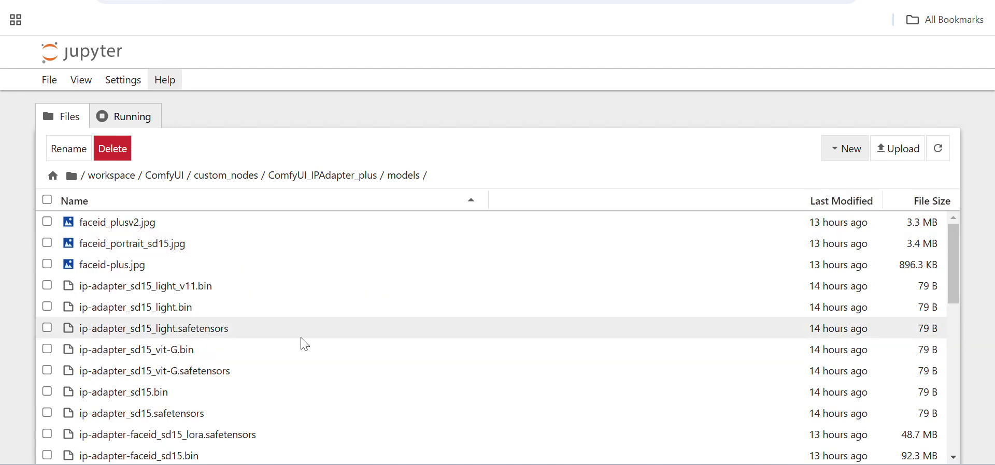
# Look through the IP-Adapter model files, from the sd15 files to the FaceID, full-face and plus-face ones.
pyautogui.scroll(-3, 304, 344)
pyautogui.scroll(-5, 305, 344)
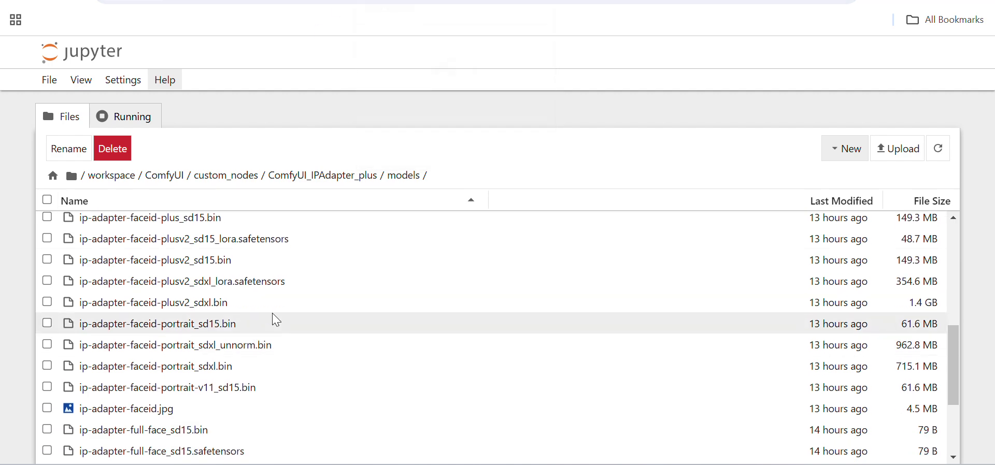
pyautogui.scroll(-3, 207, 310)
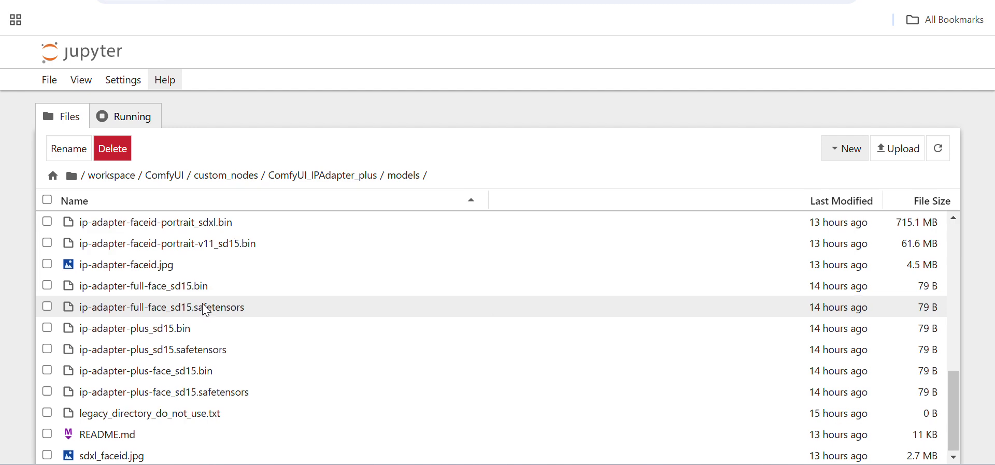
pyautogui.scroll(2, 206, 310)
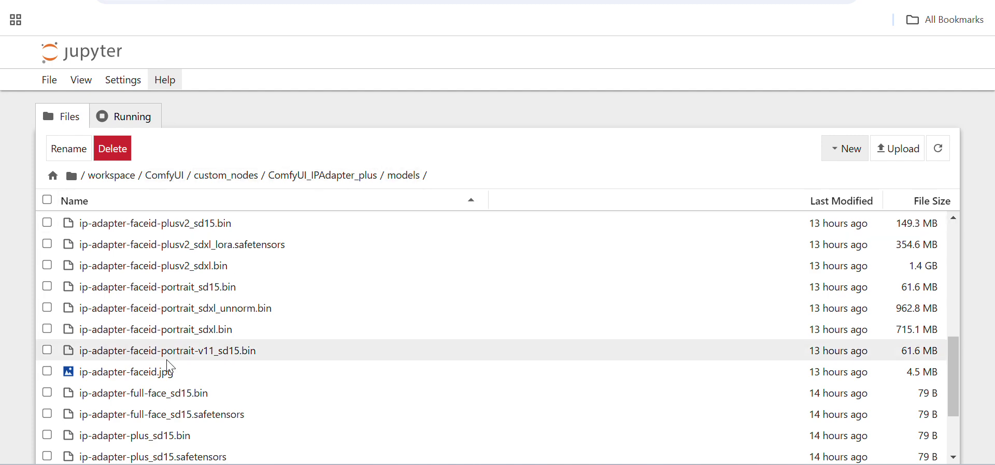
pyautogui.scroll(-2, 171, 369)
pyautogui.scroll(8, 171, 313)
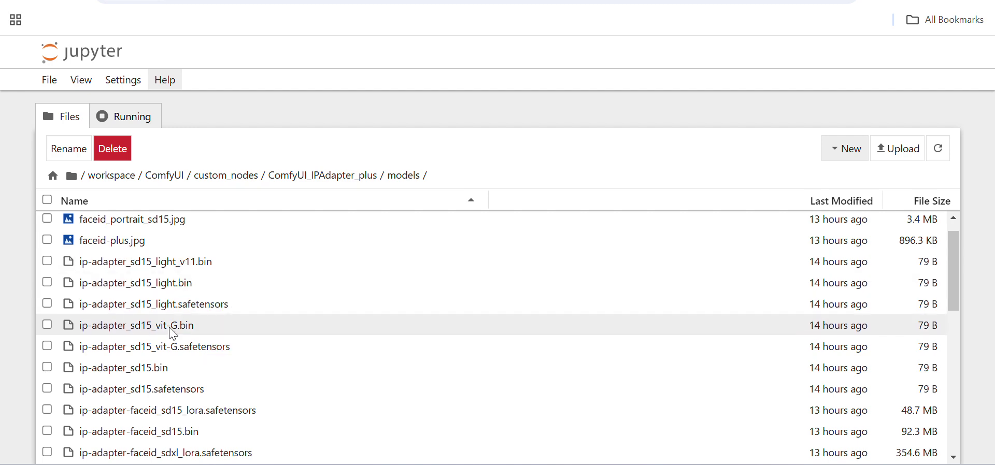
pyautogui.click(118, 267)
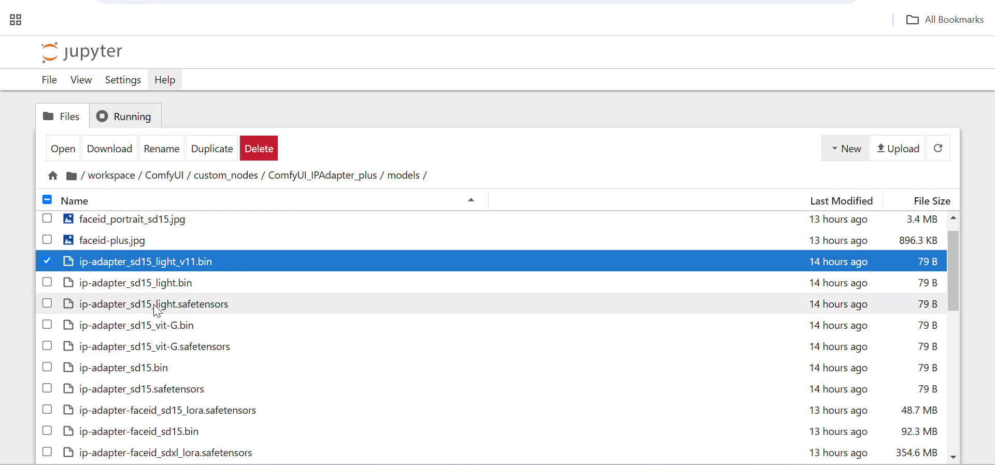
pyautogui.scroll(-5, 168, 313)
pyautogui.scroll(-12, 173, 319)
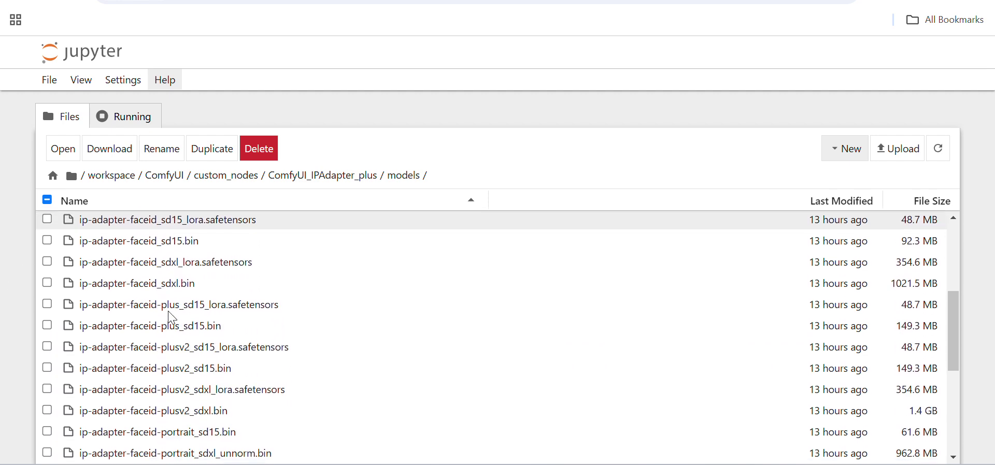
pyautogui.scroll(-2, 173, 318)
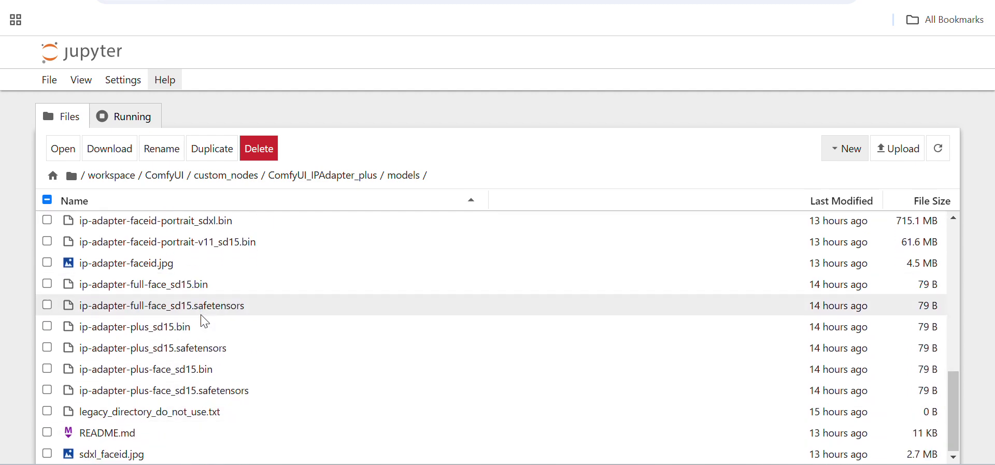
pyautogui.scroll(9, 197, 322)
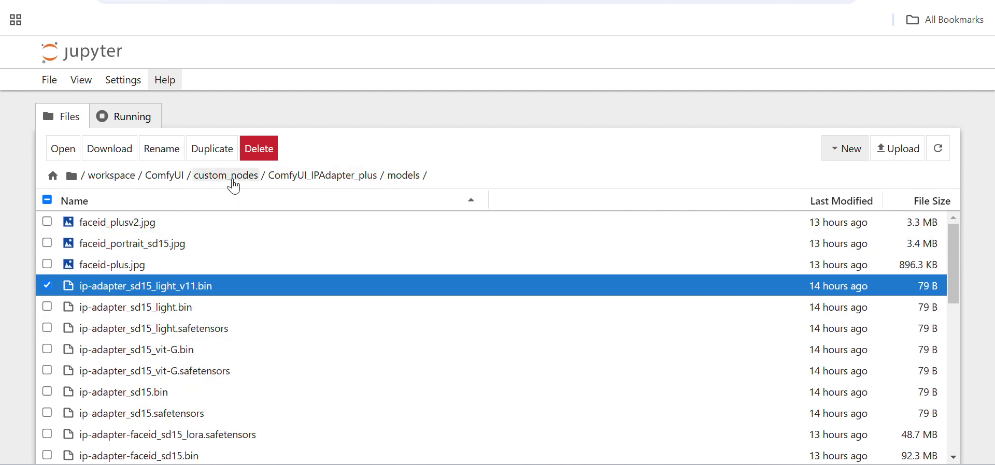
# Go back to the ComfyUI folder and open models/loras to view the FaceID LoRA files.
pyautogui.click(164, 179)
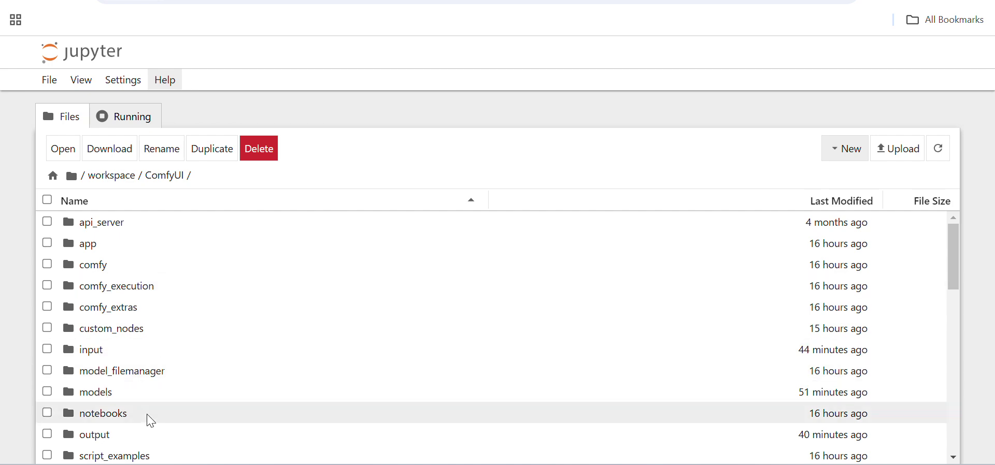
pyautogui.scroll(-3, 151, 414)
pyautogui.scroll(3, 135, 316)
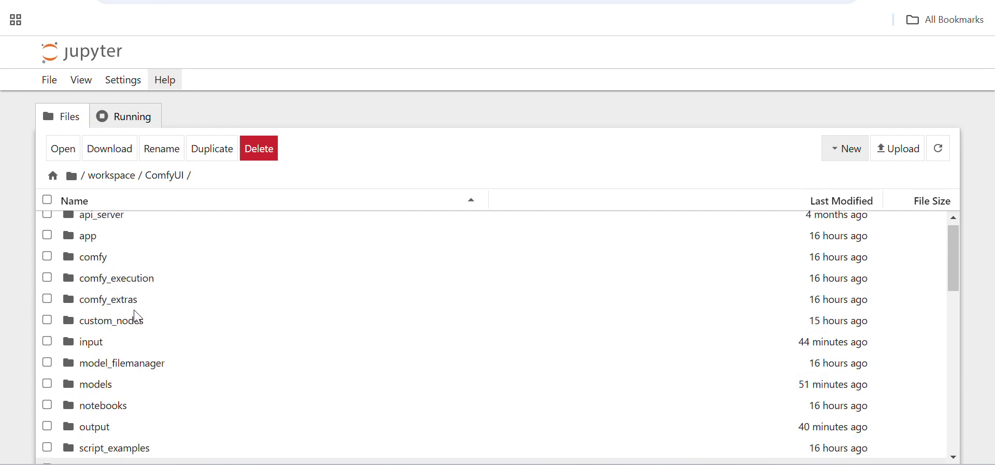
pyautogui.doubleClick(117, 401)
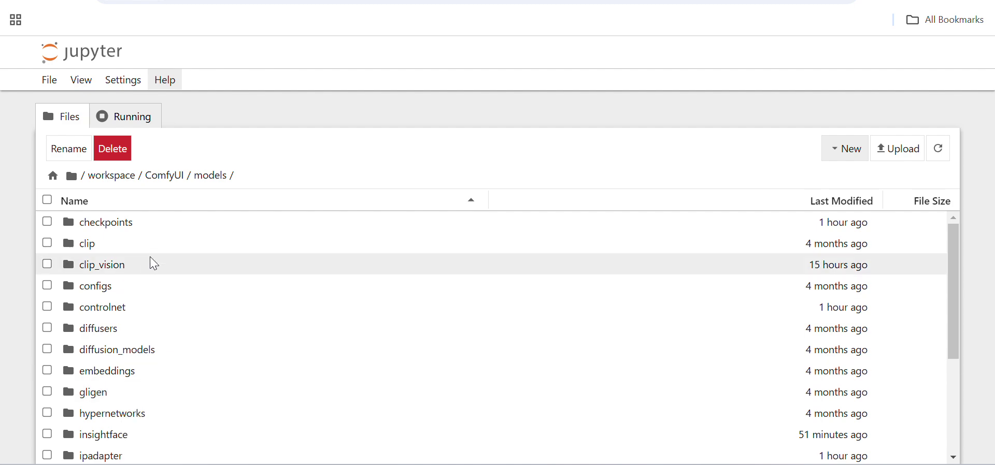
pyautogui.scroll(-1, 129, 395)
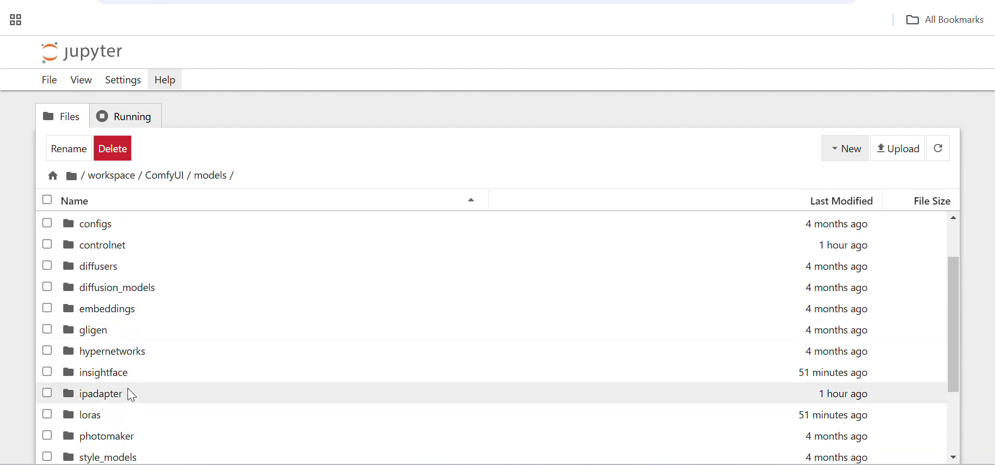
pyautogui.click(104, 426)
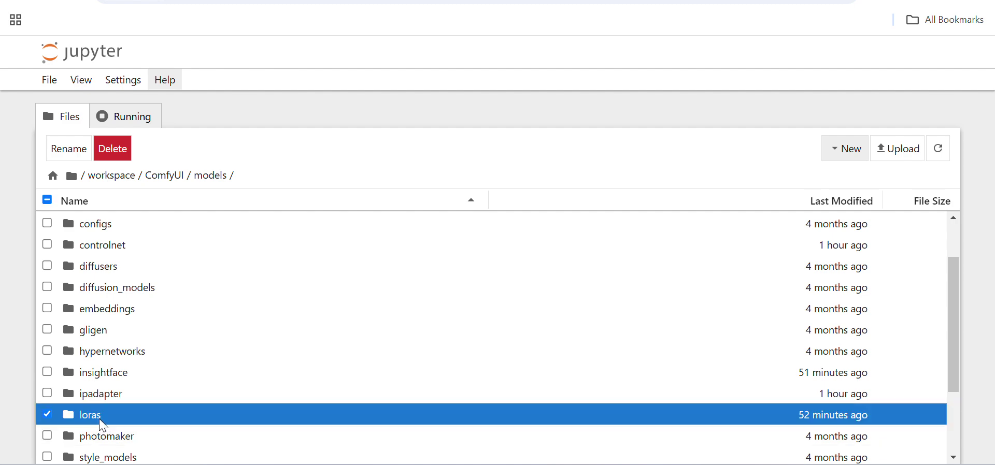
pyautogui.doubleClick(104, 426)
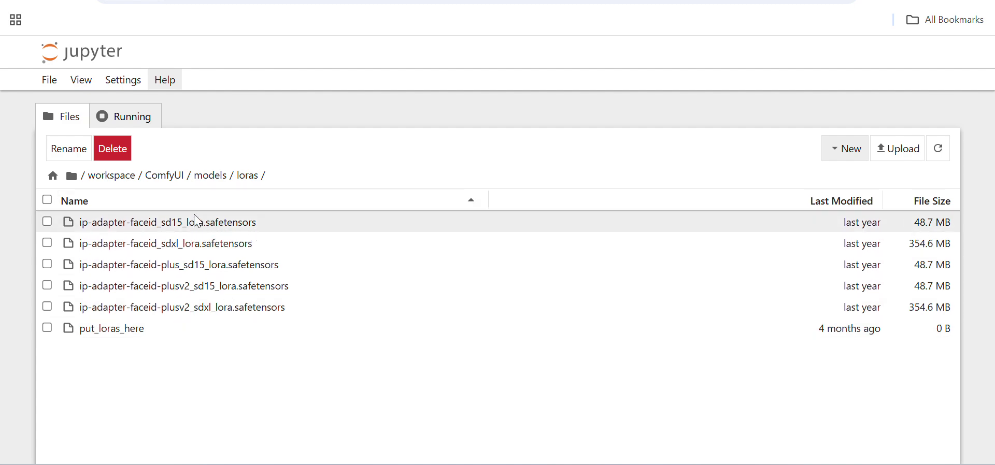
# Open the clip_vision folder under models and view its CLIP-ViT model files.
pyautogui.click(212, 176)
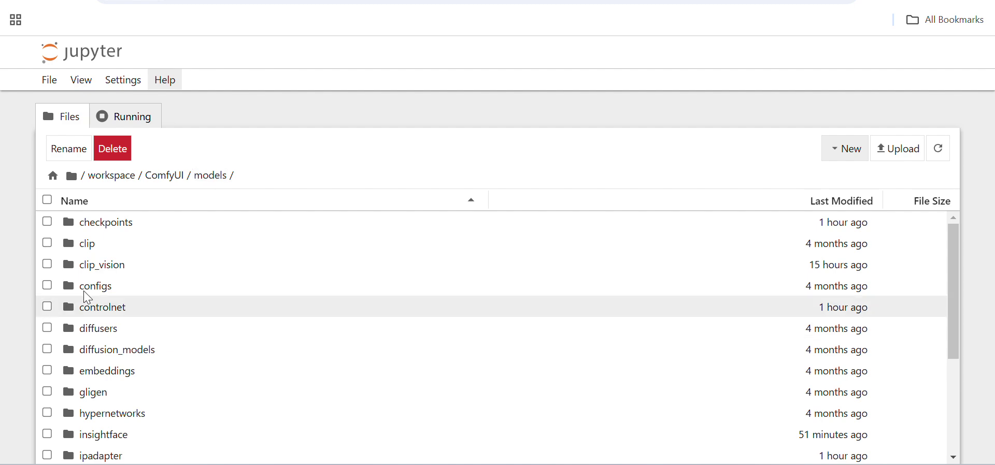
pyautogui.doubleClick(109, 268)
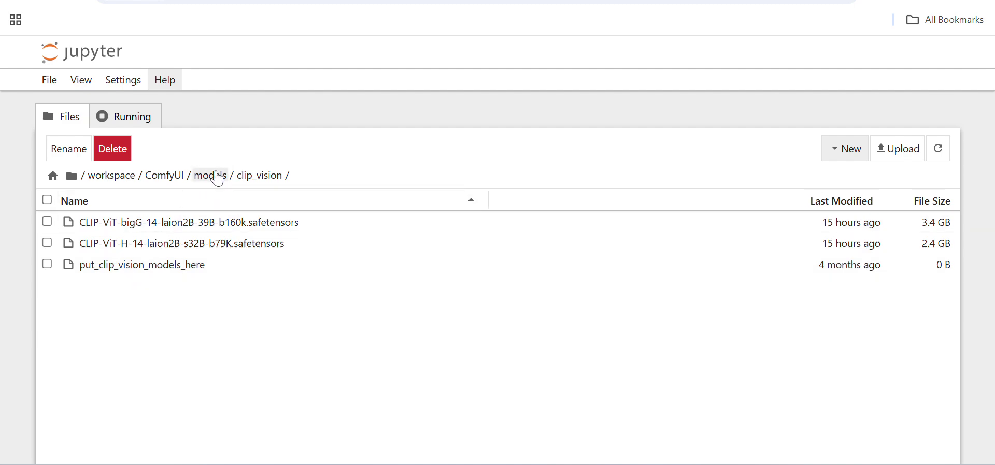
pyautogui.moveTo(199, 228)
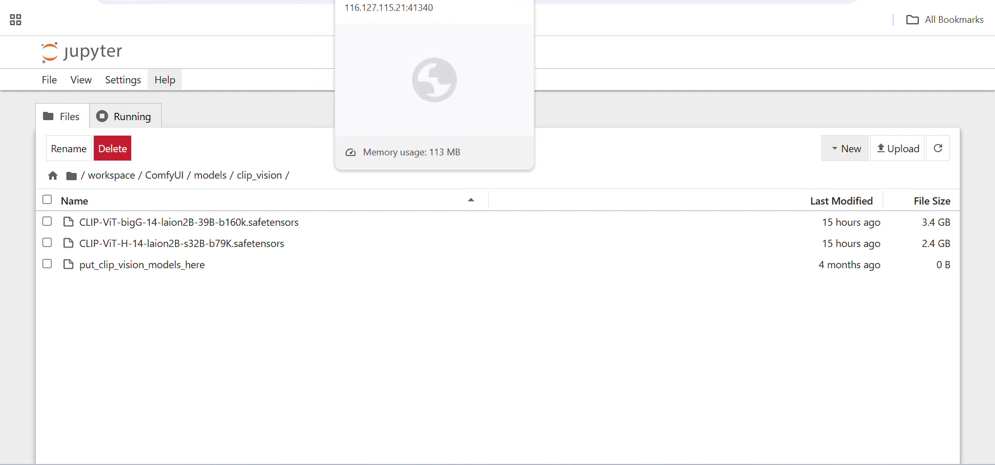
# Switch to the ComfyUI workflow and examine the IPAdapter Unified Loader FaceID, Load Image and IPAdapter FaceID nodes.
pyautogui.click(373, 1)
pyautogui.moveTo(136, 307); pyautogui.dragTo(166, 231)
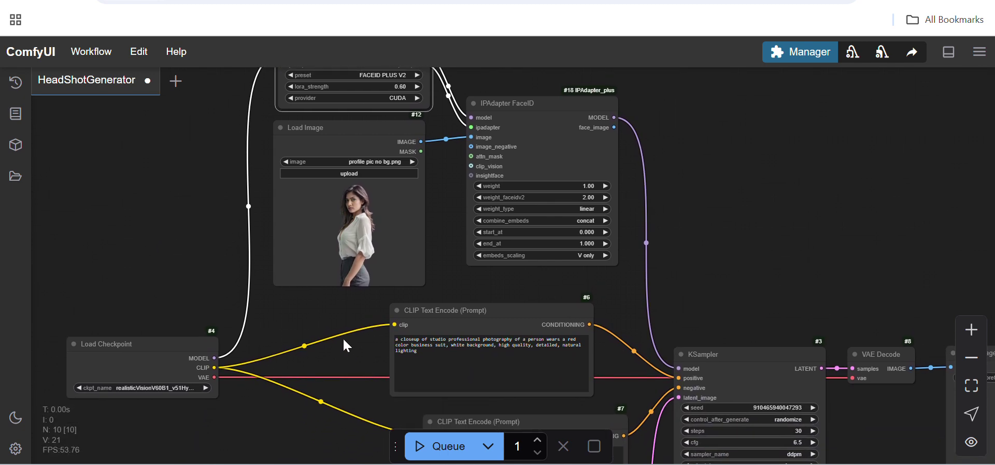
pyautogui.moveTo(302, 312); pyautogui.dragTo(237, 308)
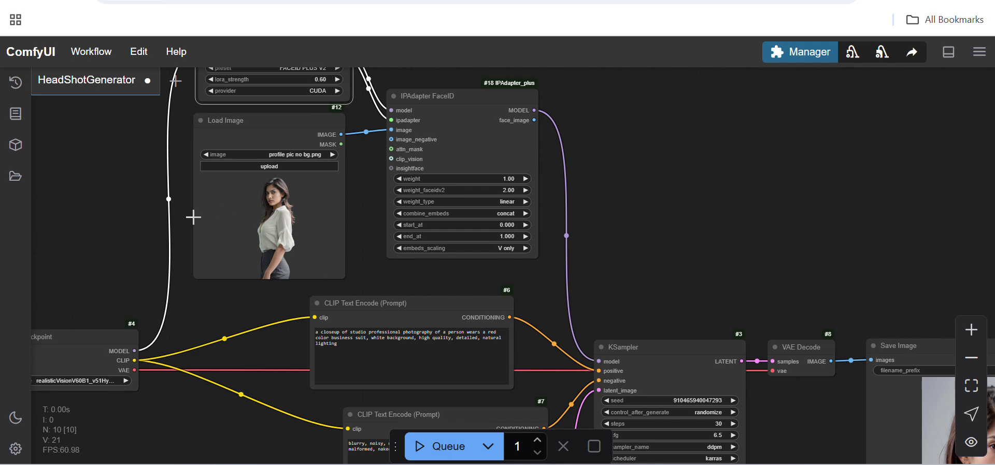
pyautogui.moveTo(135, 220); pyautogui.dragTo(151, 284)
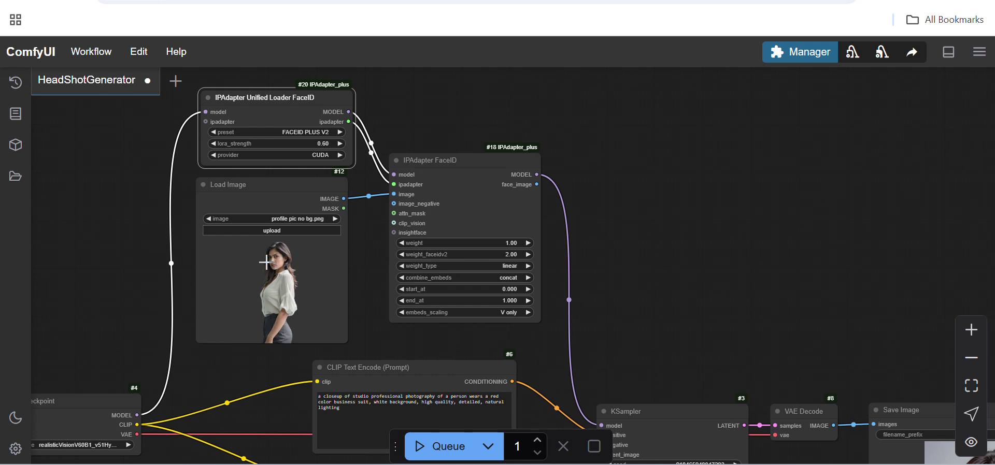
pyautogui.moveTo(150, 283); pyautogui.dragTo(136, 263)
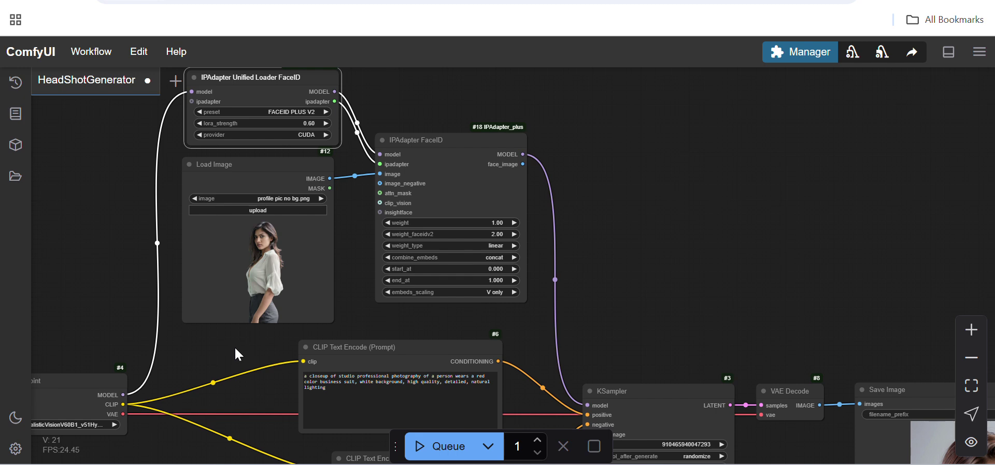
pyautogui.moveTo(231, 346); pyautogui.dragTo(213, 267)
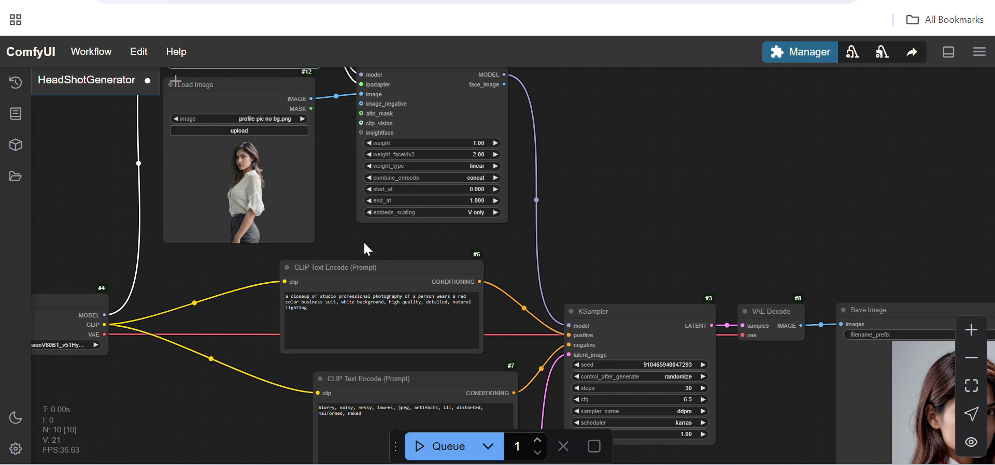
# Examine the positive prompt text in CLIP Text Encode node #6.
pyautogui.moveTo(351, 237); pyautogui.dragTo(271, 118)
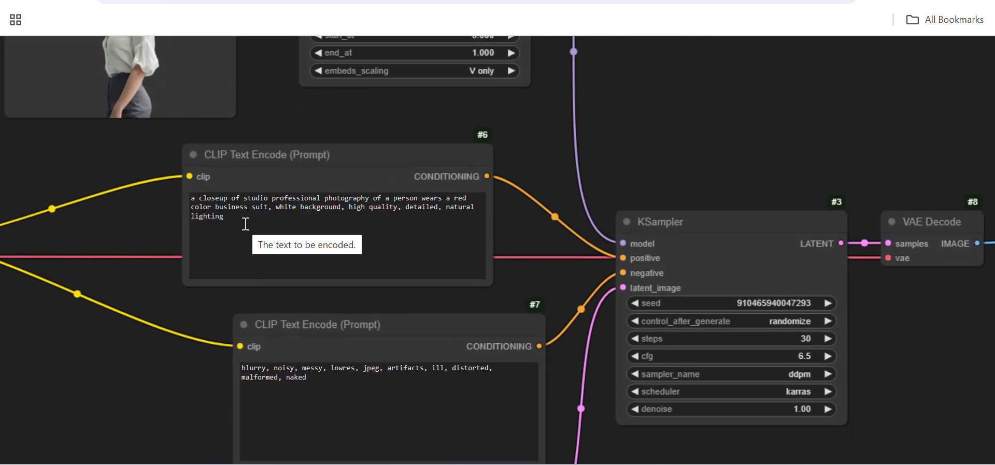
pyautogui.scroll(8, 245, 223)
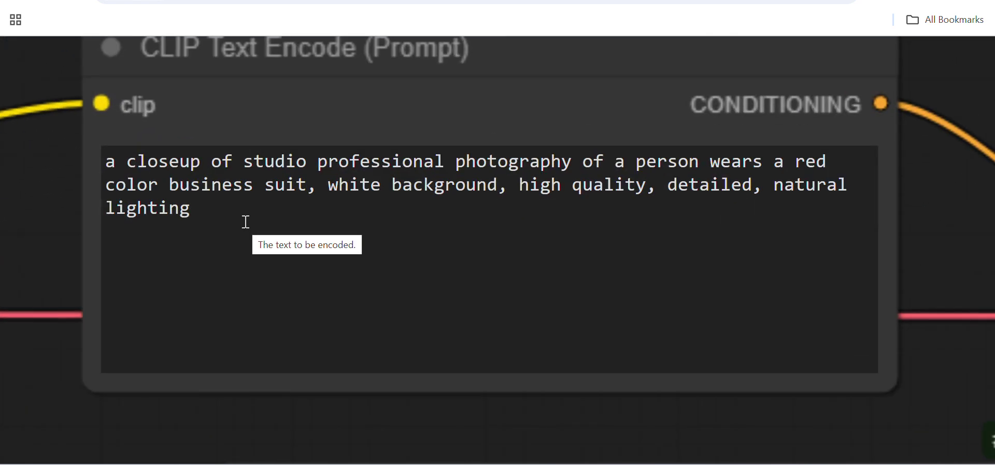
pyautogui.scroll(-1, 246, 223)
pyautogui.scroll(3, 245, 221)
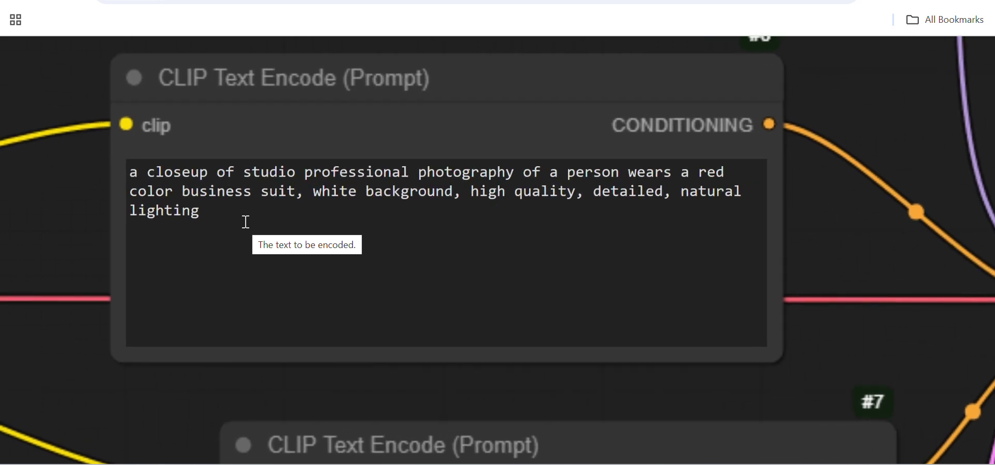
pyautogui.click(283, 202)
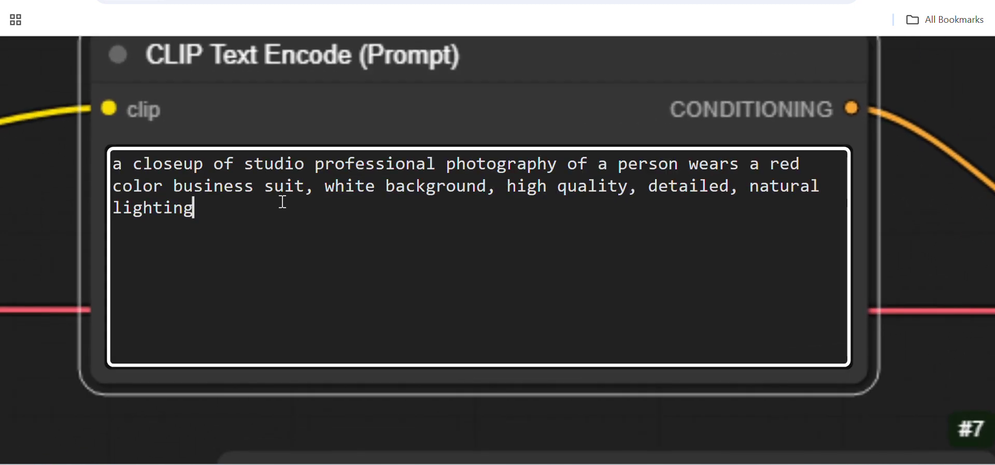
pyautogui.scroll(-2, 280, 217)
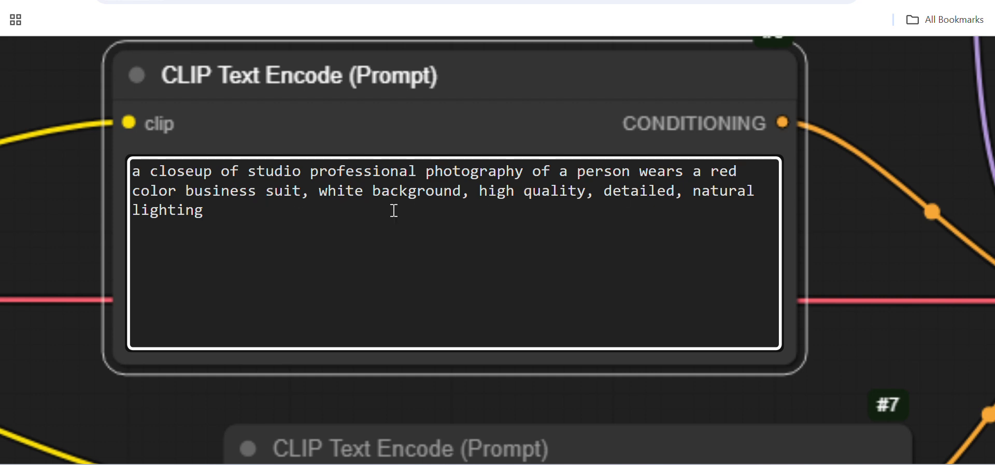
pyautogui.scroll(-3, 262, 246)
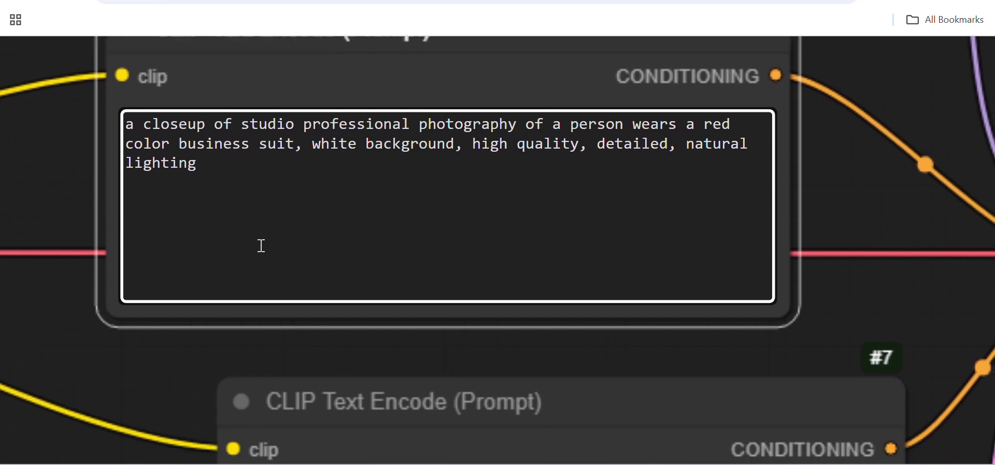
# Examine the negative prompt text in CLIP Text Encode node #7 and its connection to the KSampler.
pyautogui.scroll(-3, 263, 246)
pyautogui.scroll(-7, 127, 428)
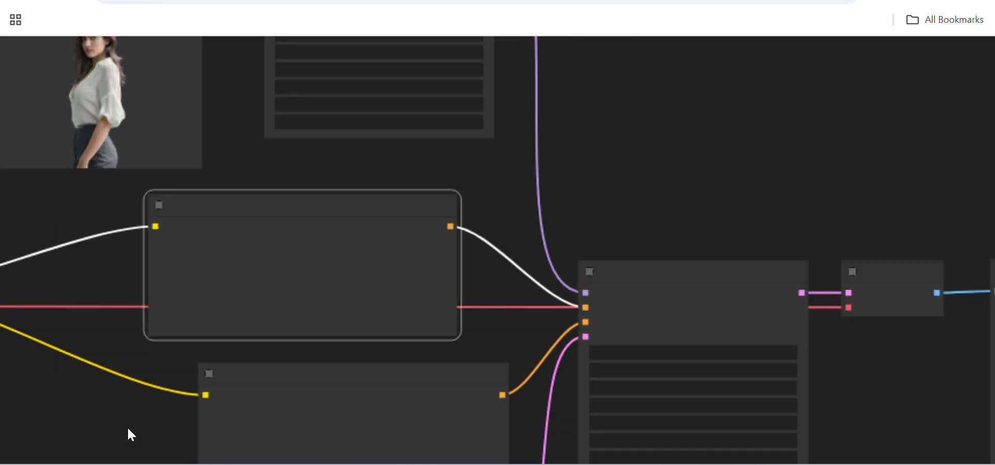
pyautogui.scroll(8, 128, 428)
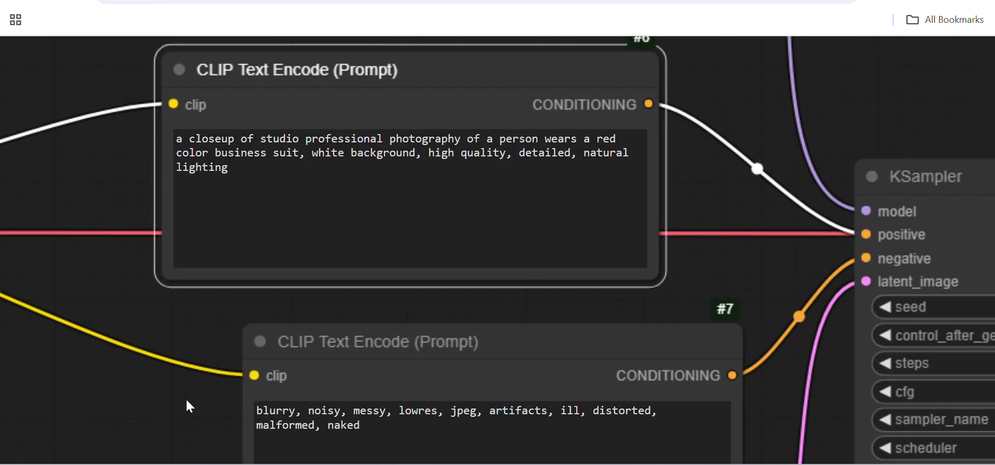
pyautogui.moveTo(170, 399); pyautogui.dragTo(125, 304)
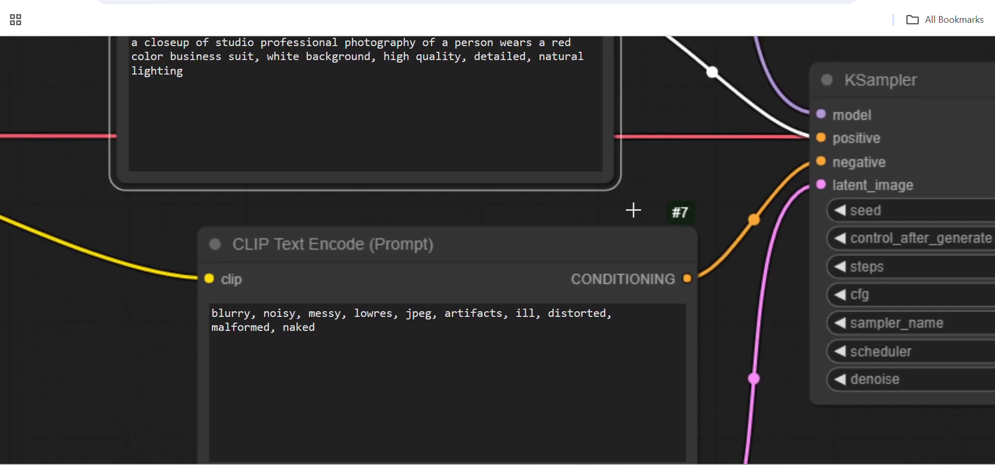
pyautogui.scroll(-8, 674, 195)
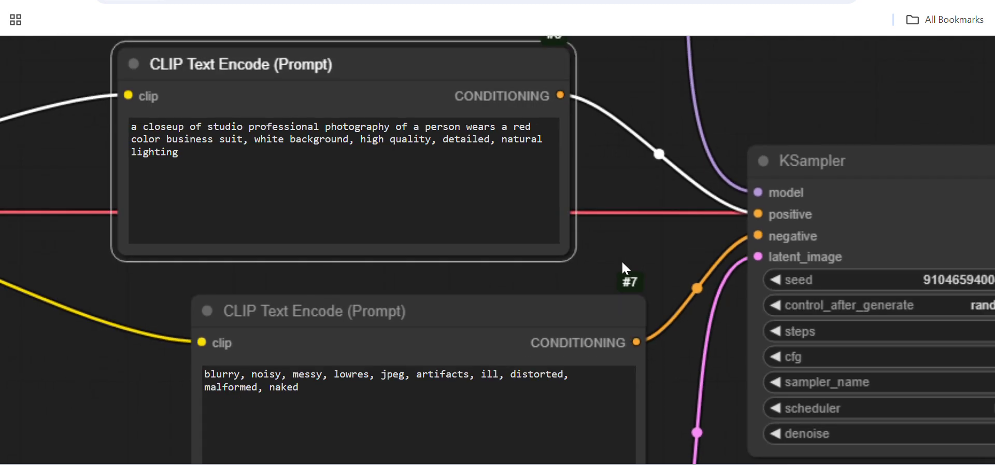
# Examine how both CLIP Text Encode prompt nodes sit between the model loader and the KSampler in the overall workflow.
pyautogui.scroll(5, 623, 263)
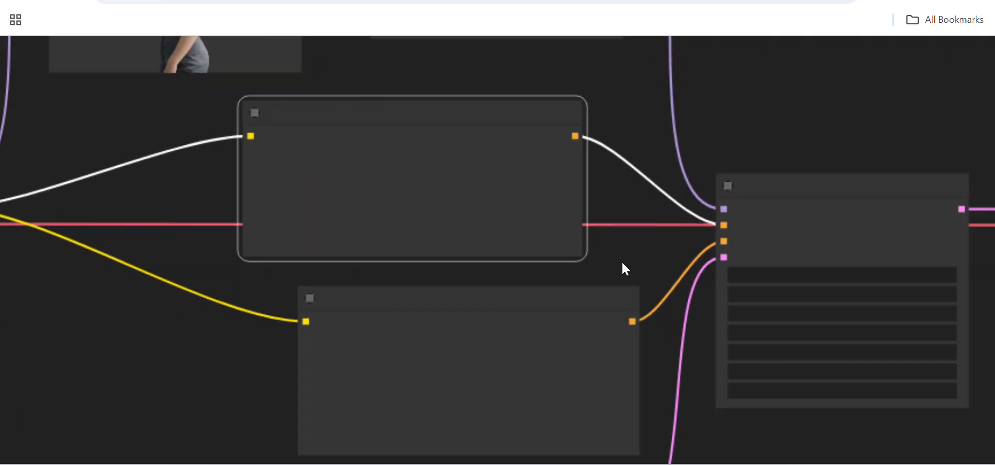
pyautogui.scroll(-5, 622, 266)
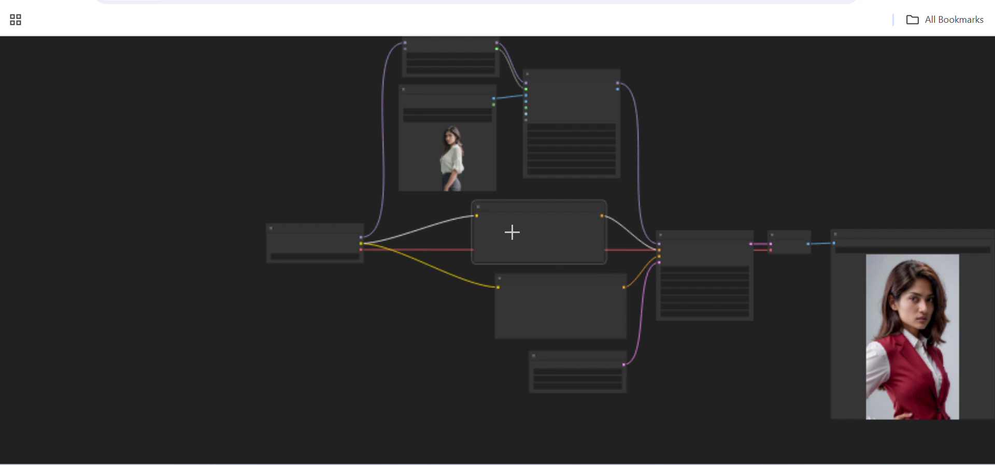
pyautogui.scroll(8, 512, 232)
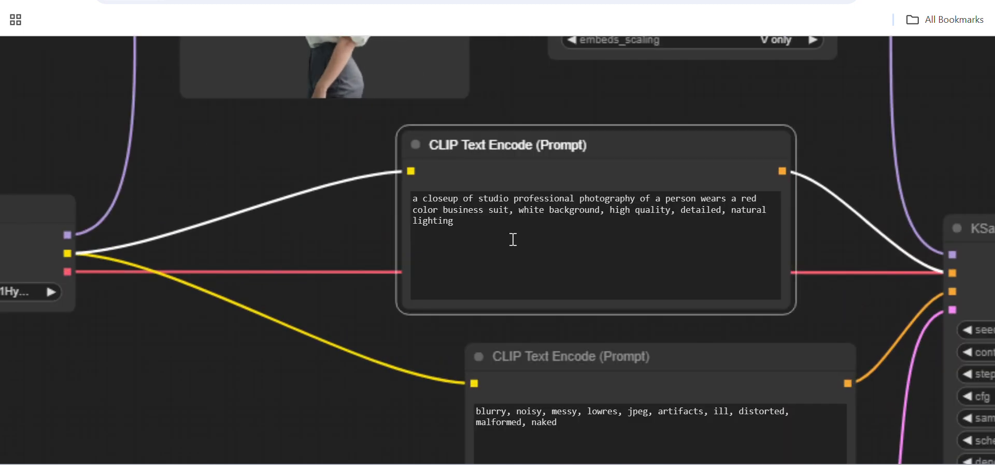
pyautogui.scroll(2, 513, 240)
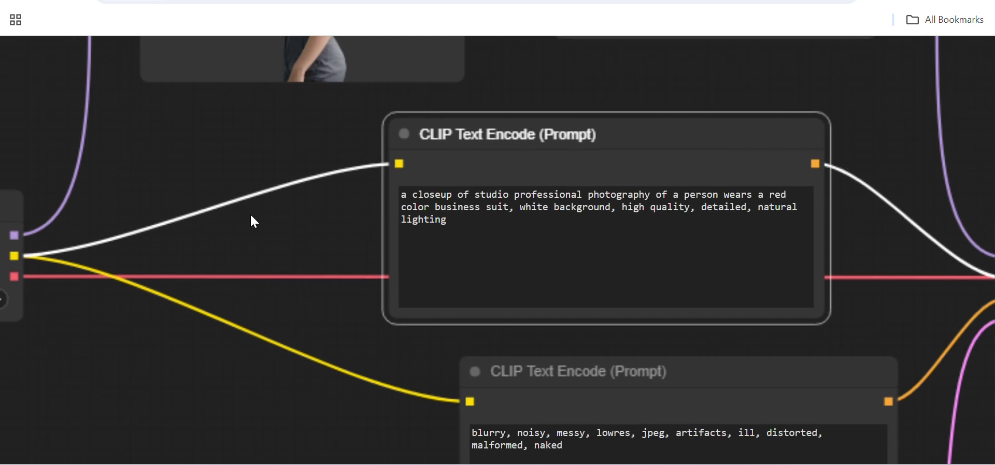
pyautogui.moveTo(289, 226); pyautogui.dragTo(161, 178)
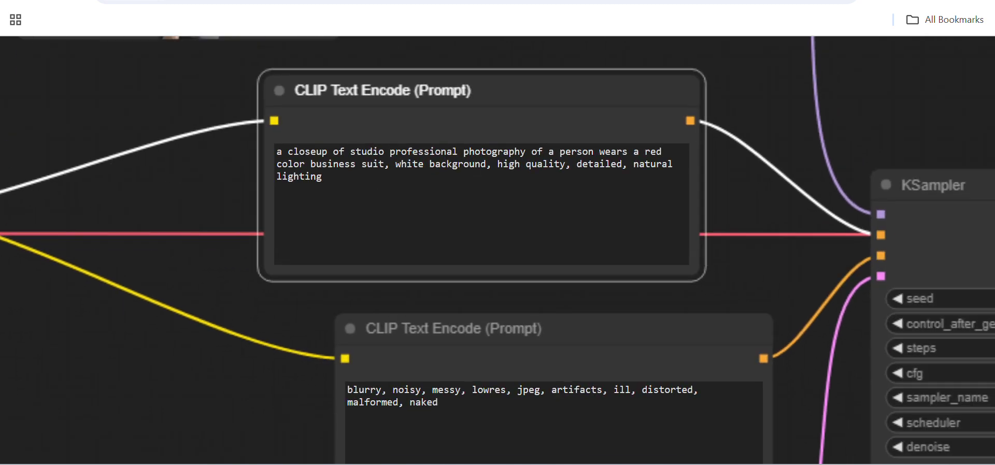
# Switch to Hugging Face and view the pytorch_model.bin file details of the openai/clip-vit-large-patch14 repository.
pyautogui.click(322, 2)
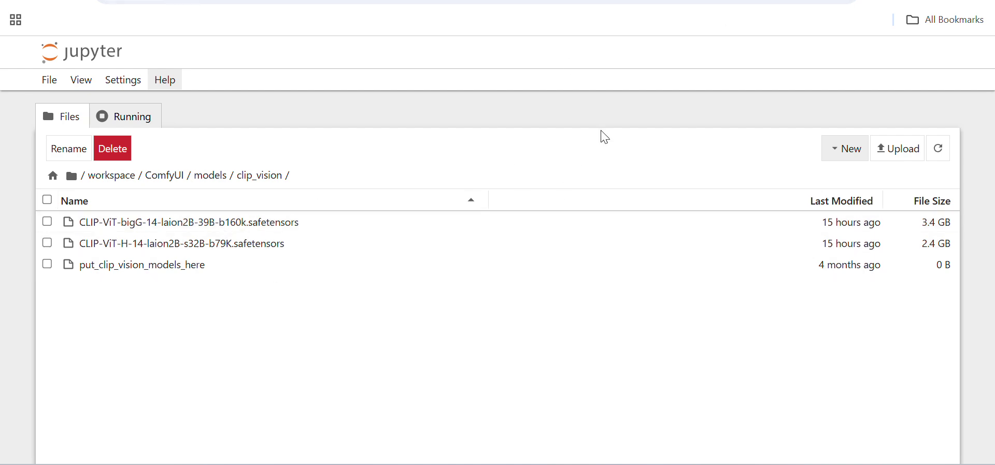
pyautogui.hotkey('ctrl', 'Tab')
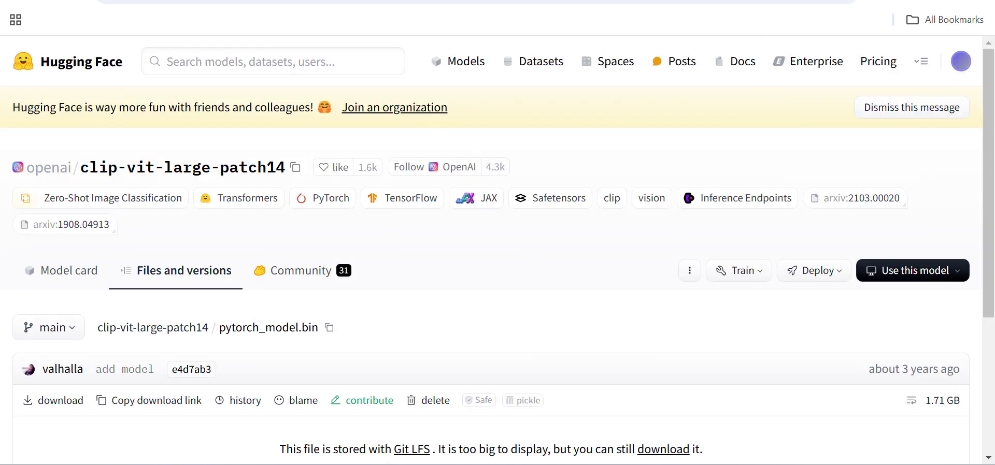
pyautogui.scroll(-4, 484, 280)
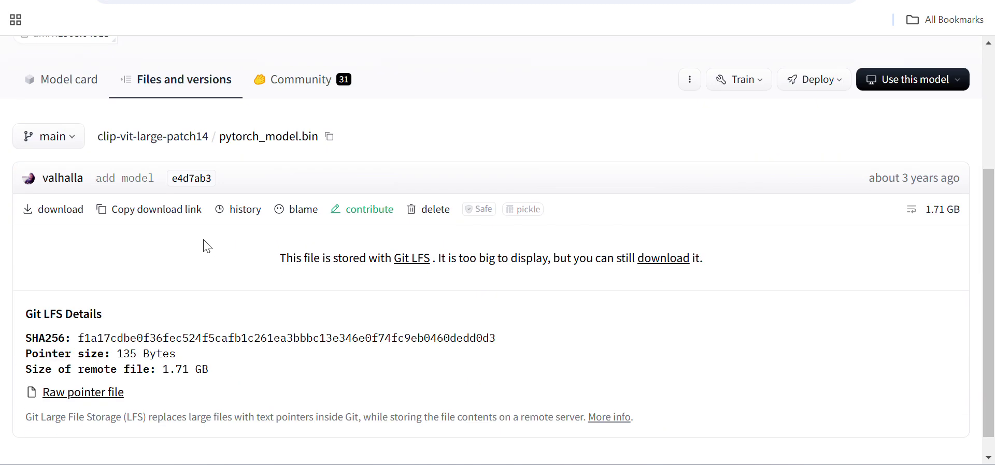
# Switch to the h94/IP-Adapter repository and look through the files in its sdxl_models folder.
pyautogui.click(830, 0)
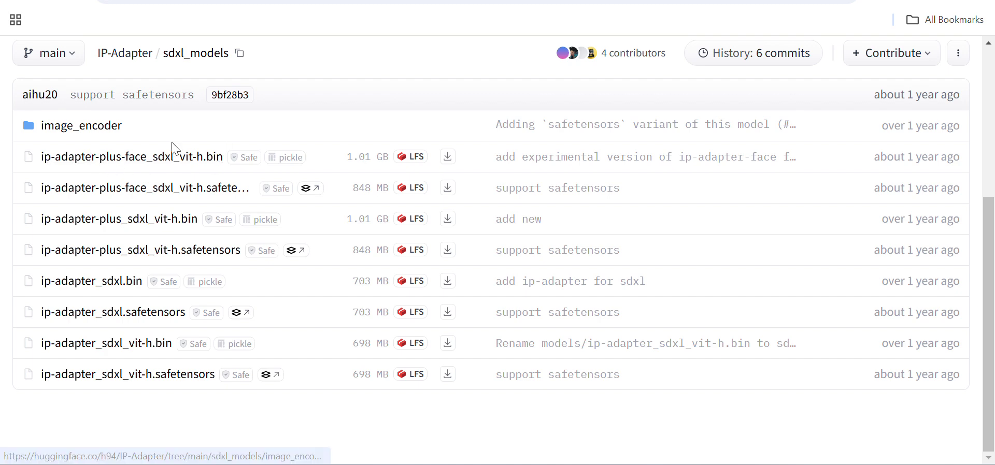
pyautogui.scroll(3, 254, 98)
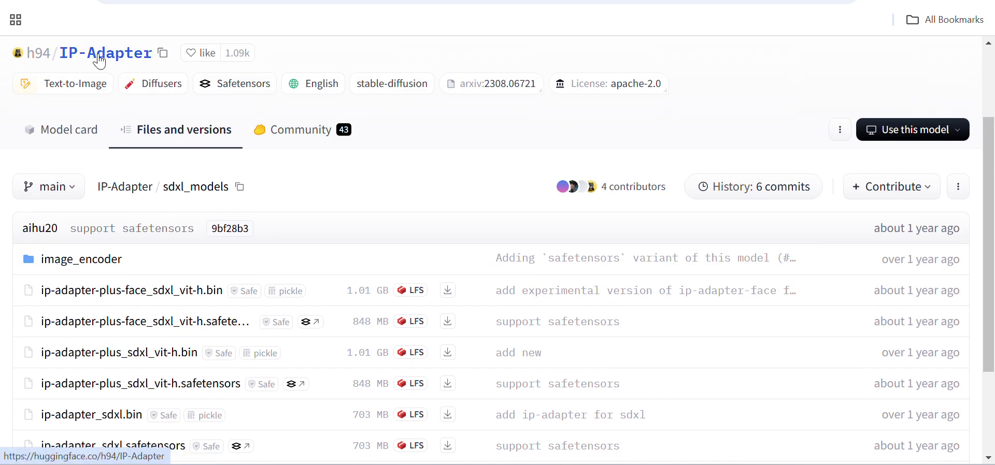
pyautogui.scroll(2, 119, 140)
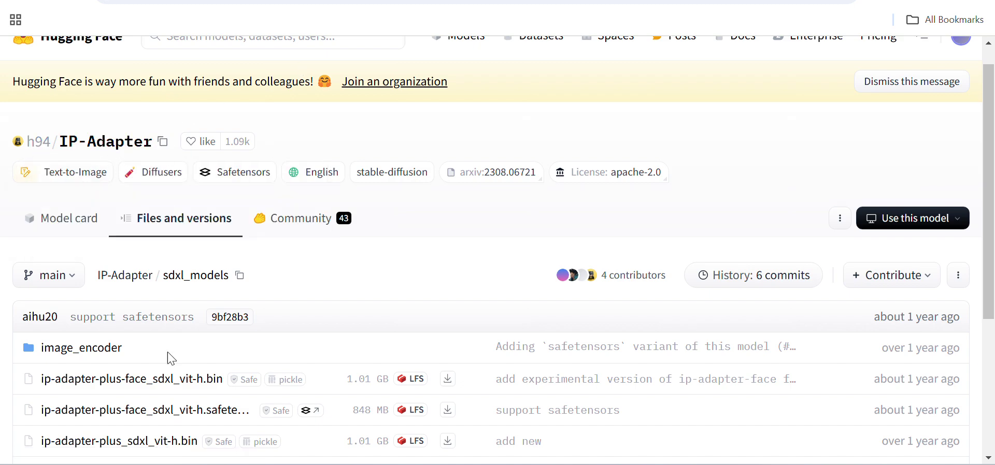
pyautogui.scroll(-5, 166, 218)
pyautogui.scroll(5, 185, 321)
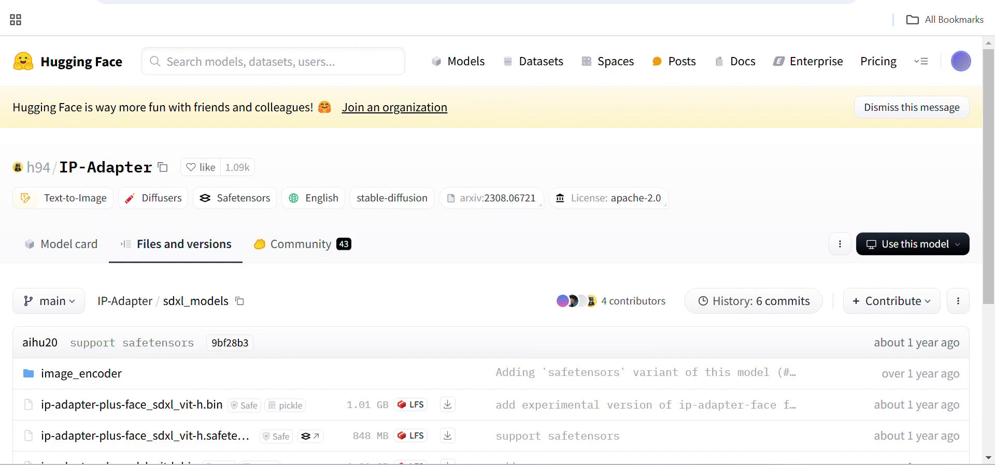
# Switch to the Untitled Jupyter notebook and highlight huggingface_hub in the pip install cell.
pyautogui.click(353, 0)
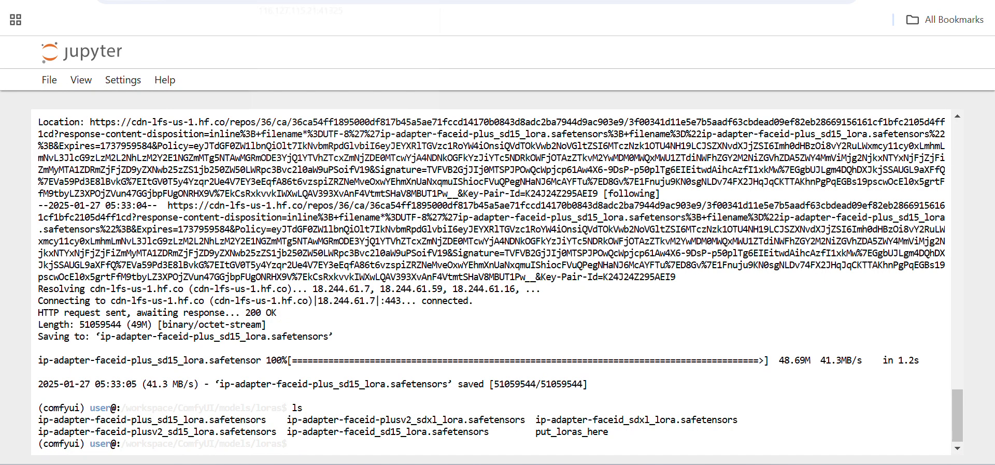
pyautogui.click(291, 0)
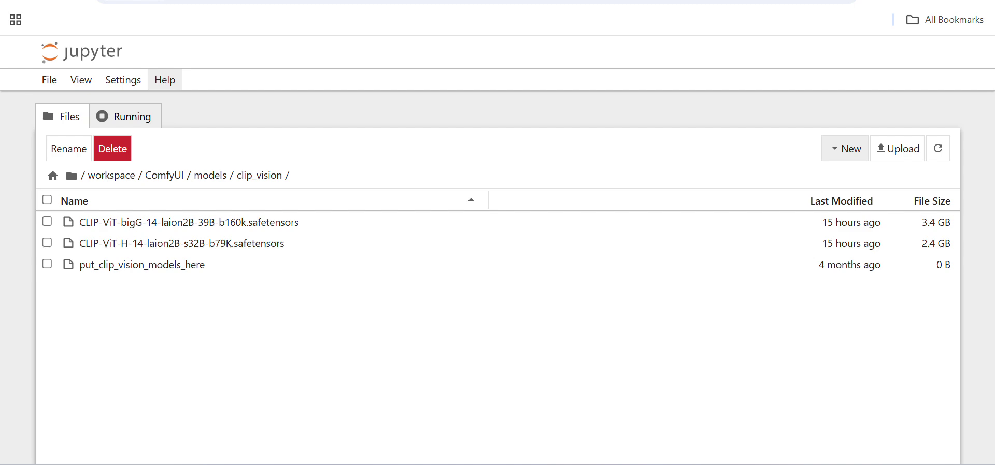
pyautogui.click(357, 0)
pyautogui.scroll(5, 243, 198)
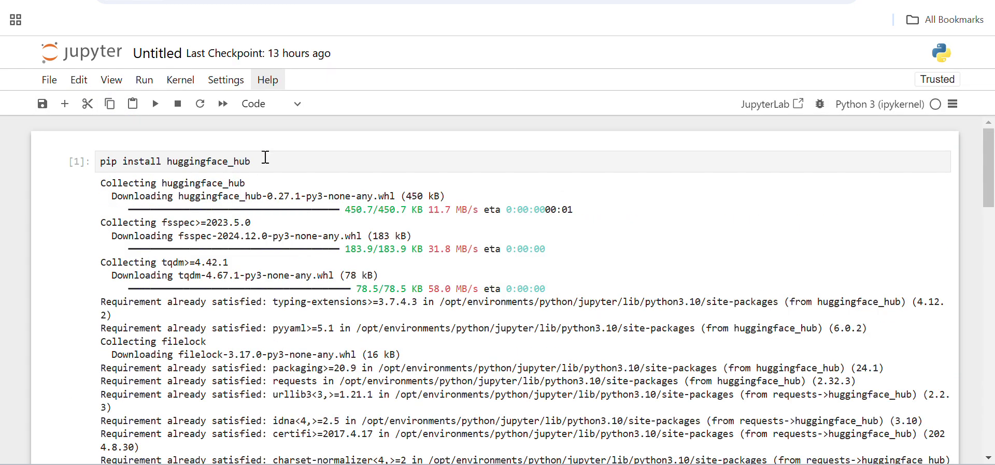
pyautogui.click(265, 162)
pyautogui.moveTo(265, 162); pyautogui.dragTo(171, 166)
pyautogui.click(252, 193)
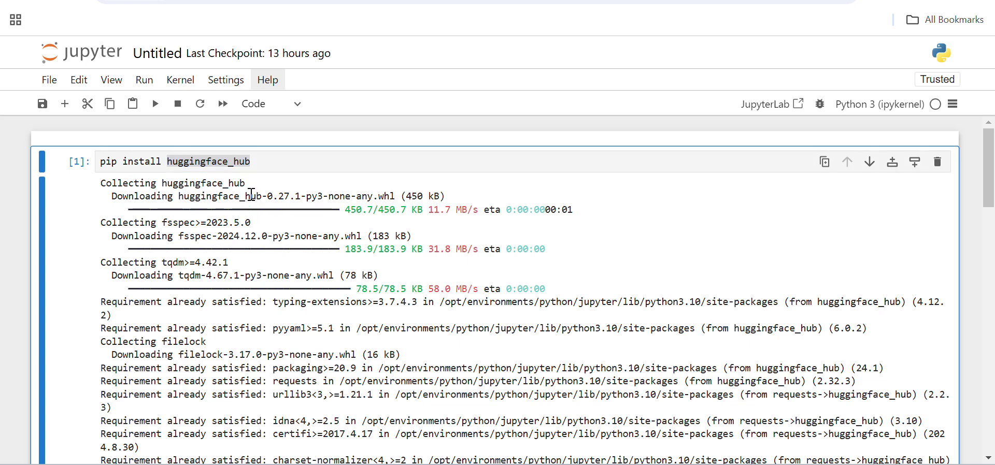
# Examine the download_hf_models function in the notebook's snapshot_download cell below the pip install output.
pyautogui.scroll(-3, 252, 193)
pyautogui.scroll(3, 252, 192)
pyautogui.scroll(-10, 249, 273)
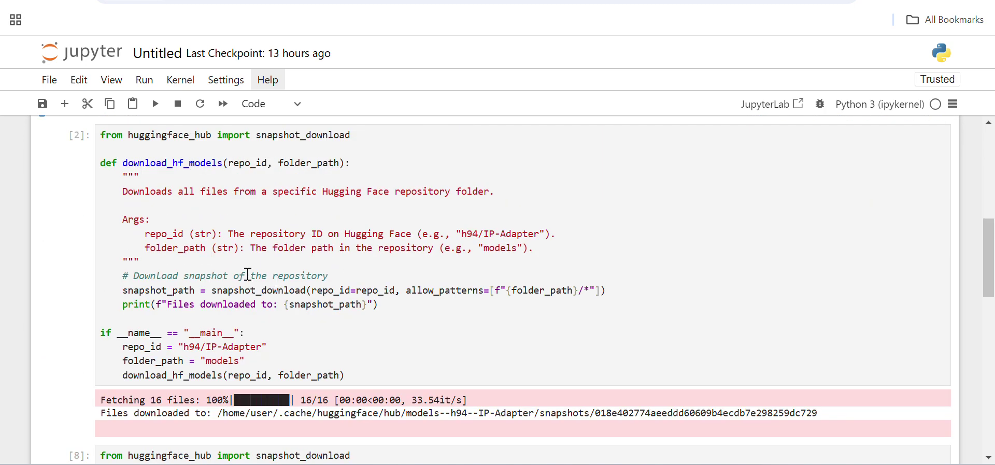
pyautogui.click(229, 262)
pyautogui.scroll(2, 229, 259)
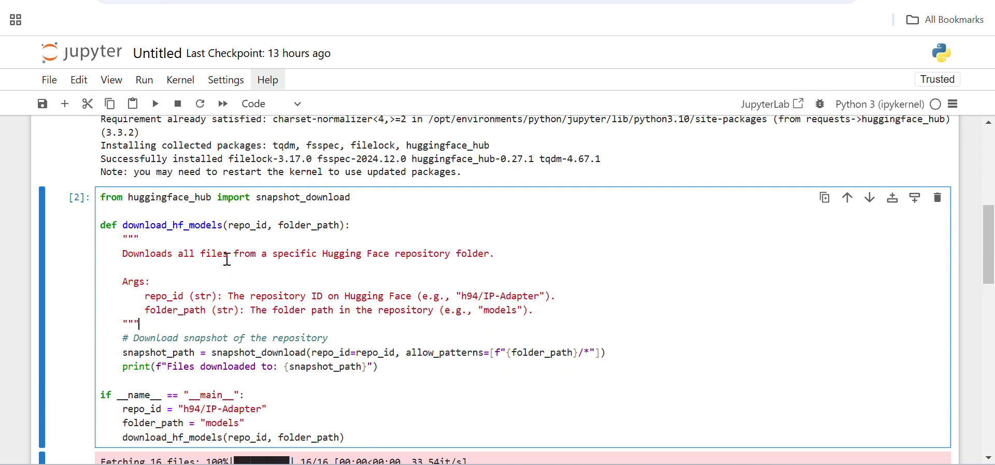
pyautogui.scroll(-1, 320, 257)
pyautogui.scroll(-1, 313, 248)
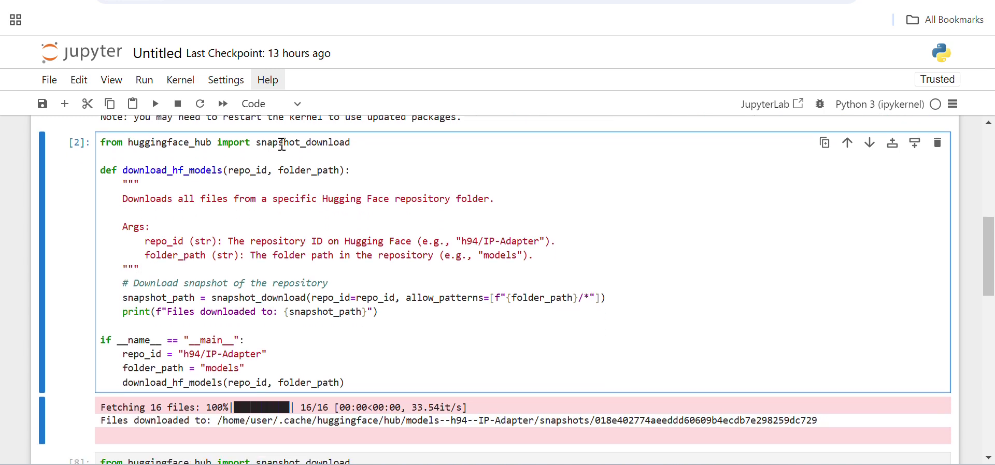
pyautogui.scroll(-1, 366, 145)
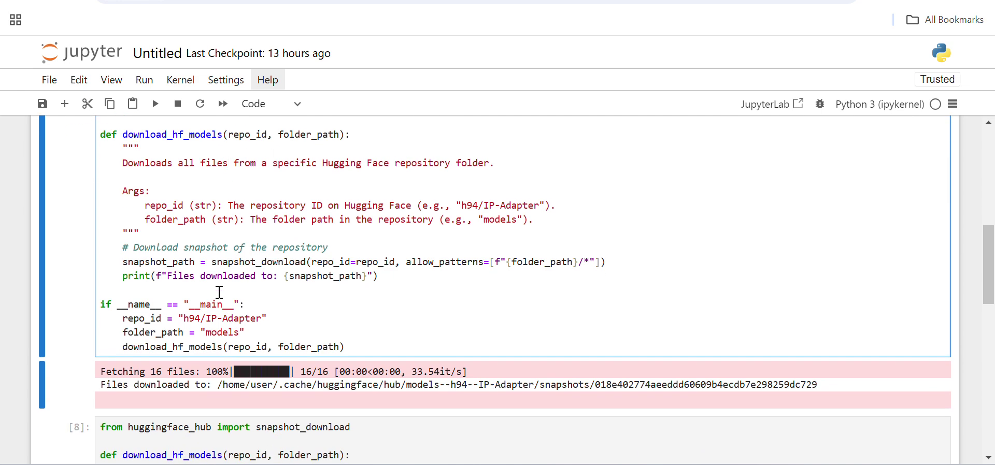
# Highlight the repo_id value "h94/IP-Adapter" and the folder_path value "models" in the download cell.
pyautogui.moveTo(185, 318); pyautogui.dragTo(261, 329)
pyautogui.click(178, 321)
pyautogui.moveTo(261, 319); pyautogui.dragTo(186, 322)
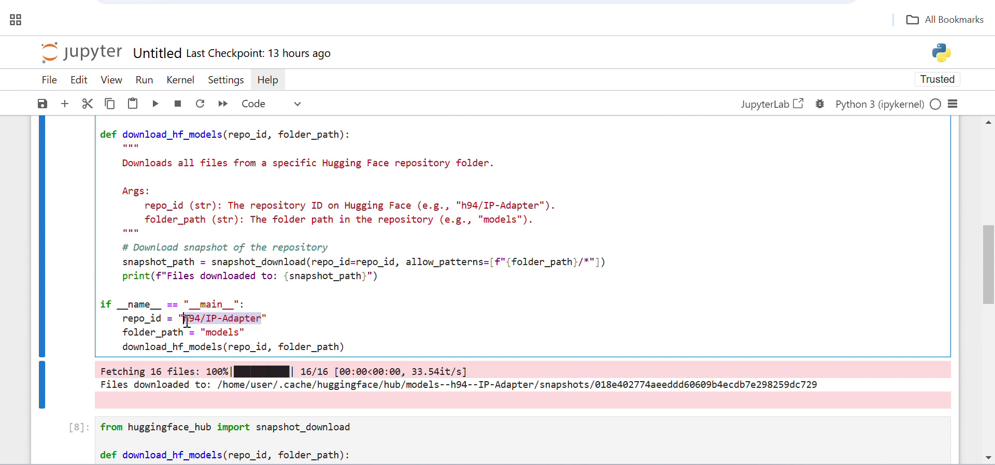
pyautogui.doubleClick(226, 334)
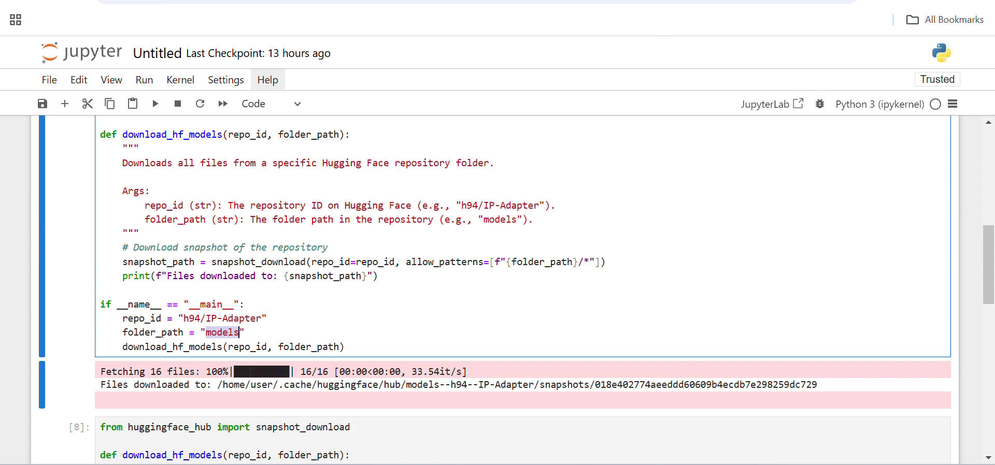
# Compare the notebook's repo_id and folder_path with the repository name and folder path on the Hugging Face IP-Adapter page.
pyautogui.hotkey('ctrl', 'Tab')
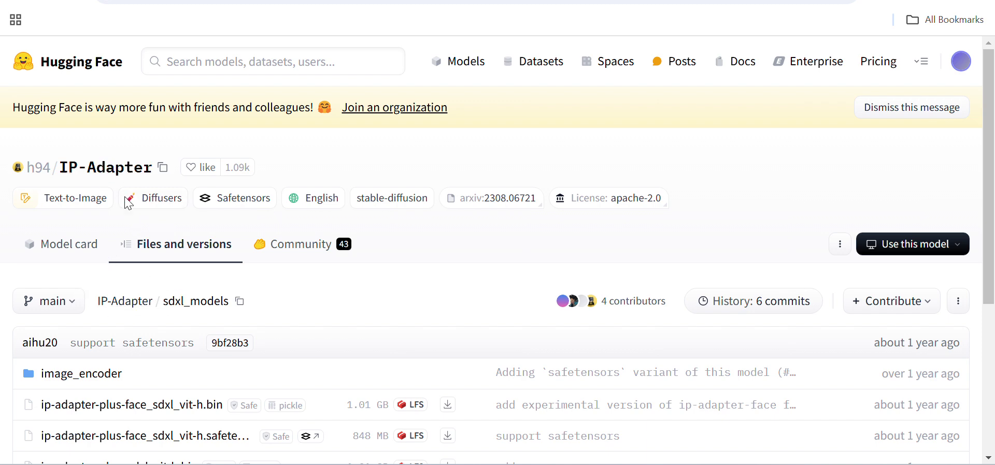
pyautogui.scroll(-1, 276, 313)
pyautogui.scroll(-1, 276, 313)
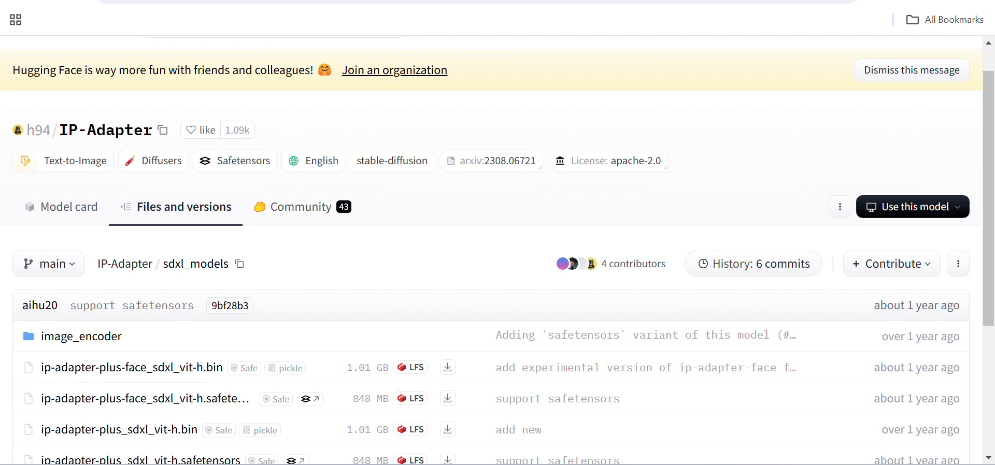
pyautogui.click(358, 0)
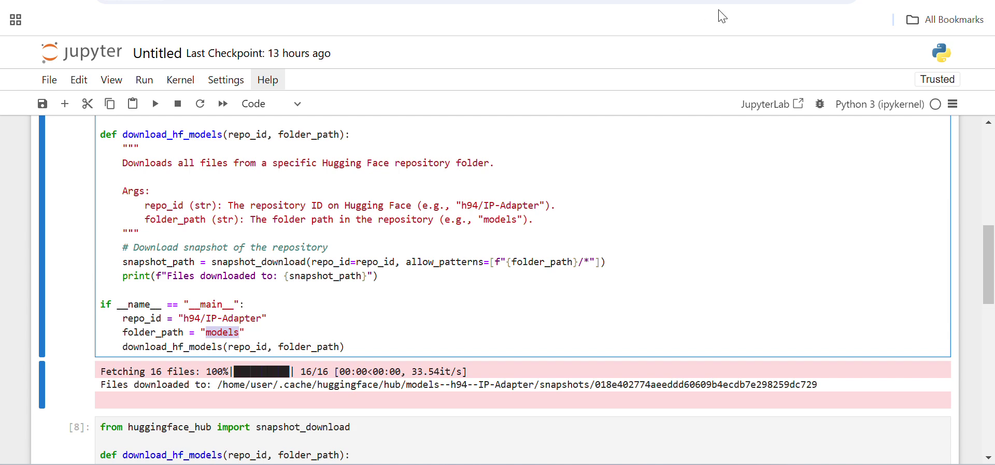
pyautogui.click(249, 2)
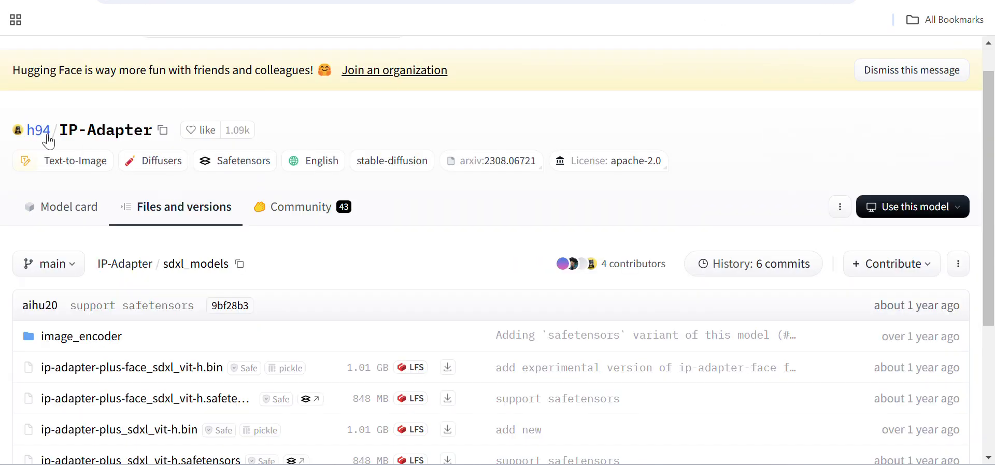
# Open the models folder from the IP-Adapter repository root and look through its ip-adapter files.
pyautogui.click(117, 268)
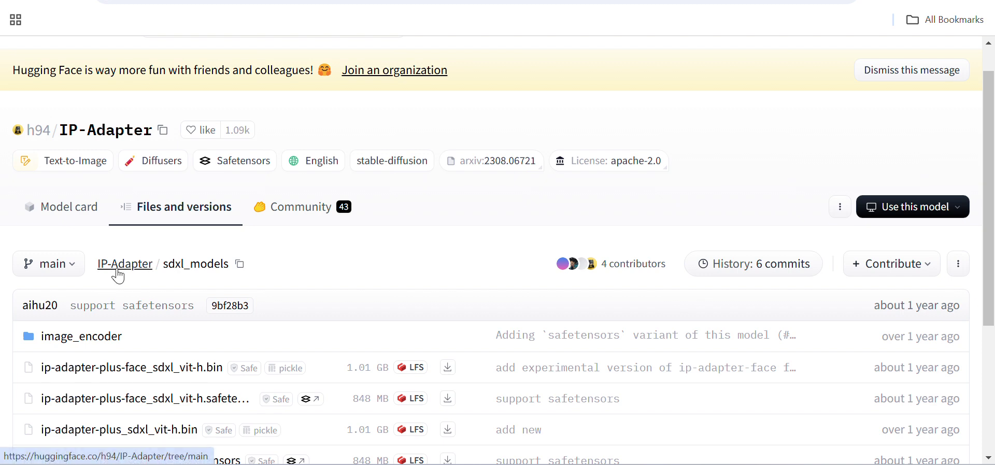
pyautogui.scroll(-2, 8, 332)
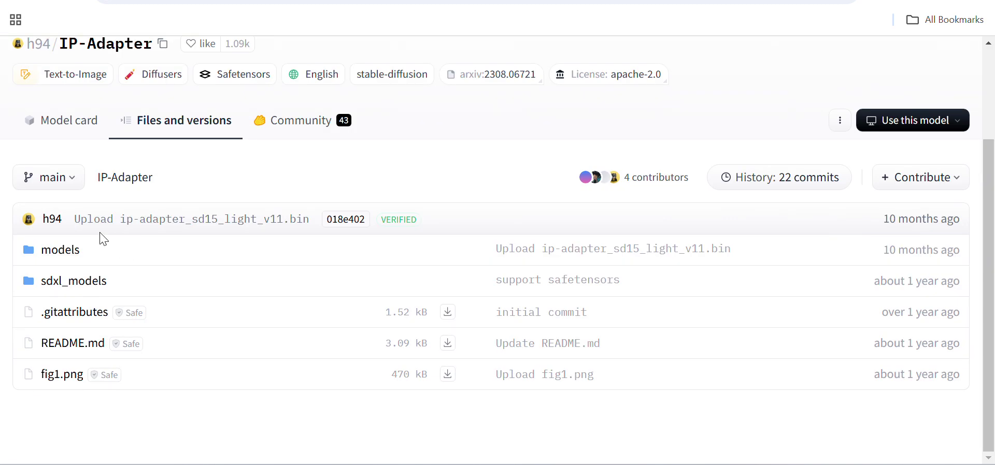
pyautogui.click(62, 253)
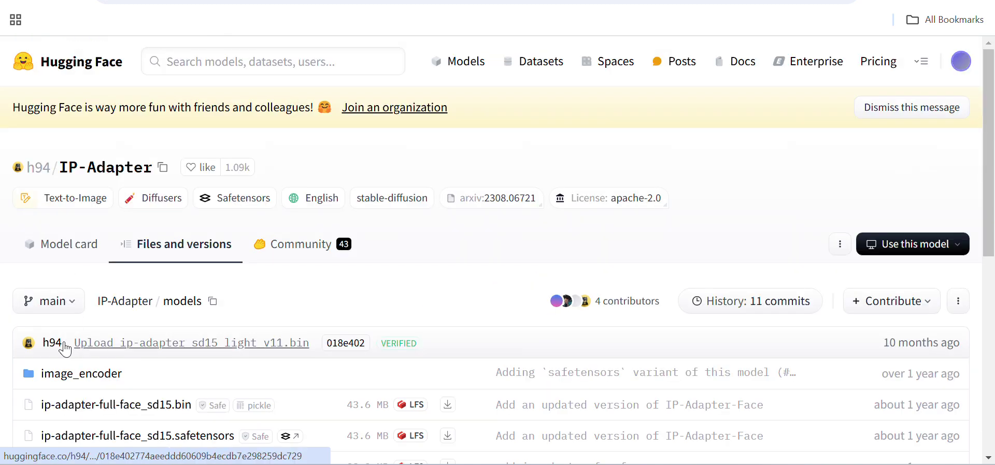
pyautogui.scroll(-2, 31, 348)
pyautogui.scroll(-5, 222, 321)
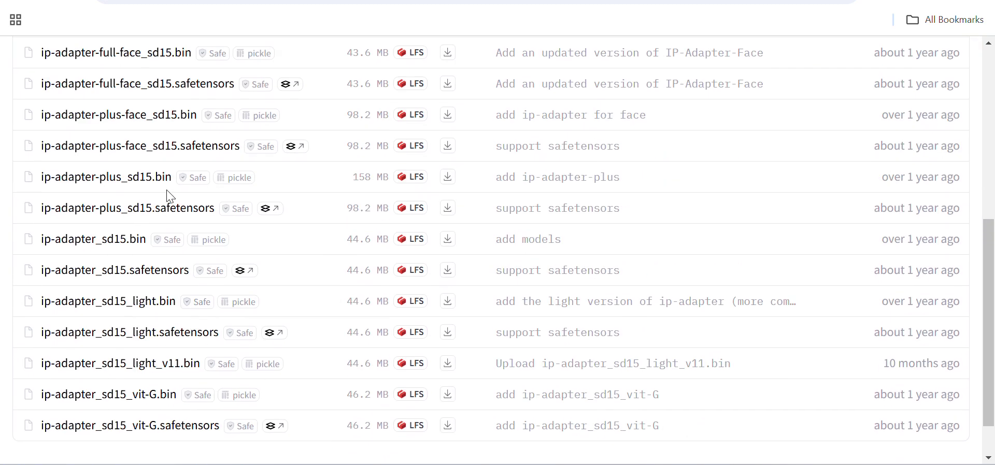
pyautogui.scroll(7, 207, 202)
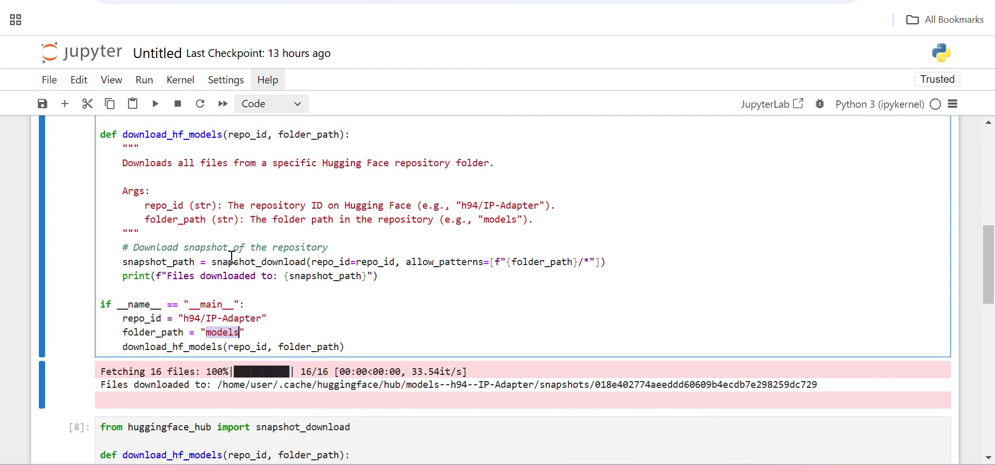
# Return to the Jupyter notebook and review the folder_path line, the download code and its output in the first snapshot_download cell.
pyautogui.click(178, 333)
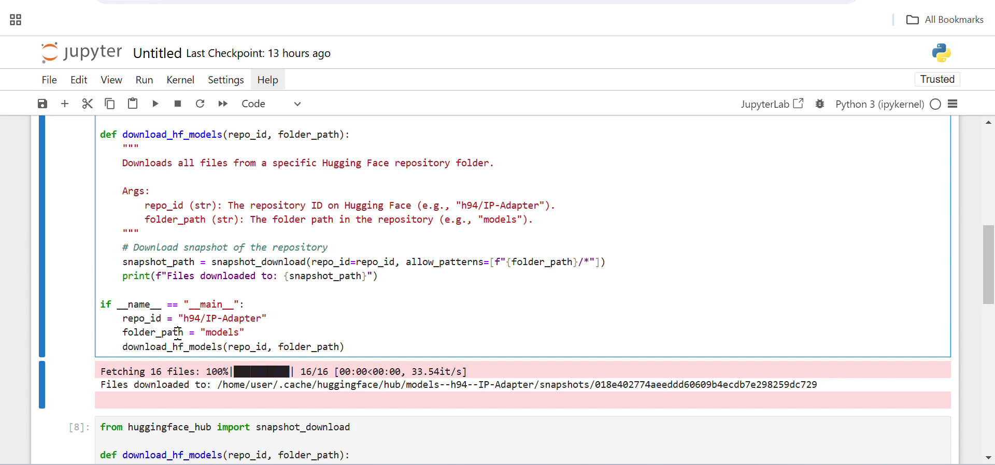
pyautogui.scroll(-2, 178, 334)
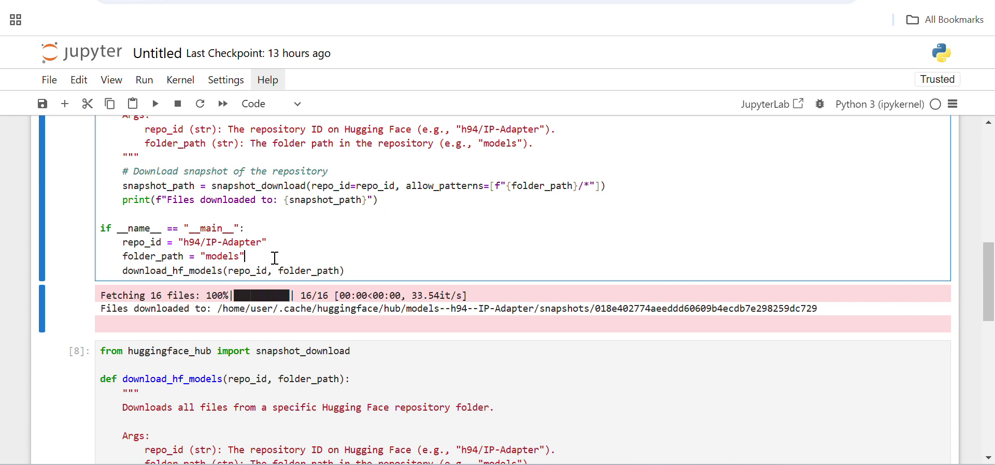
pyautogui.scroll(-1, 275, 258)
pyautogui.scroll(4, 239, 210)
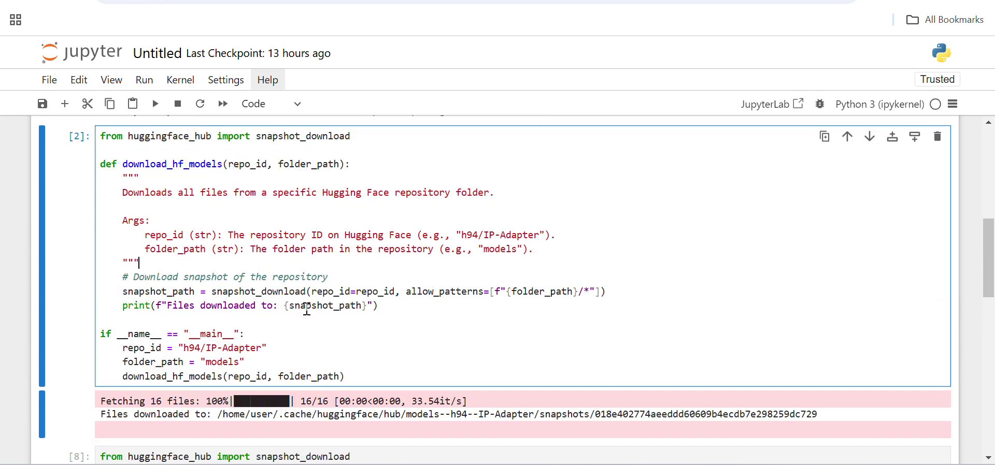
pyautogui.scroll(-1, 373, 364)
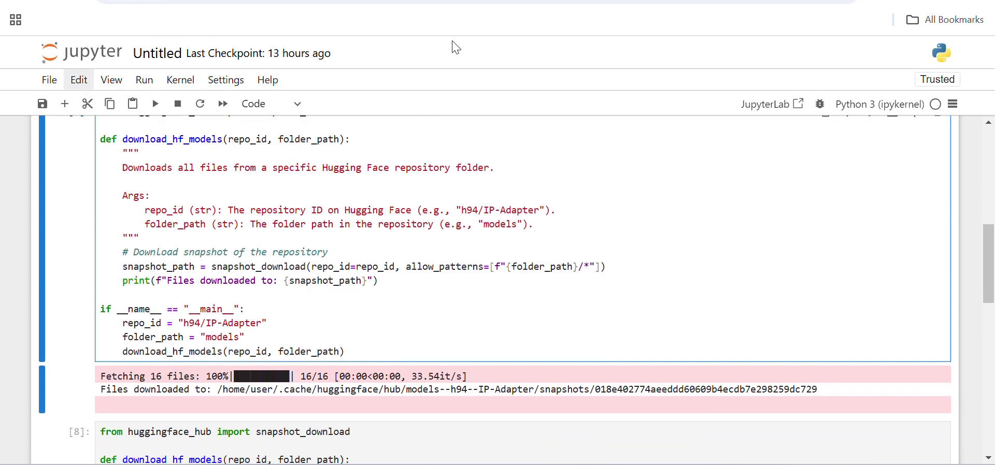
# Highlight the snapshot folder path printed in the output of the first download cell.
pyautogui.scroll(-2, 337, 294)
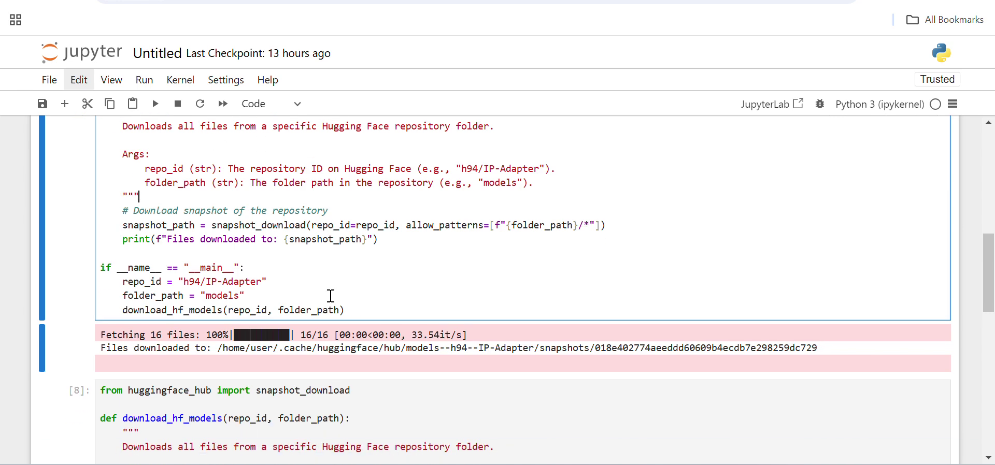
pyautogui.click(215, 350)
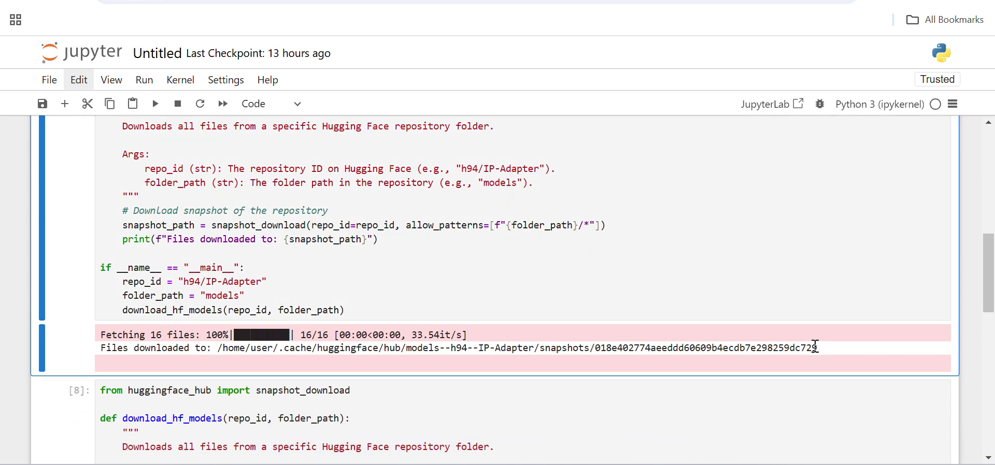
pyautogui.moveTo(811, 348); pyautogui.dragTo(213, 348)
pyautogui.click(191, 210)
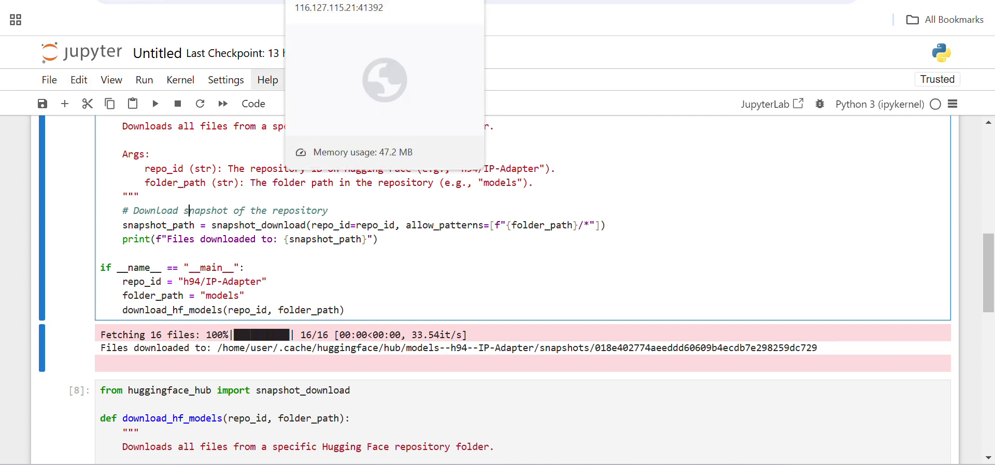
# Switch to the Jupyter file browser and look inside the clip_vision and clip folders under ComfyUI/models.
pyautogui.click(310, 1)
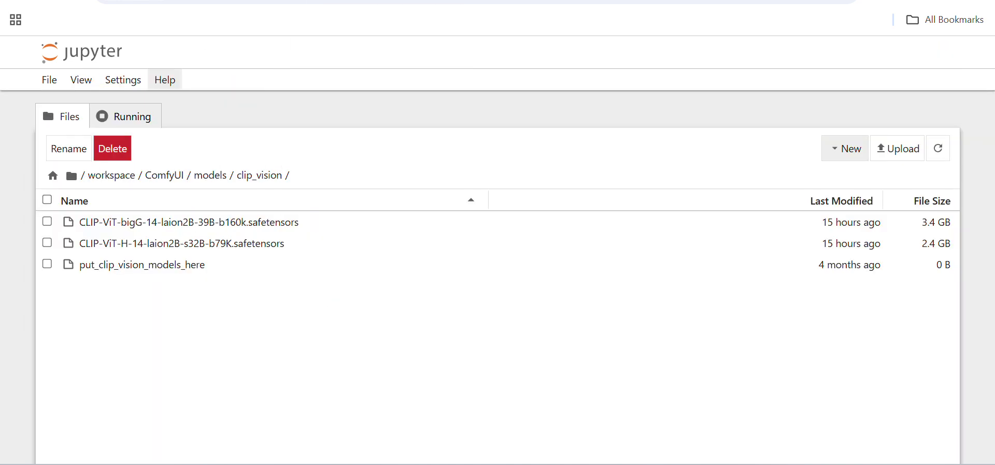
pyautogui.click(206, 177)
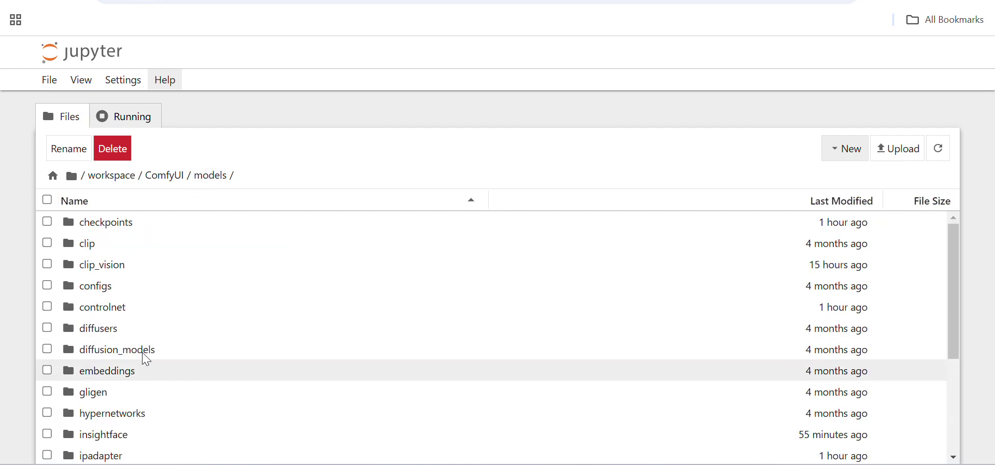
pyautogui.doubleClick(116, 266)
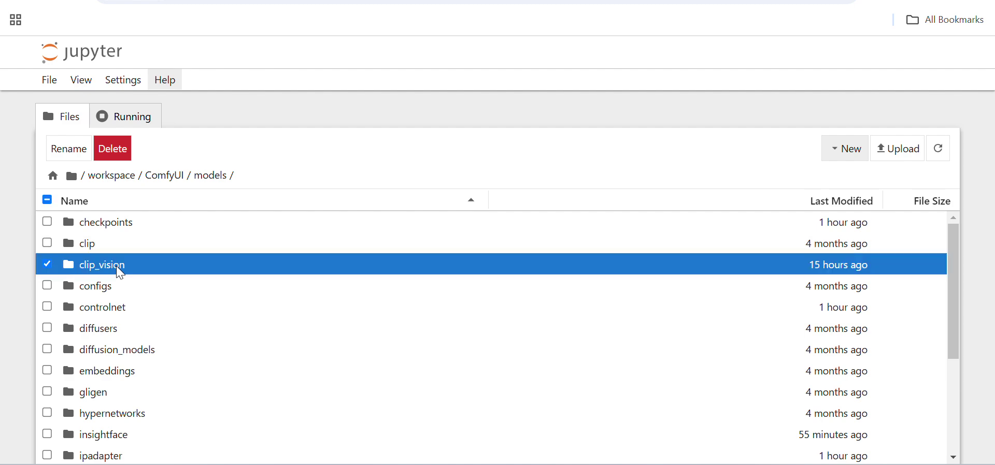
pyautogui.click(211, 176)
pyautogui.doubleClick(89, 249)
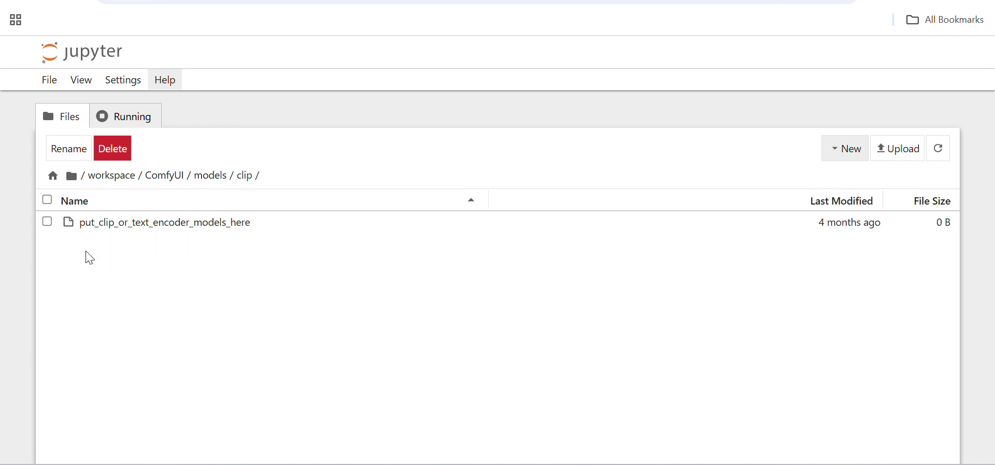
pyautogui.click(207, 176)
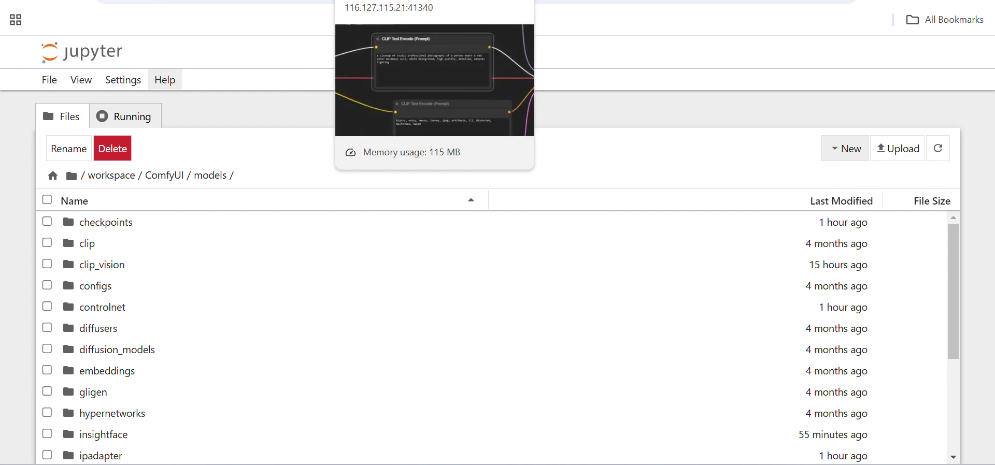
# Switch to the ComfyUI workflow and survey the whole node graph from the checkpoint loader to the output image.
pyautogui.click(389, 0)
pyautogui.scroll(-10, 115, 268)
pyautogui.scroll(8, 115, 268)
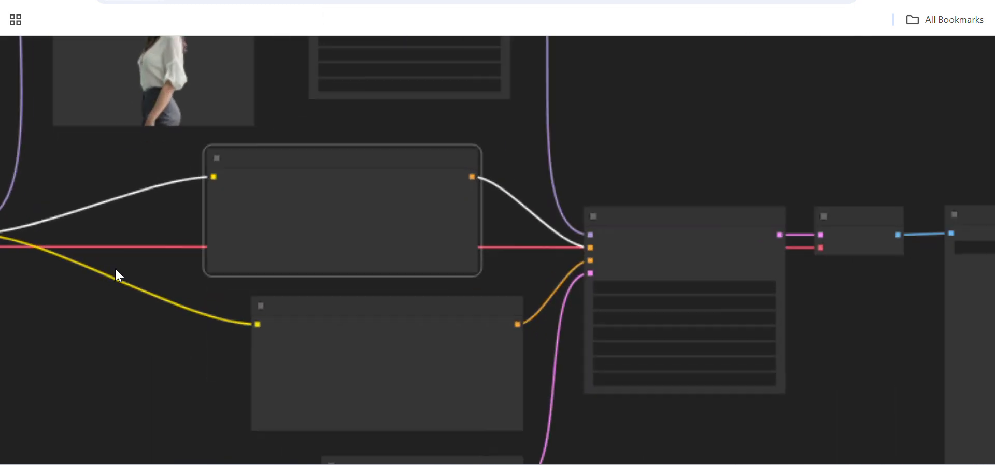
pyautogui.moveTo(60, 177); pyautogui.dragTo(439, 300)
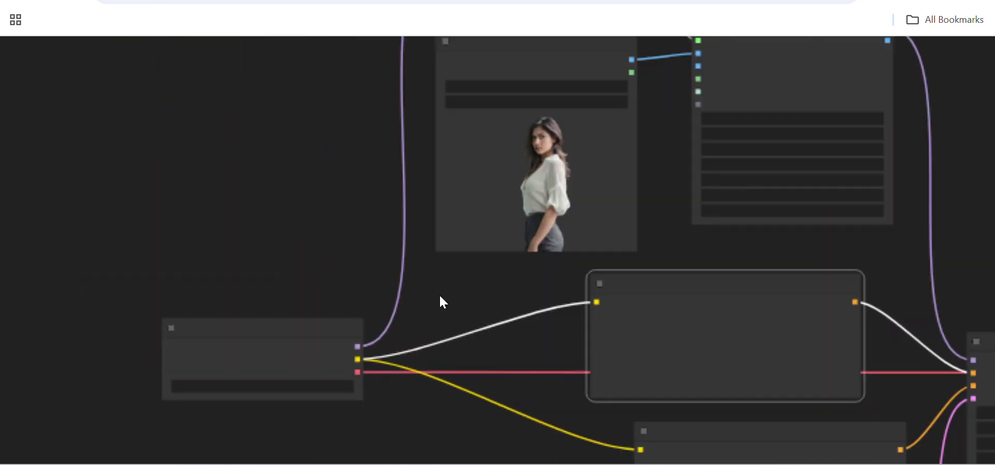
pyautogui.scroll(6, 439, 299)
pyautogui.scroll(-4, 318, 218)
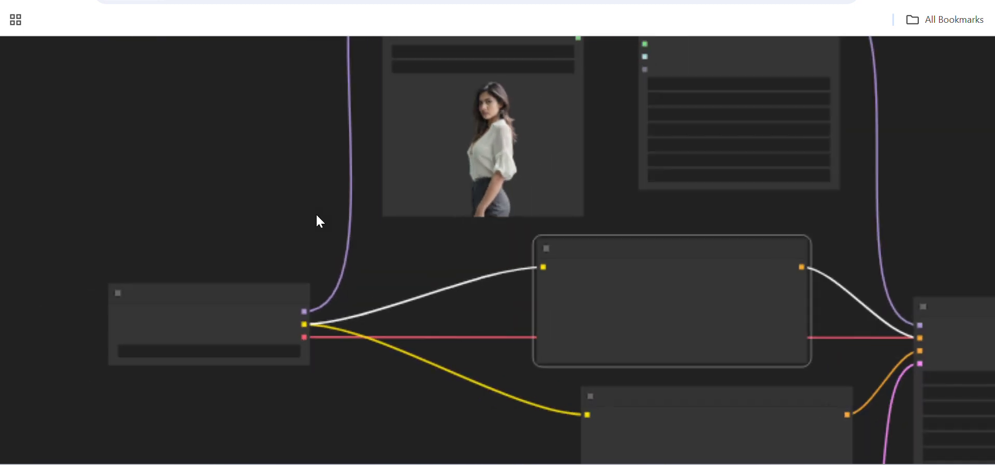
pyautogui.scroll(7, 318, 218)
pyautogui.scroll(-6, 399, 238)
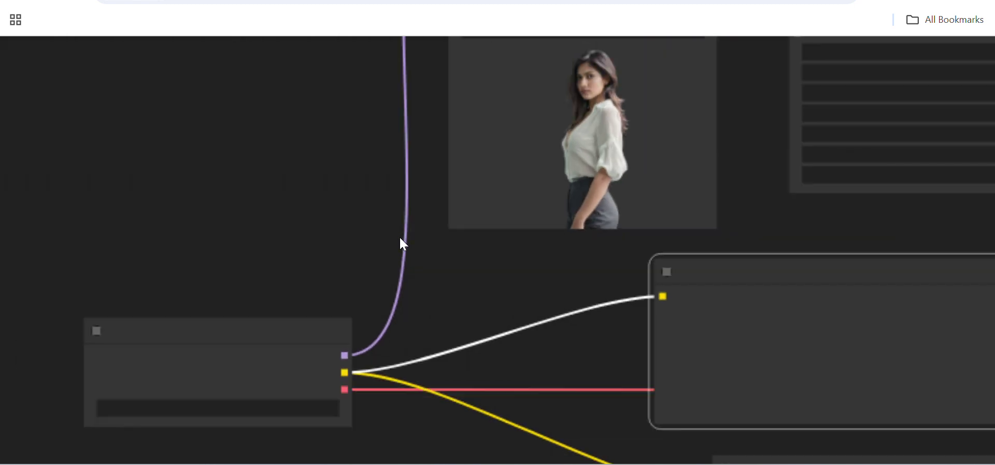
pyautogui.moveTo(345, 165); pyautogui.dragTo(111, 282)
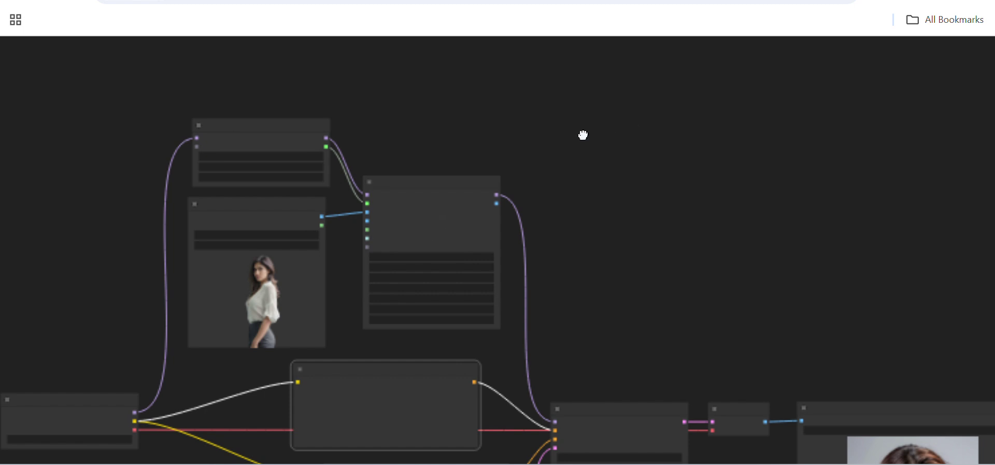
pyautogui.moveTo(583, 135); pyautogui.dragTo(590, 77)
pyautogui.moveTo(138, 270); pyautogui.dragTo(210, 186)
pyautogui.scroll(-3, 141, 184)
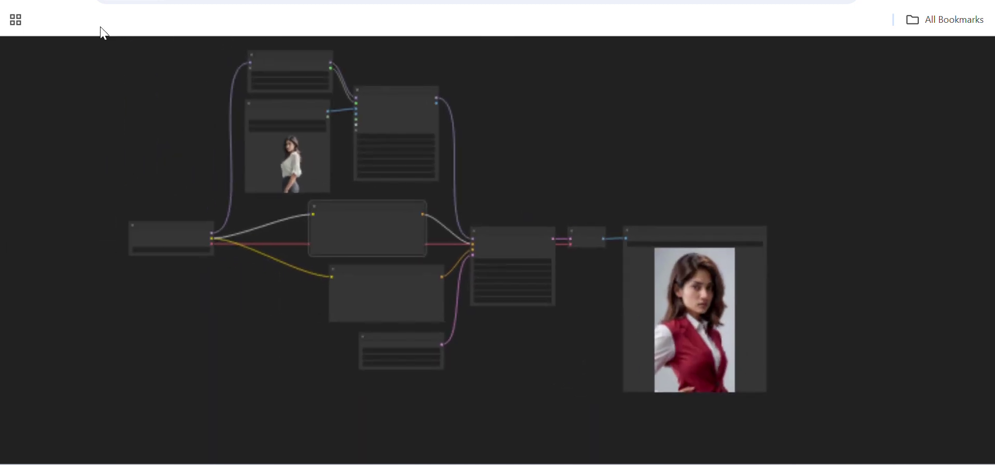
# Reload the ComfyUI page despite unsaved changes and reset the browser's page zoom.
pyautogui.click(72, 1)
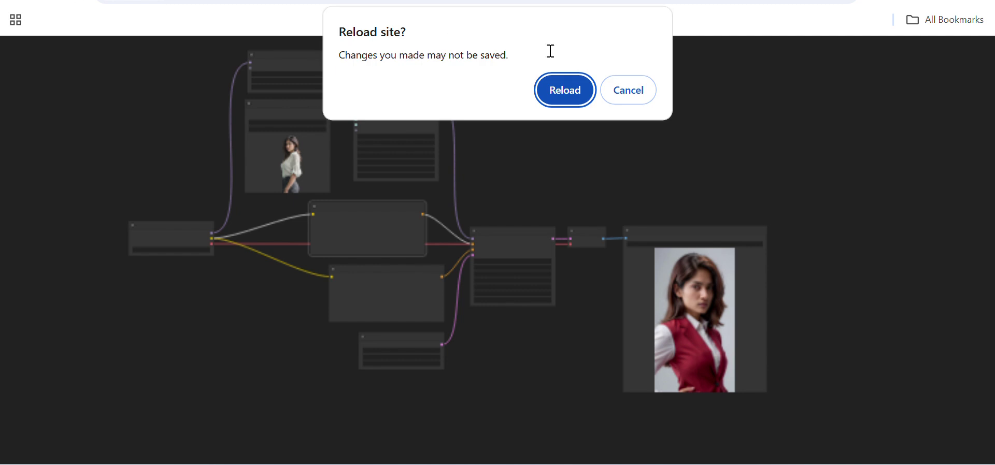
pyautogui.click(567, 96)
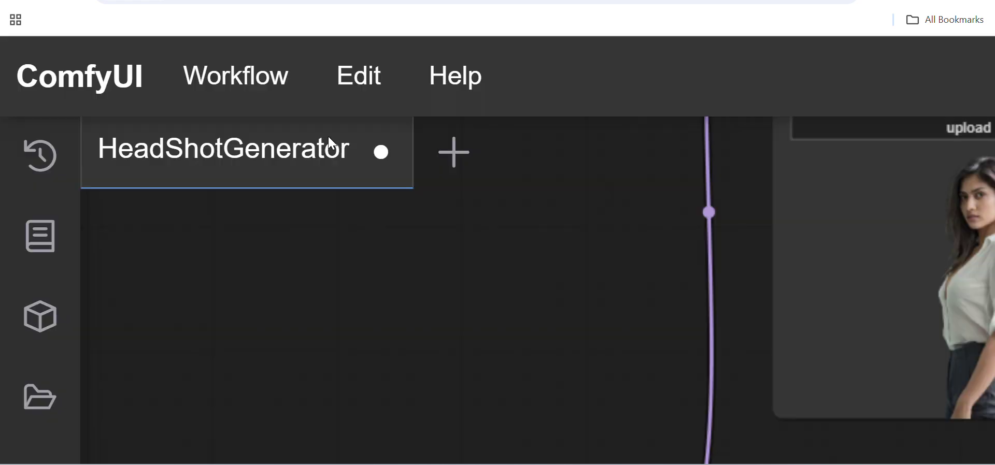
pyautogui.scroll(-6, 449, 286)
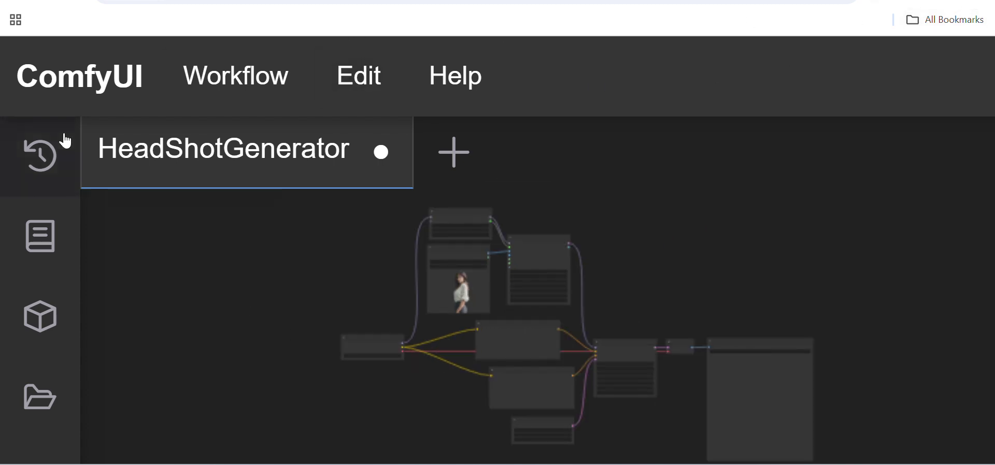
pyautogui.hotkey('ctrl', '0')
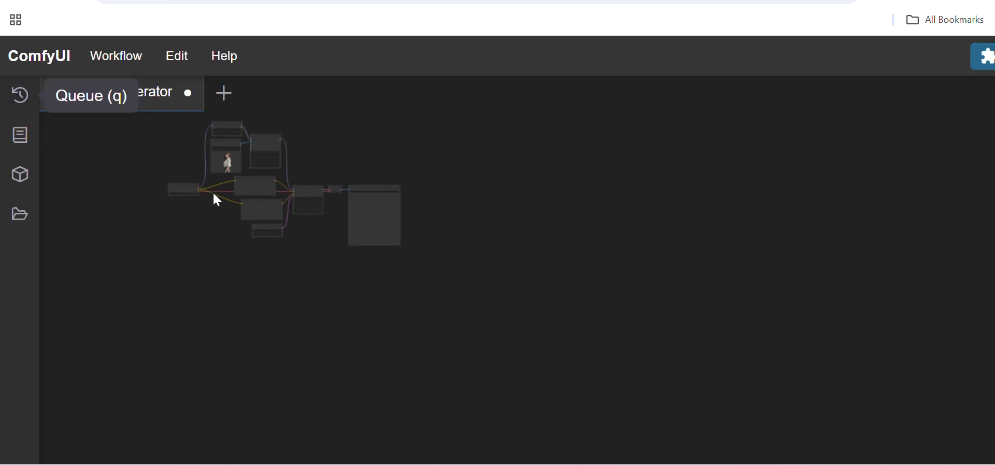
# Examine the Load Checkpoint, Load Image and CLIP Text Encode nodes of the reloaded HeadShotGenerator workflow.
pyautogui.scroll(20, 214, 195)
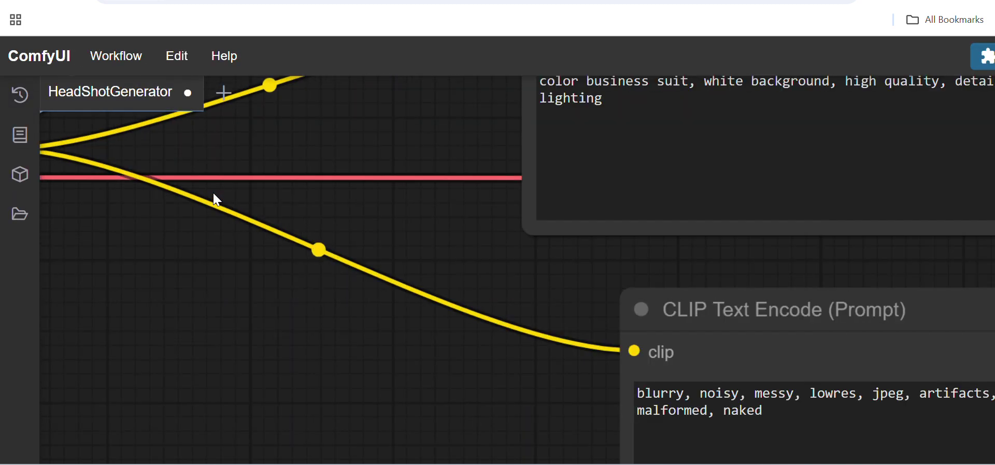
pyautogui.scroll(-10, 217, 199)
pyautogui.moveTo(149, 295); pyautogui.dragTo(332, 451)
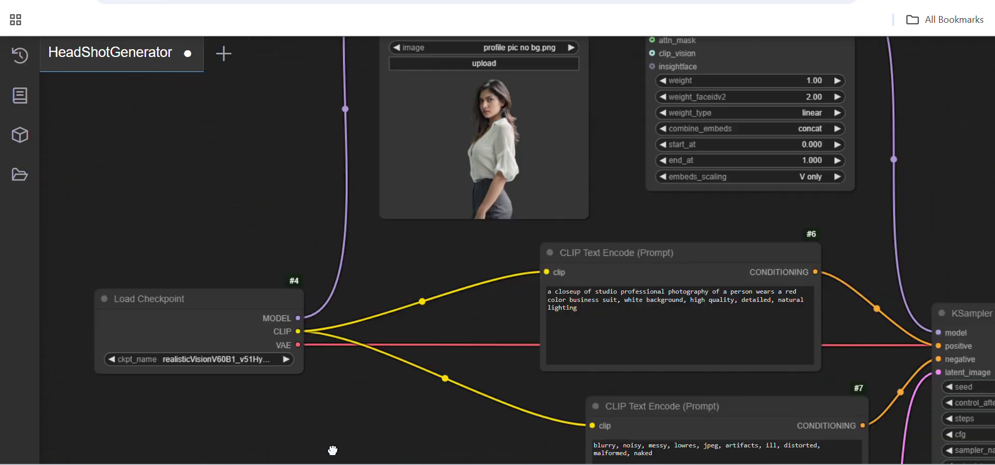
pyautogui.moveTo(216, 183); pyautogui.dragTo(145, 251)
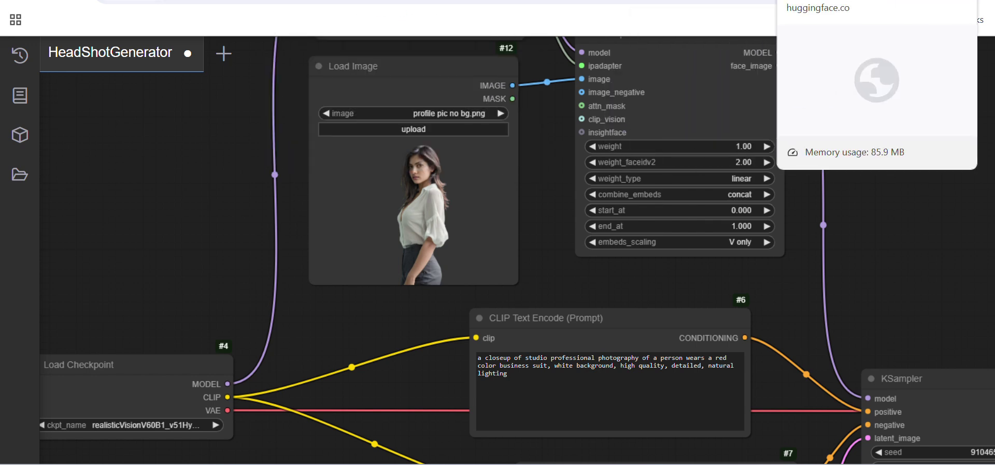
# Go to the ComfyUI IPAdapter Plus README on GitHub and find the clip_vision and ipadapter model lists under Installation.
pyautogui.click(768, 1)
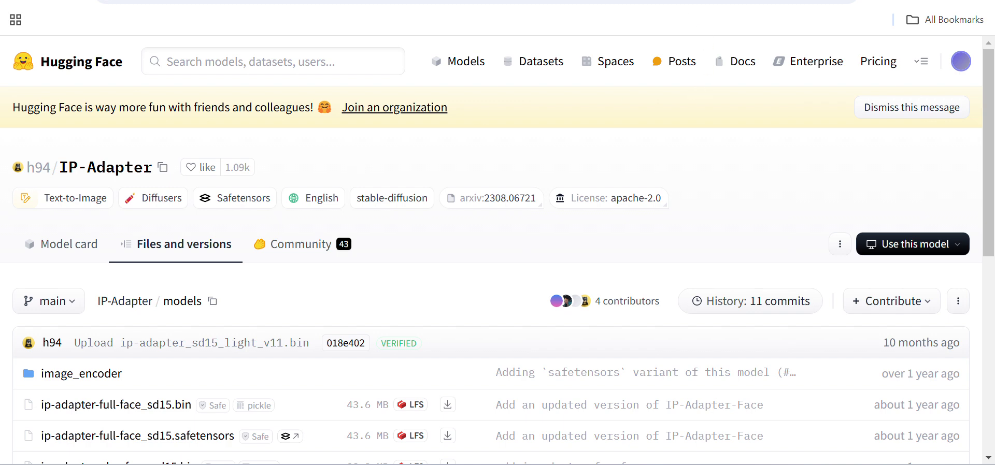
pyautogui.hotkey('ctrl', 't')
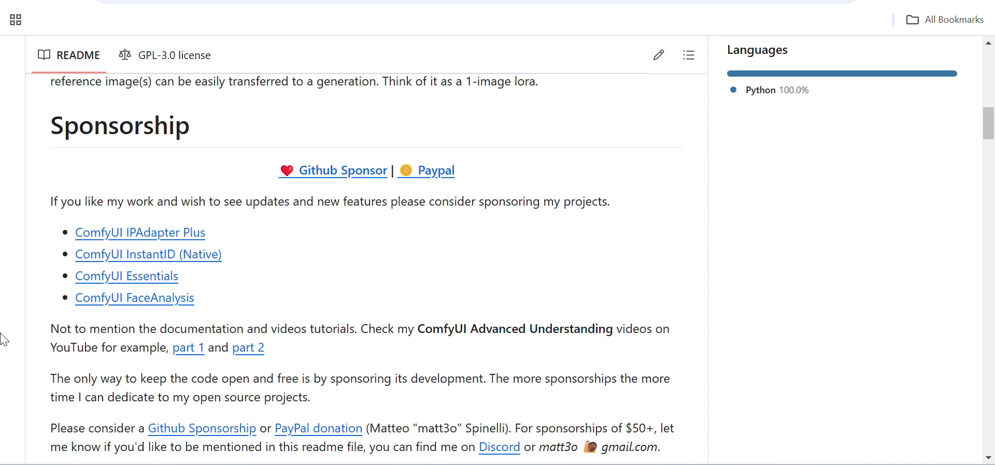
pyautogui.scroll(-10, 5, 340)
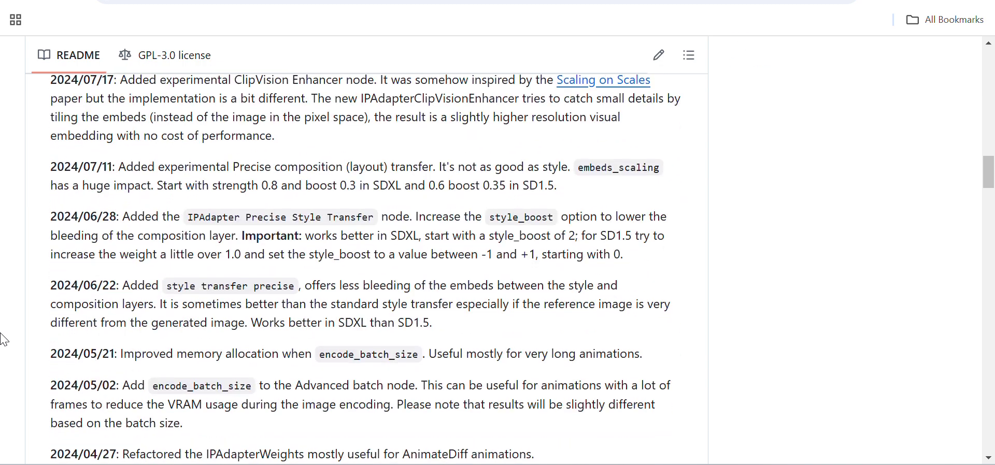
pyautogui.scroll(-20, 4, 340)
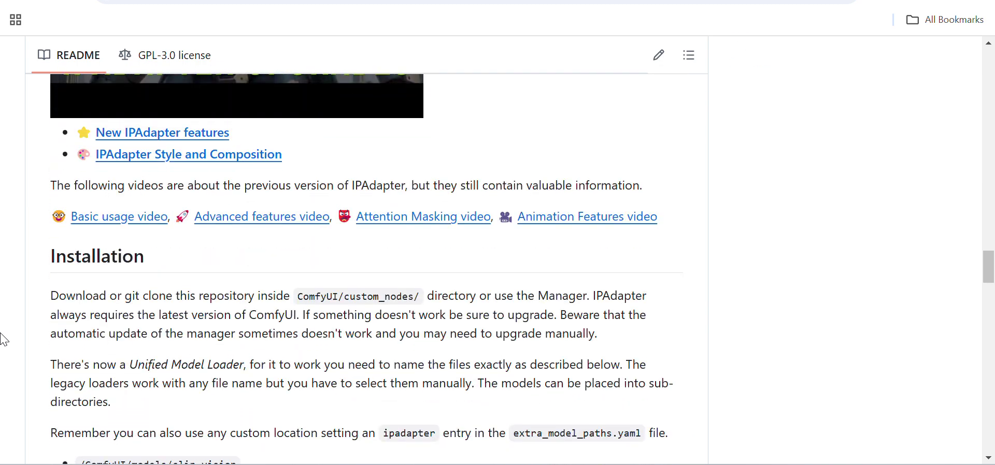
pyautogui.scroll(-8, 4, 341)
pyautogui.scroll(2, 60, 289)
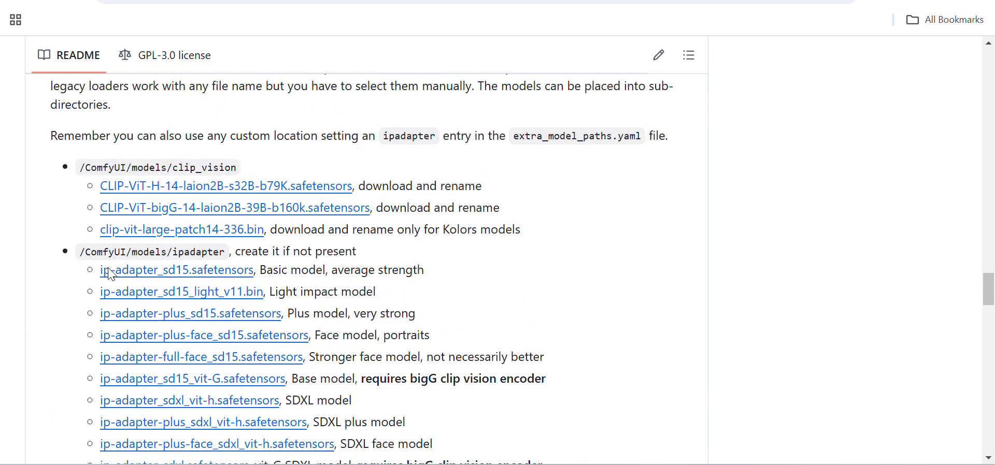
# Review the README's ipadapter and FaceID model lists and highlight the ComfyUI/models/loras path for the LoRA files.
pyautogui.scroll(-2, 121, 277)
pyautogui.scroll(-3, 284, 200)
pyautogui.scroll(-3, 141, 314)
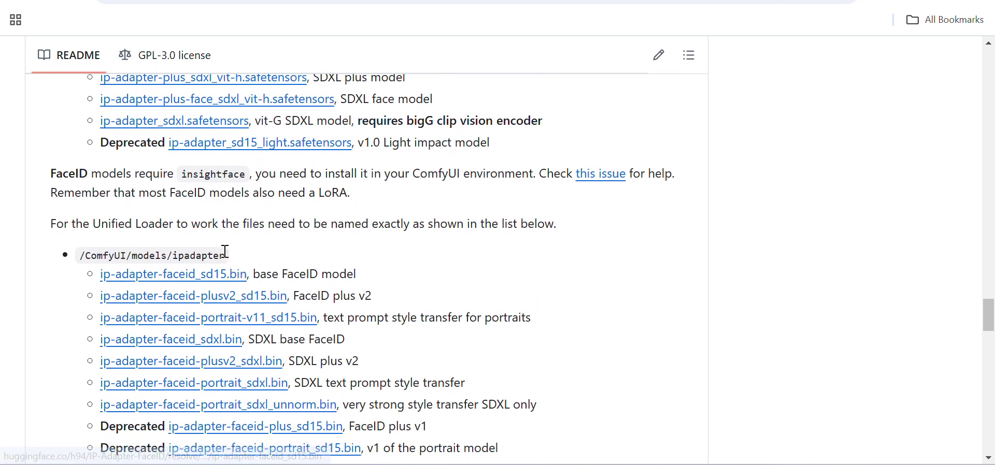
pyautogui.scroll(-2, 226, 253)
pyautogui.scroll(-3, 226, 252)
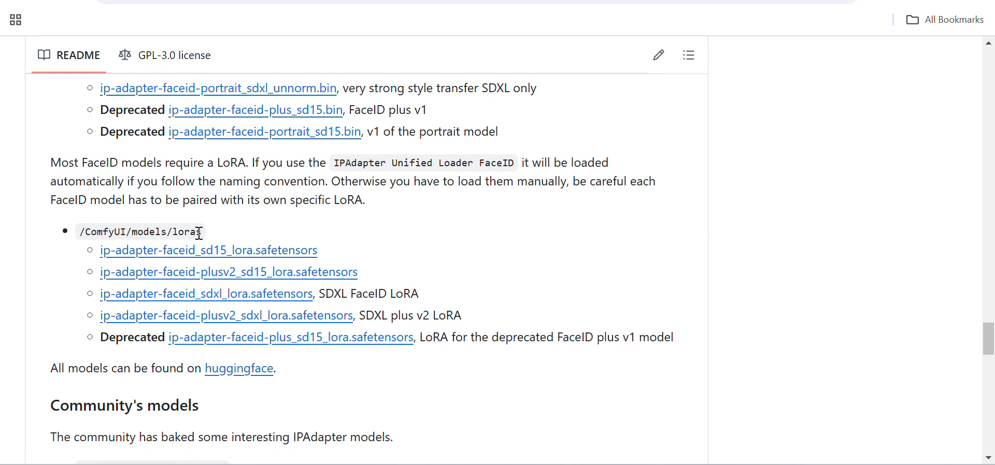
pyautogui.moveTo(197, 233); pyautogui.dragTo(82, 233)
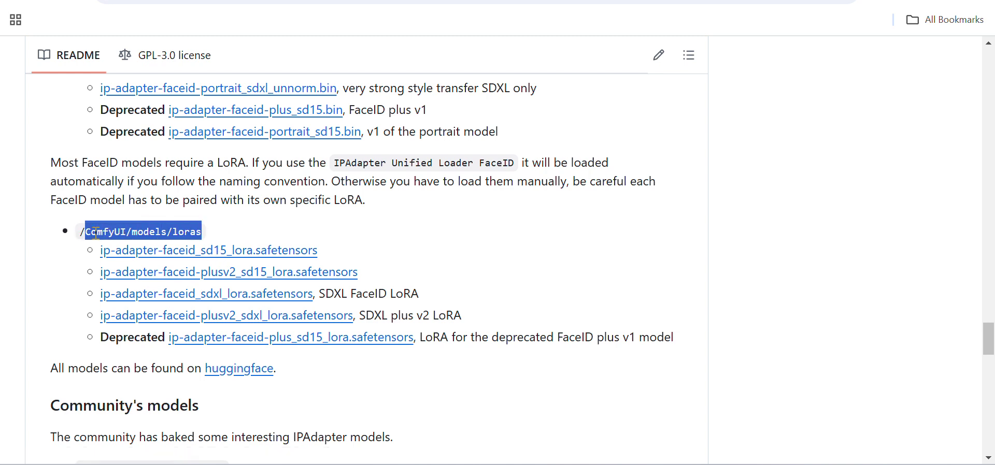
pyautogui.click(283, 229)
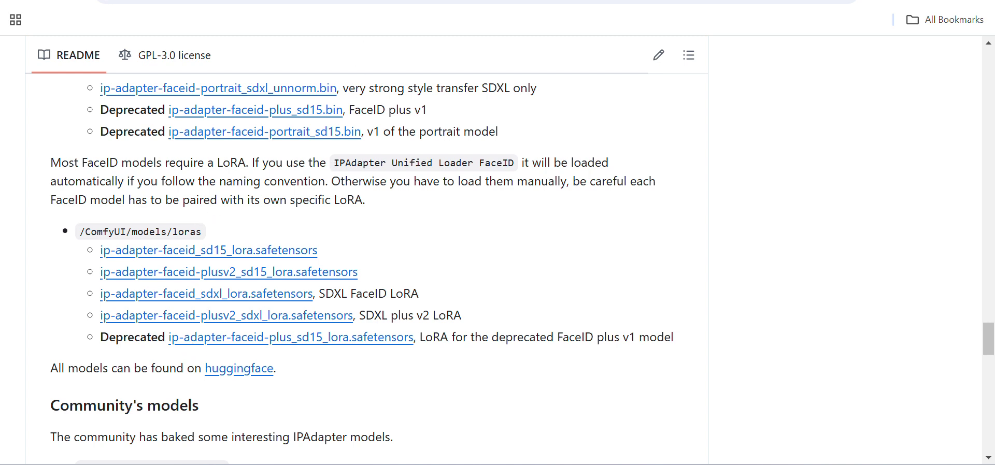
# Return to the HeadShotGenerator workflow, select the Load Image node and examine its input picture up close.
pyautogui.hotkey('ctrl', 'Tab')
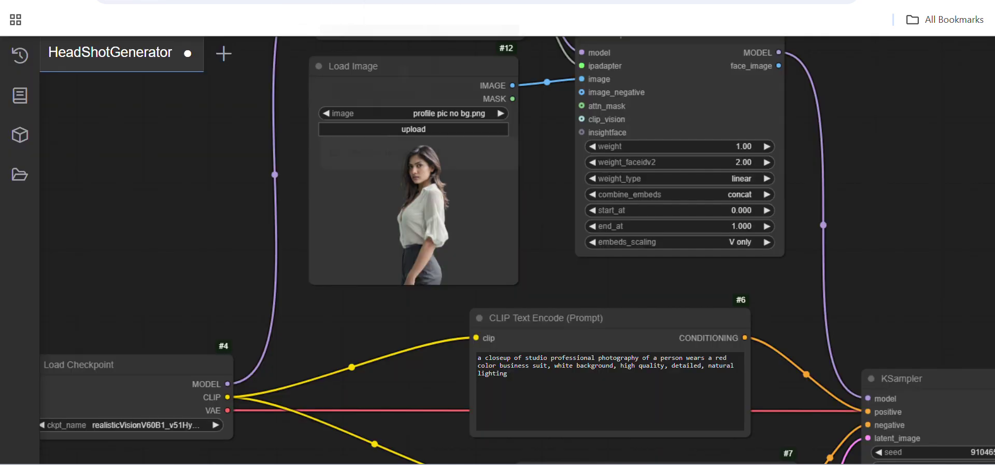
pyautogui.moveTo(182, 250); pyautogui.dragTo(246, 254)
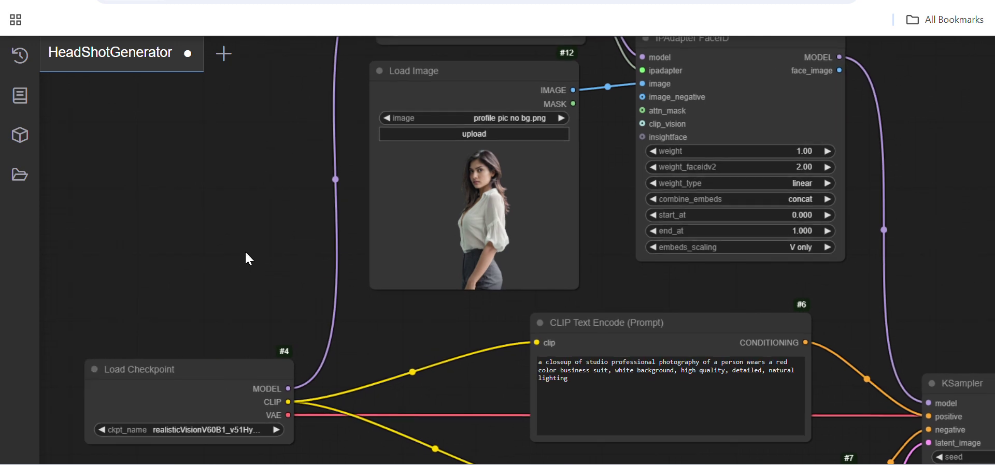
pyautogui.scroll(-4, 287, 233)
pyautogui.scroll(1, 295, 229)
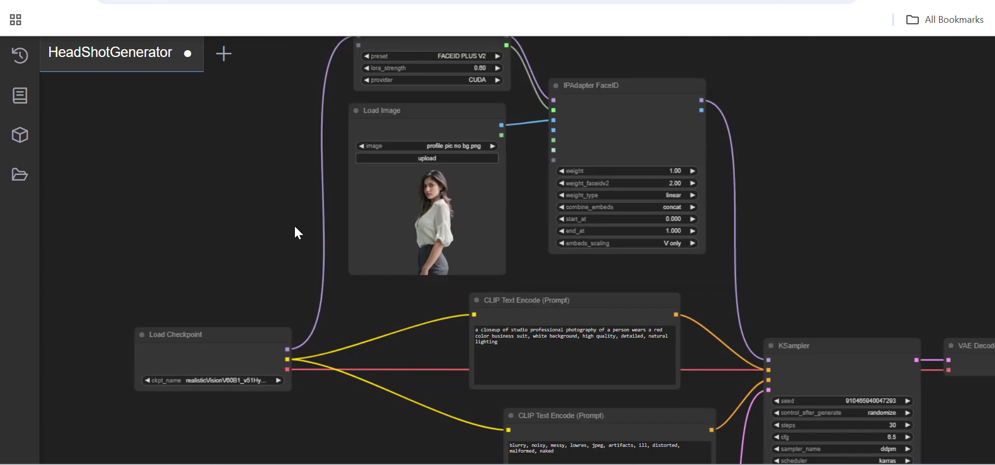
pyautogui.click(352, 204)
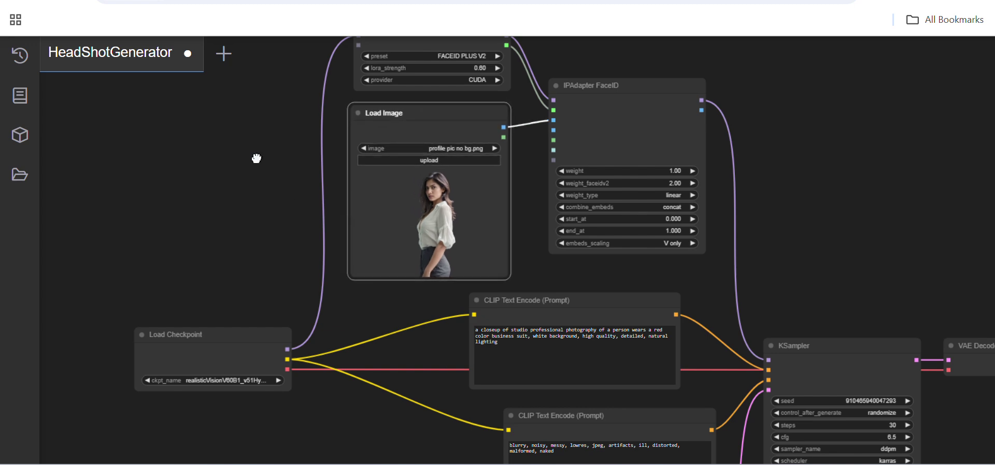
pyautogui.moveTo(257, 158); pyautogui.dragTo(192, 188)
pyautogui.scroll(5, 191, 189)
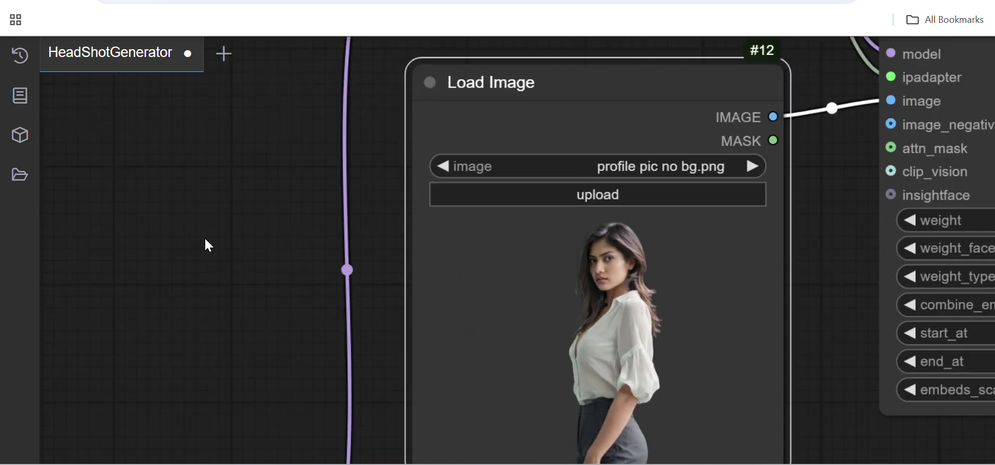
# Examine the Load Image node, the IPAdapter FaceID settings and the positive CLIP Text Encode prompt.
pyautogui.scroll(-6, 205, 239)
pyautogui.scroll(2, 209, 241)
pyautogui.moveTo(240, 262); pyautogui.dragTo(165, 209)
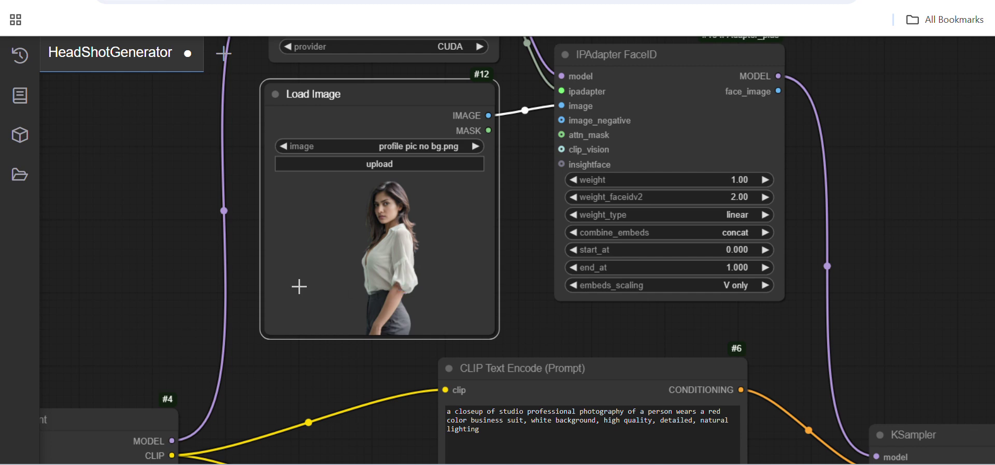
pyautogui.moveTo(313, 360); pyautogui.dragTo(215, 327)
pyautogui.moveTo(472, 281); pyautogui.dragTo(332, 185)
pyautogui.click(265, 317)
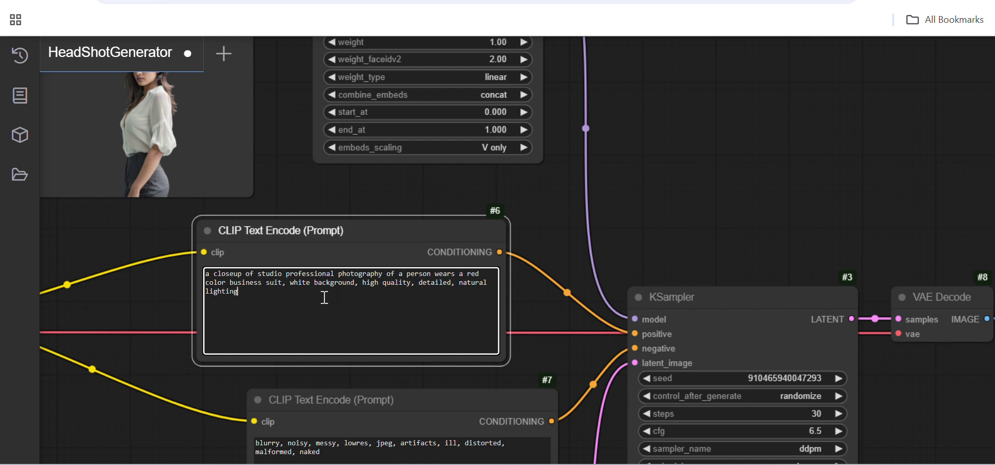
pyautogui.moveTo(157, 301); pyautogui.dragTo(207, 228)
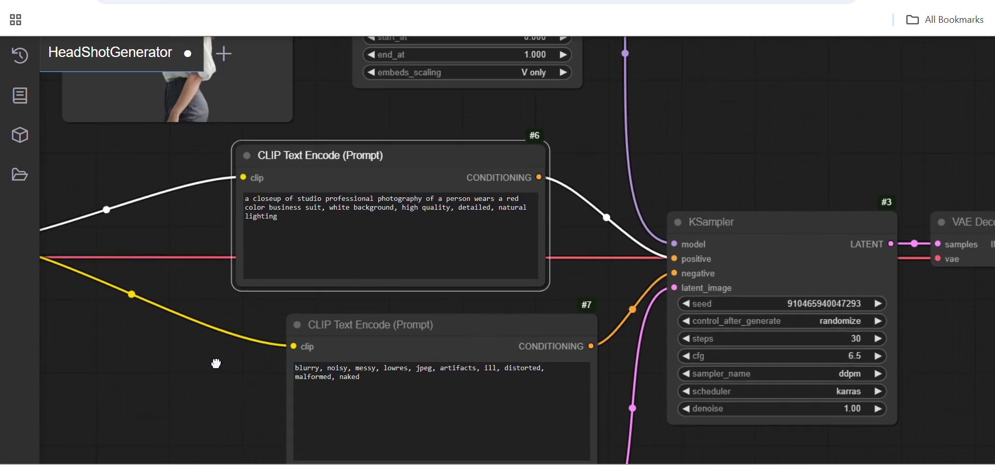
# Review the negative prompt and Load Checkpoint nodes and the overall layout of the HeadShotGenerator workflow.
pyautogui.moveTo(203, 365); pyautogui.dragTo(482, 349)
pyautogui.scroll(-3, 262, 321)
pyautogui.scroll(-5, 261, 320)
pyautogui.scroll(5, 261, 320)
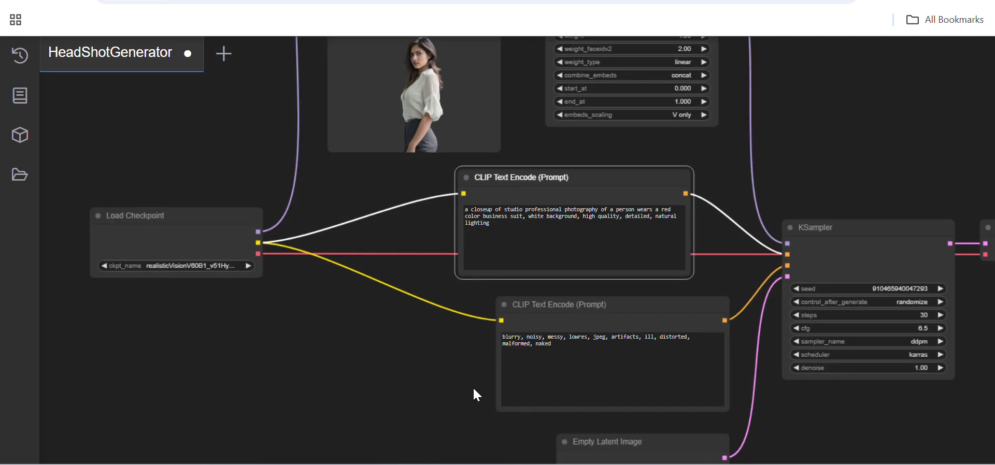
pyautogui.scroll(-8, 420, 345)
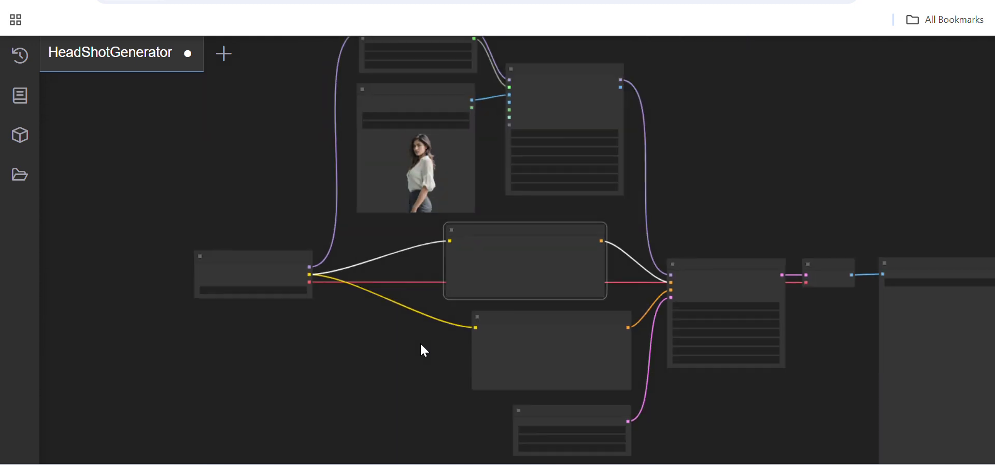
pyautogui.scroll(10, 422, 348)
pyautogui.scroll(-6, 422, 348)
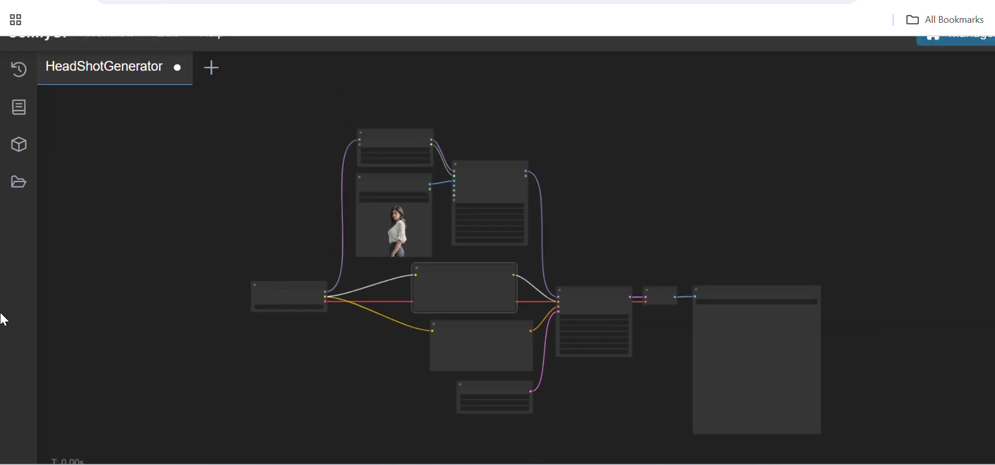
pyautogui.scroll(4, 195, 270)
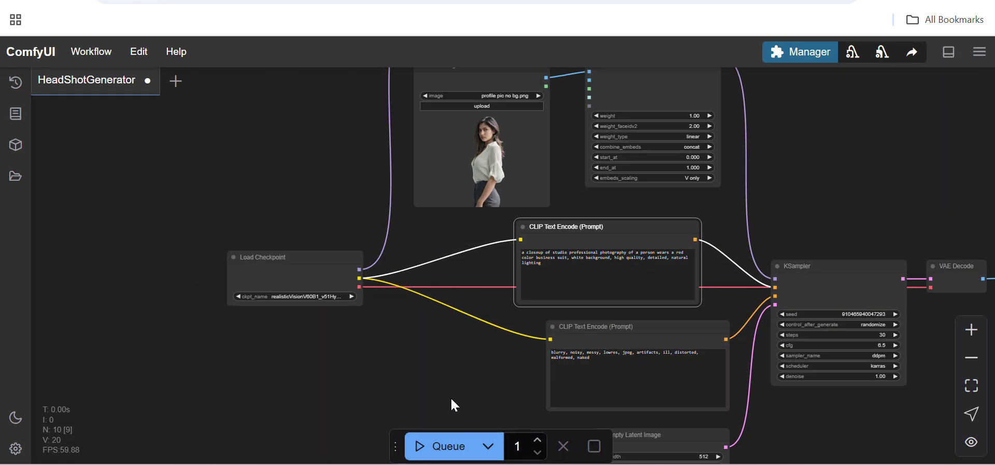
# Run the workflow twice and view the generated headshot in the Save Image node.
pyautogui.click(445, 449)
pyautogui.moveTo(386, 370); pyautogui.dragTo(313, 299)
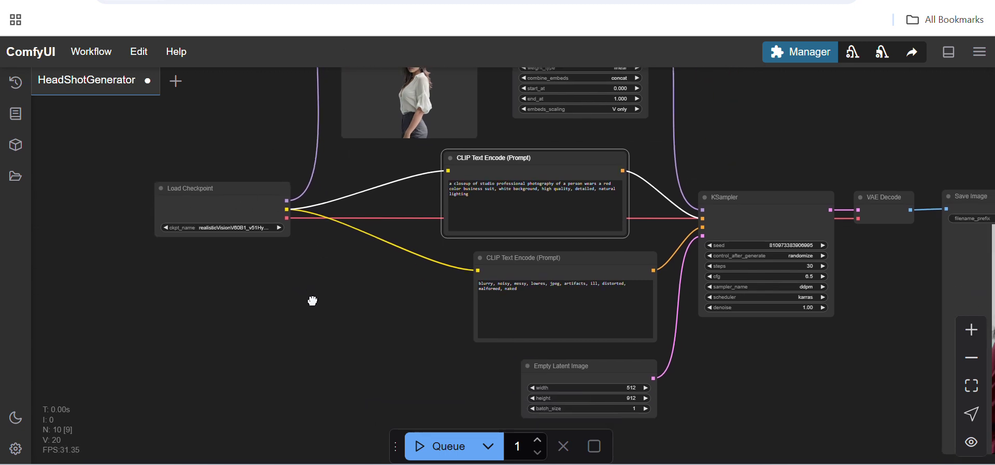
pyautogui.click(445, 450)
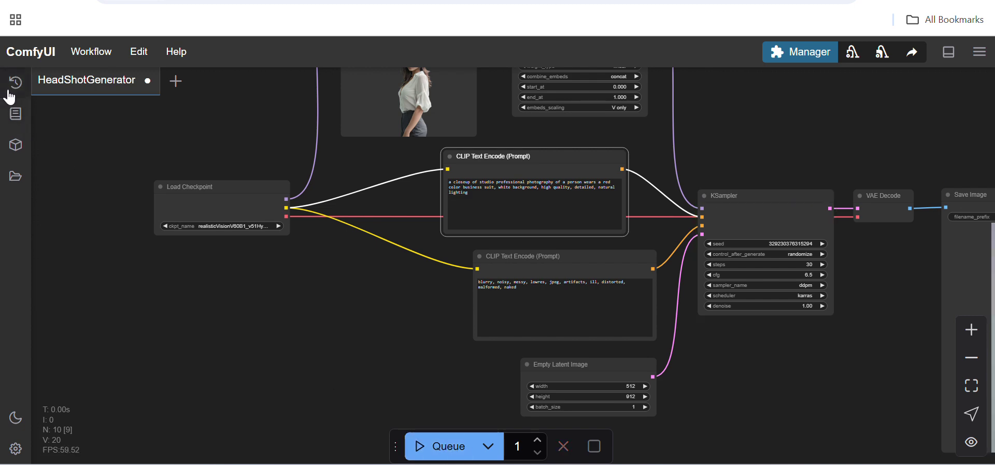
pyautogui.moveTo(313, 313); pyautogui.dragTo(22, 240)
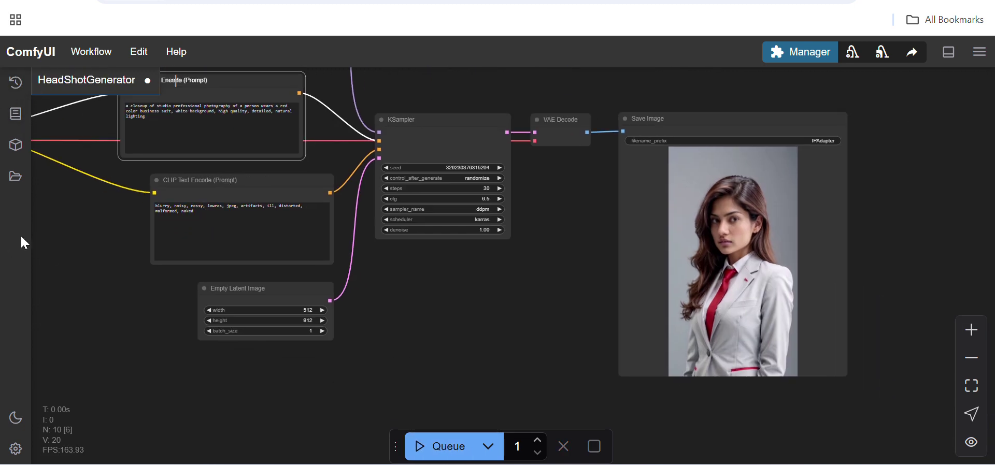
pyautogui.moveTo(581, 349); pyautogui.dragTo(486, 353)
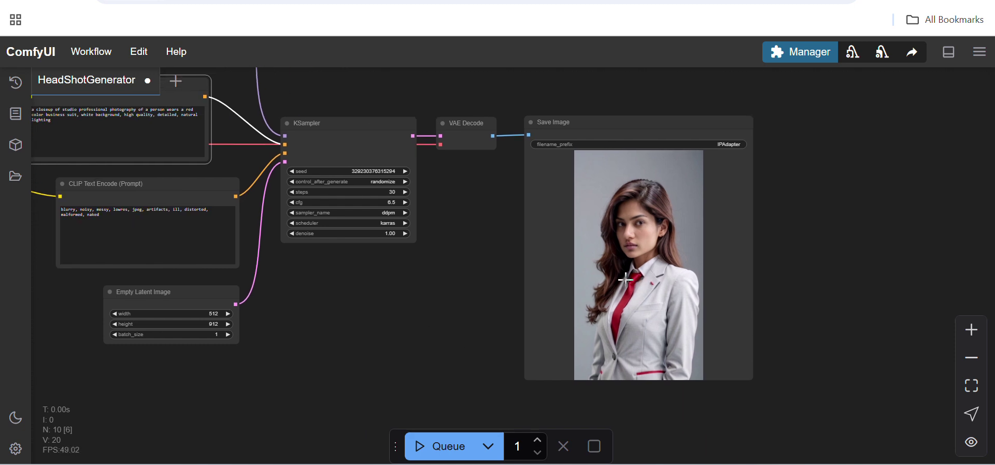
pyautogui.moveTo(479, 280); pyautogui.dragTo(542, 306)
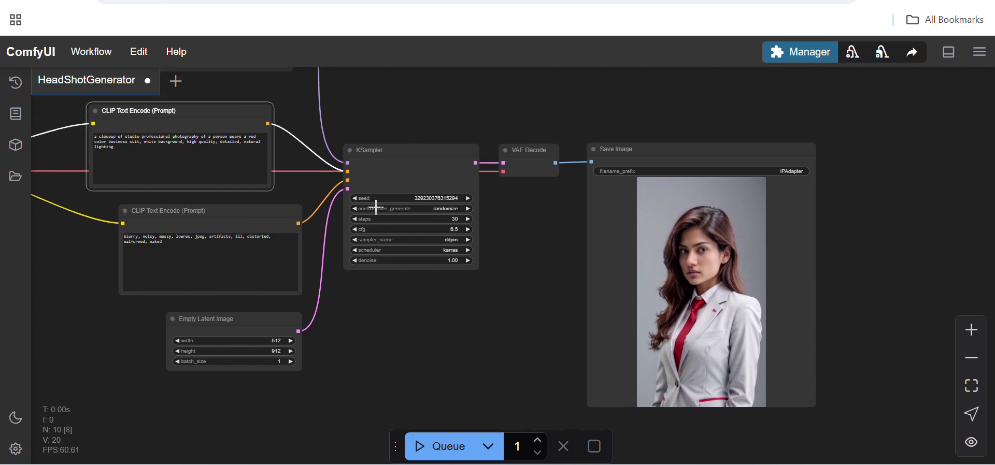
# Check the KSampler's control_after_generate options, keep randomize, and generate three more headshots.
pyautogui.click(451, 209)
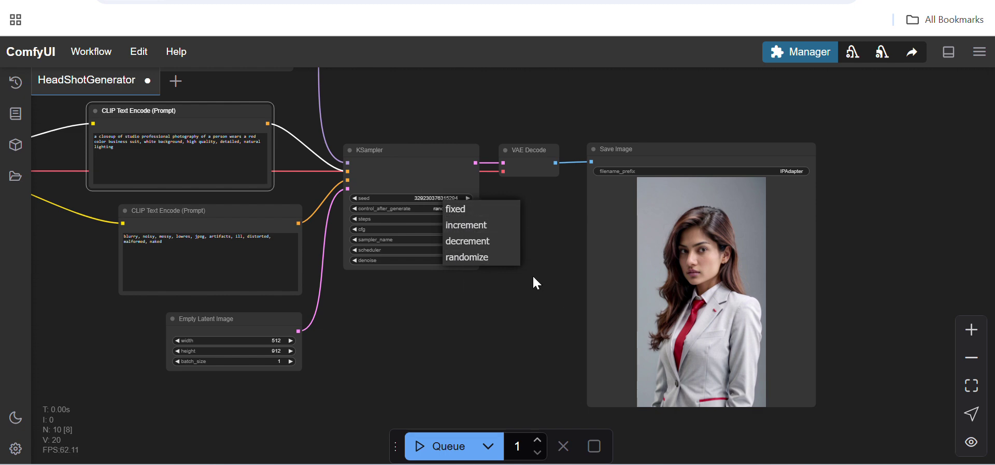
pyautogui.click(521, 306)
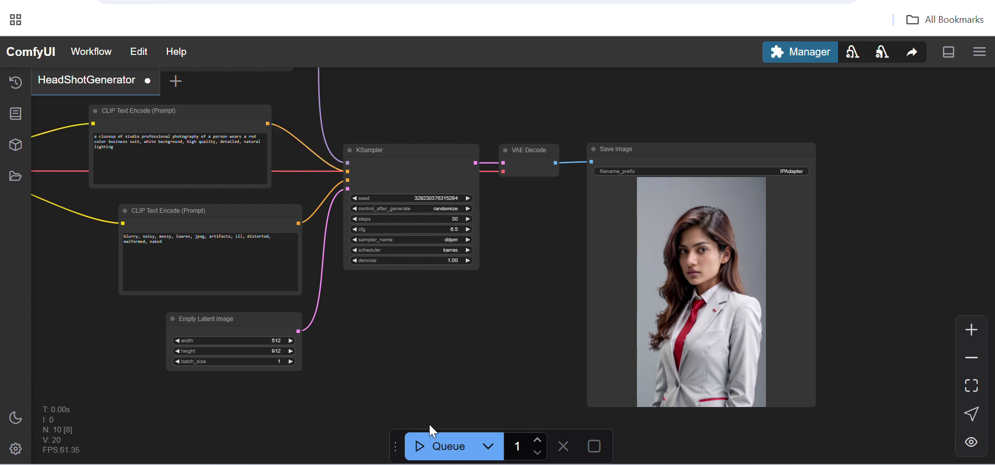
pyautogui.click(442, 450)
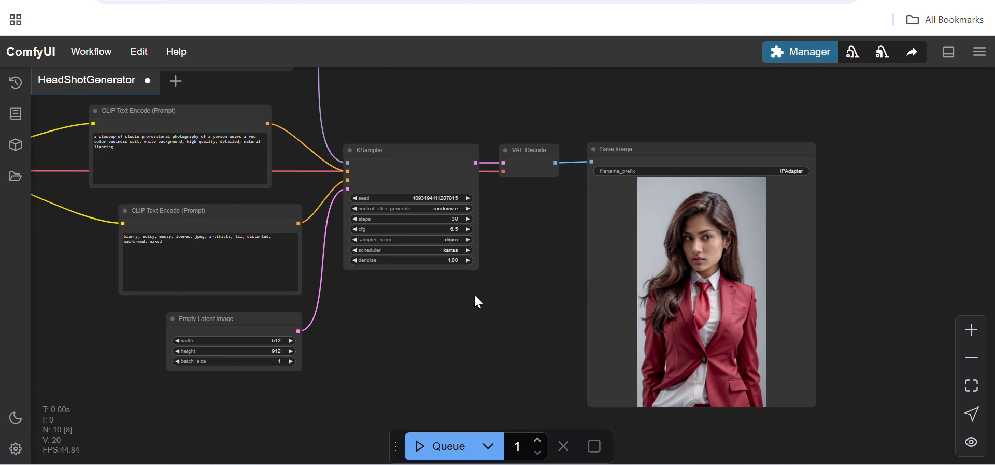
pyautogui.click(441, 449)
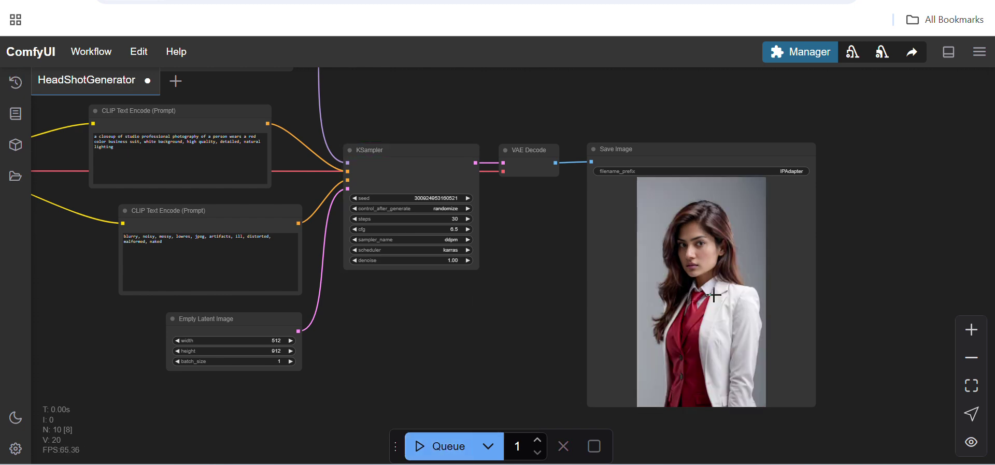
pyautogui.click(438, 450)
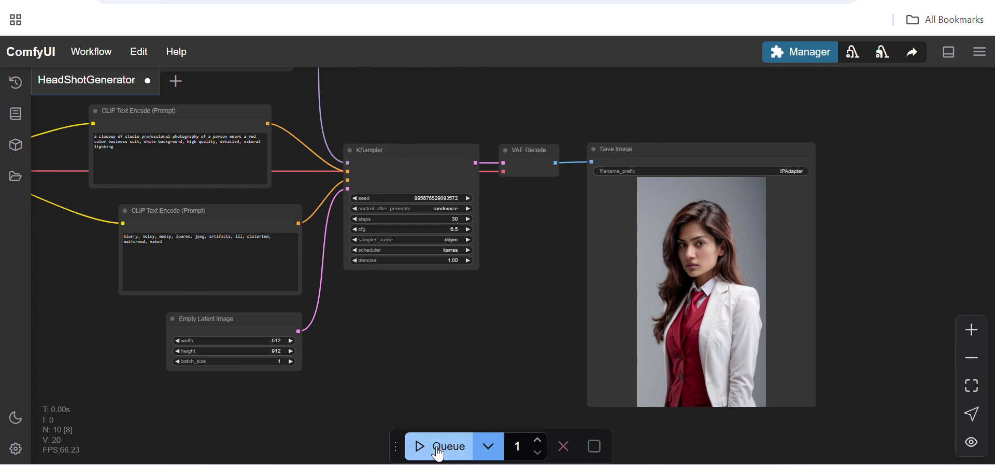
# Set the KSampler's sampler_name to dpmpp_3m_sde_gpu.
pyautogui.click(454, 240)
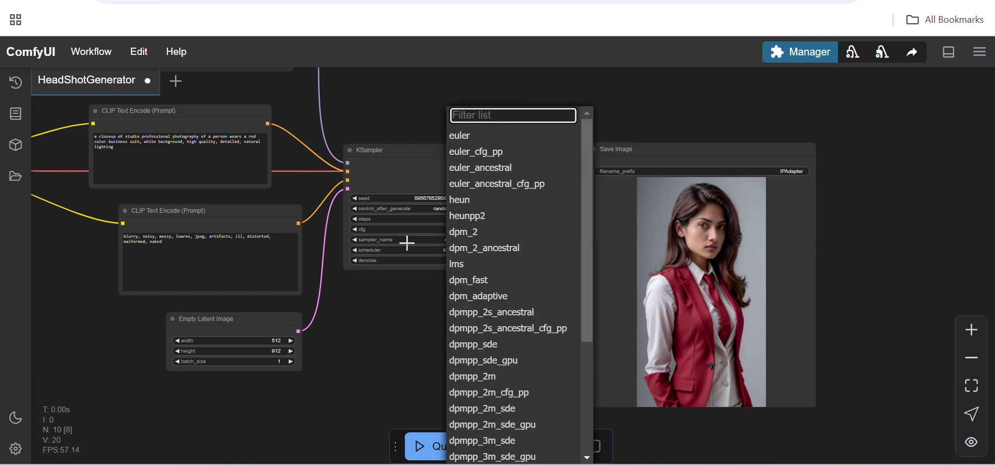
pyautogui.click(397, 316)
pyautogui.scroll(1, 397, 315)
pyautogui.scroll(5, 398, 318)
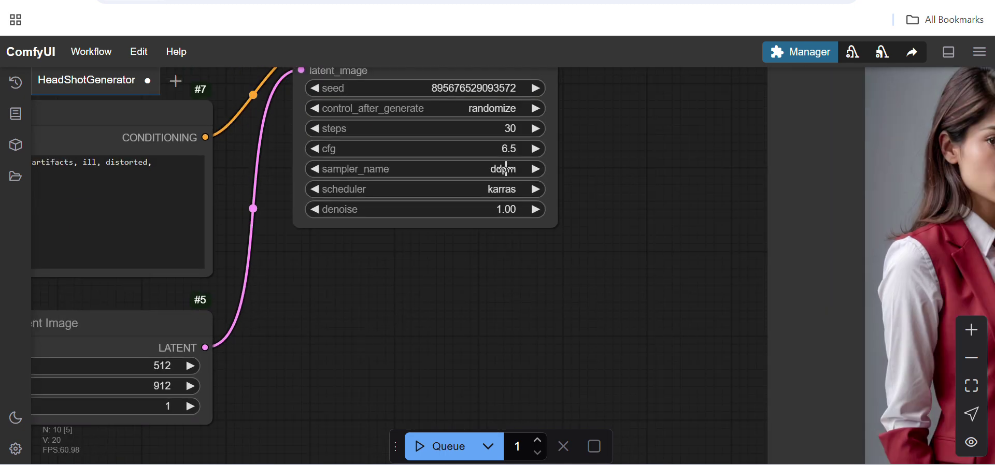
pyautogui.click(510, 169)
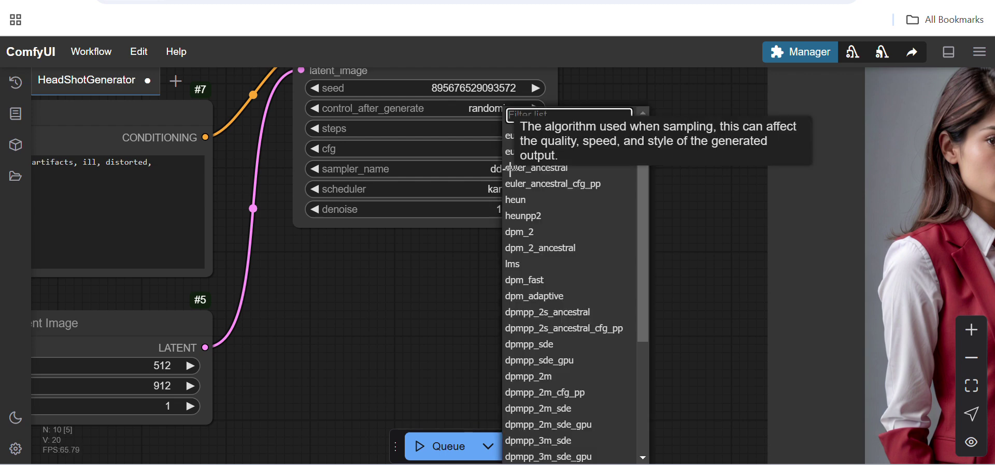
pyautogui.moveTo(640, 236); pyautogui.dragTo(646, 369)
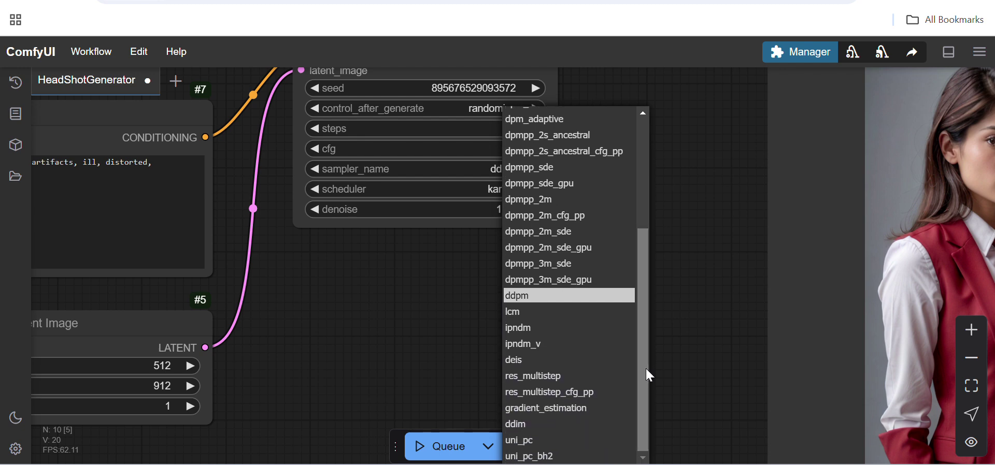
pyautogui.click(553, 283)
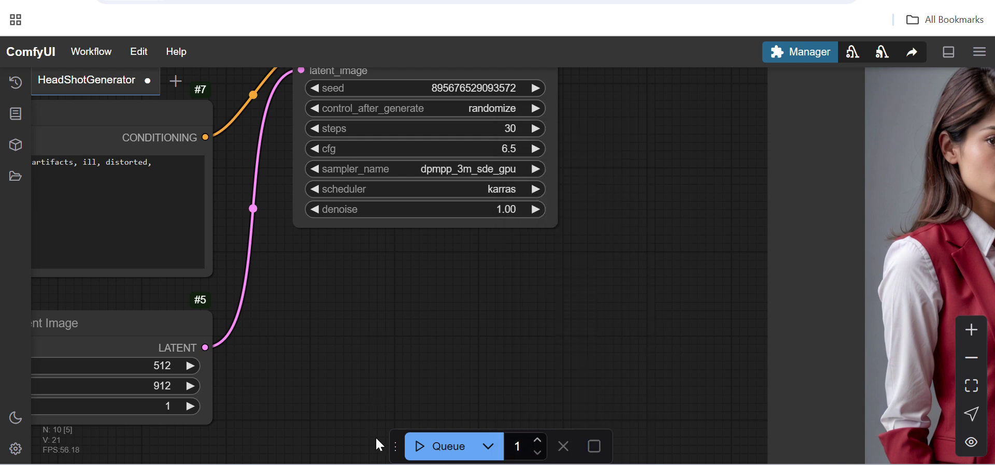
# Generate a test headshot with the changed sampler and inspect the image in the Save Image node.
pyautogui.click(464, 447)
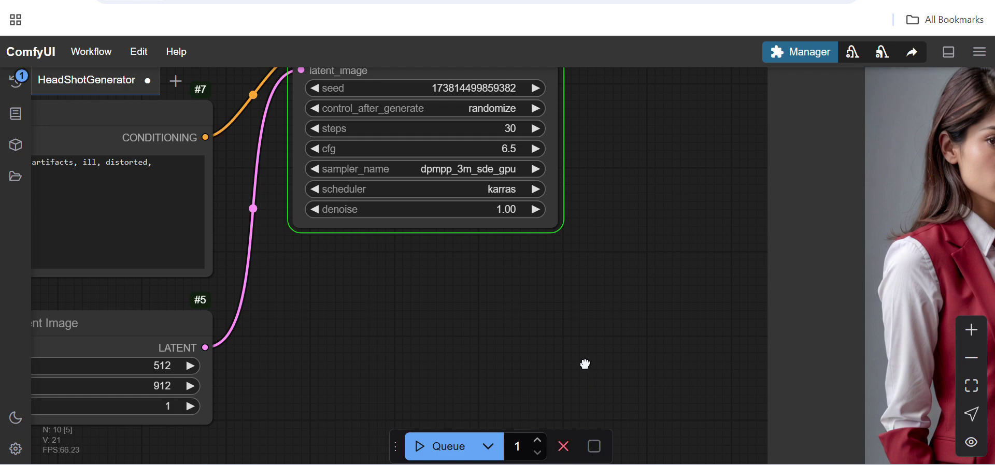
pyautogui.moveTo(585, 365); pyautogui.dragTo(333, 367)
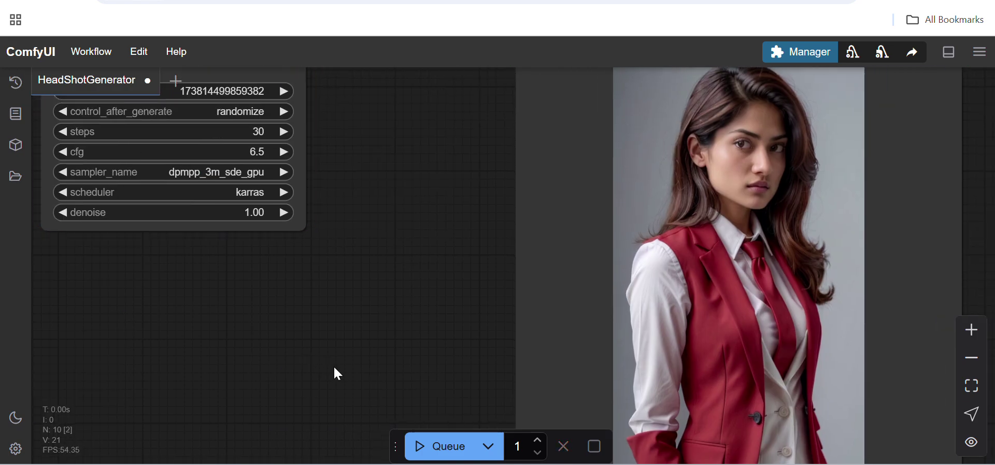
pyautogui.scroll(-3, 337, 375)
pyautogui.scroll(-1, 337, 374)
pyautogui.moveTo(295, 381); pyautogui.dragTo(376, 330)
pyautogui.scroll(2, 377, 328)
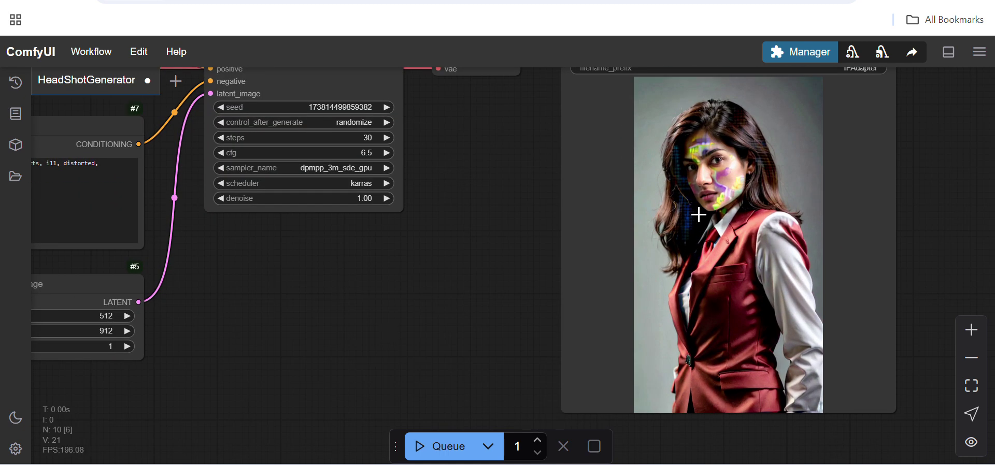
# Set the KSampler's sampler_name back to ddpm.
pyautogui.click(346, 172)
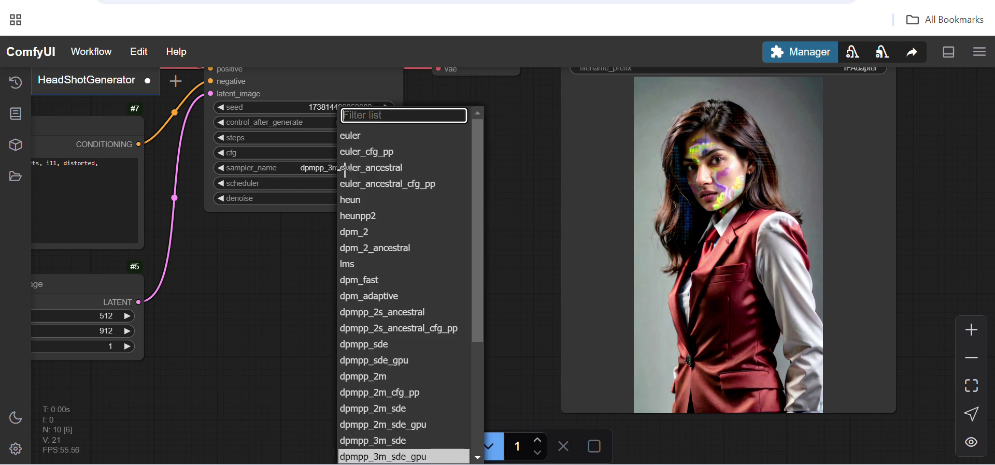
pyautogui.scroll(-2, 409, 386)
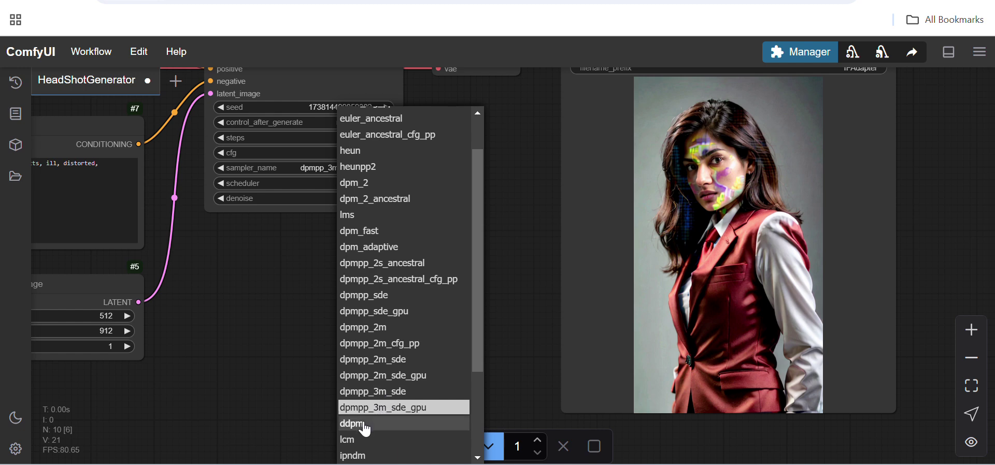
pyautogui.click(365, 426)
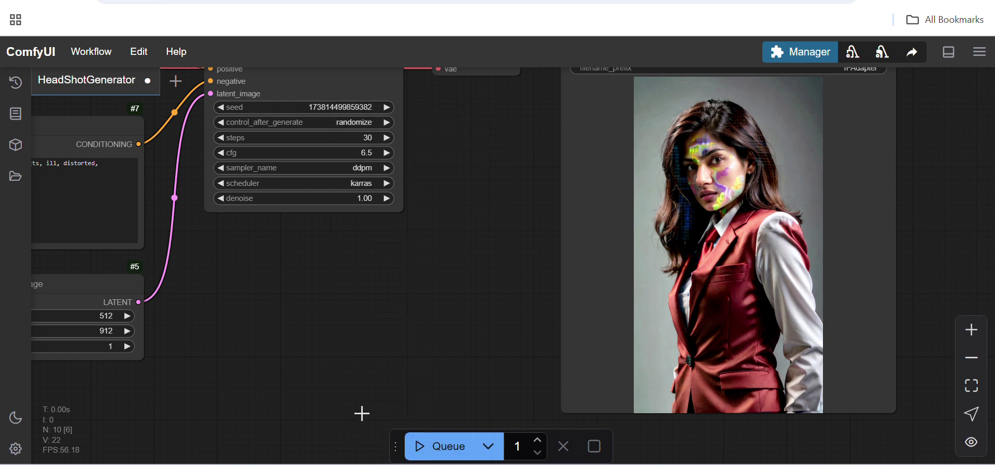
pyautogui.click(361, 167)
pyautogui.click(293, 285)
pyautogui.moveTo(277, 271); pyautogui.dragTo(323, 285)
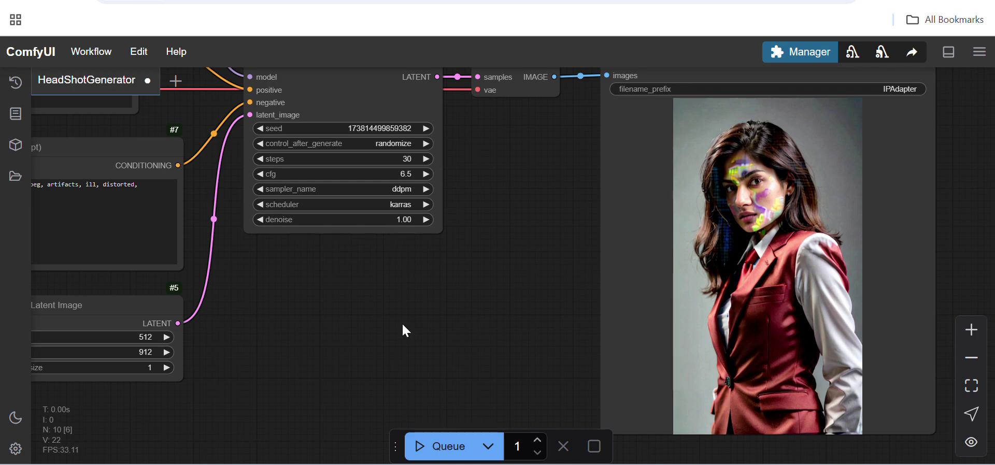
# In the positive prompt, replace "red color business suit" with "blue jeans and pink top".
pyautogui.moveTo(355, 332); pyautogui.dragTo(622, 323)
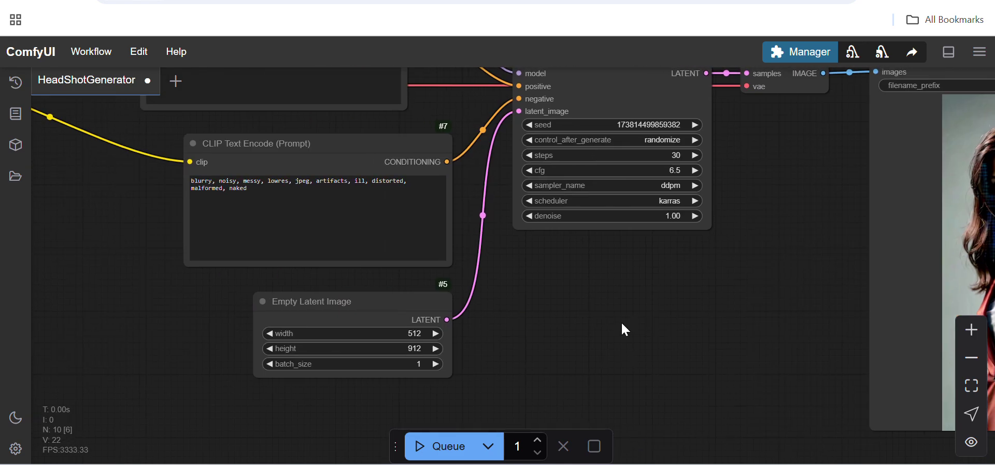
pyautogui.moveTo(140, 289); pyautogui.dragTo(152, 401)
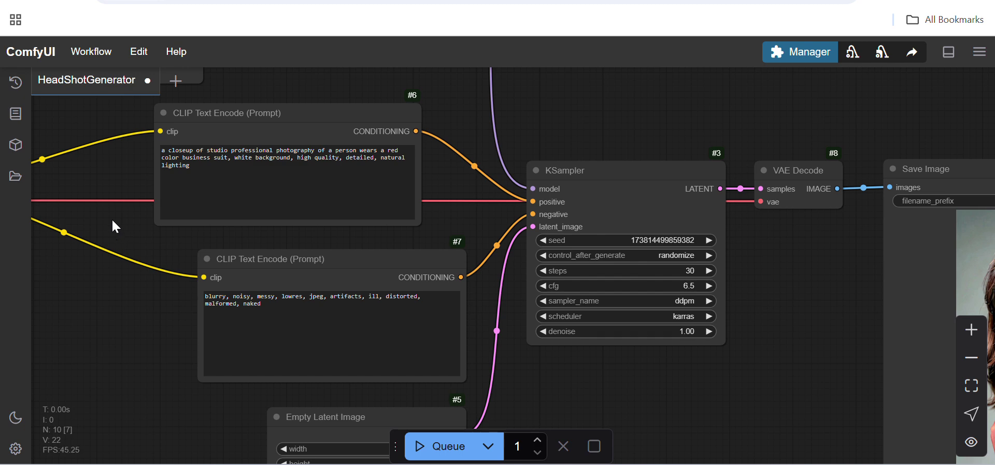
pyautogui.moveTo(92, 164); pyautogui.dragTo(103, 198)
pyautogui.click(236, 204)
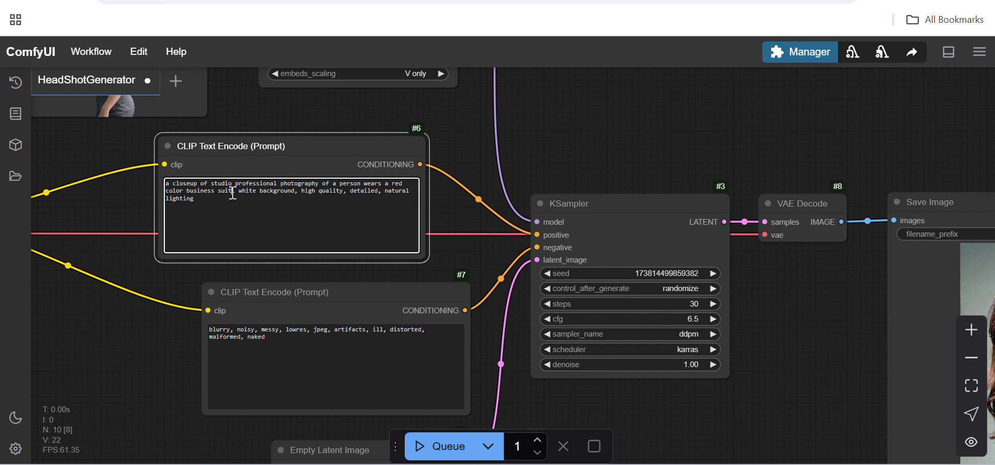
pyautogui.click(160, 278)
pyautogui.moveTo(159, 277)
pyautogui.mouseDown()
pyautogui.moveTo(122, 278)
pyautogui.moveTo(173, 288)
pyautogui.mouseUp()
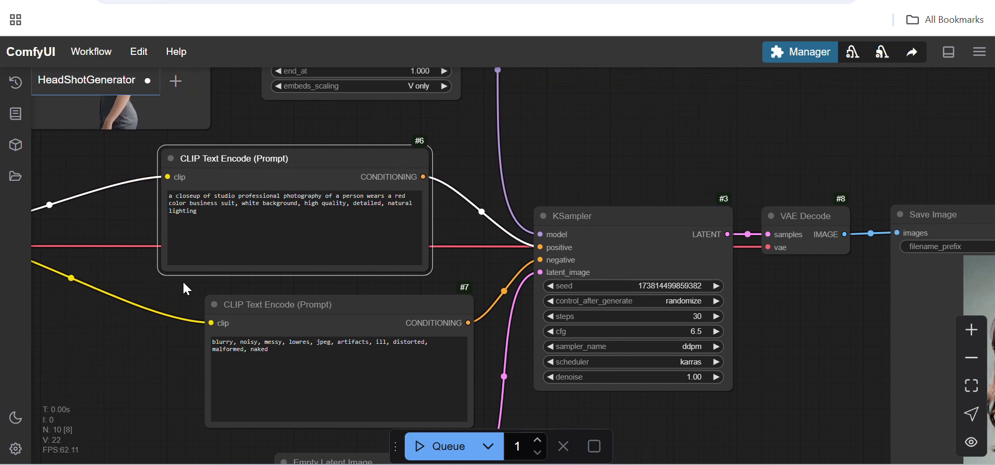
pyautogui.click(205, 202)
pyautogui.click(237, 204)
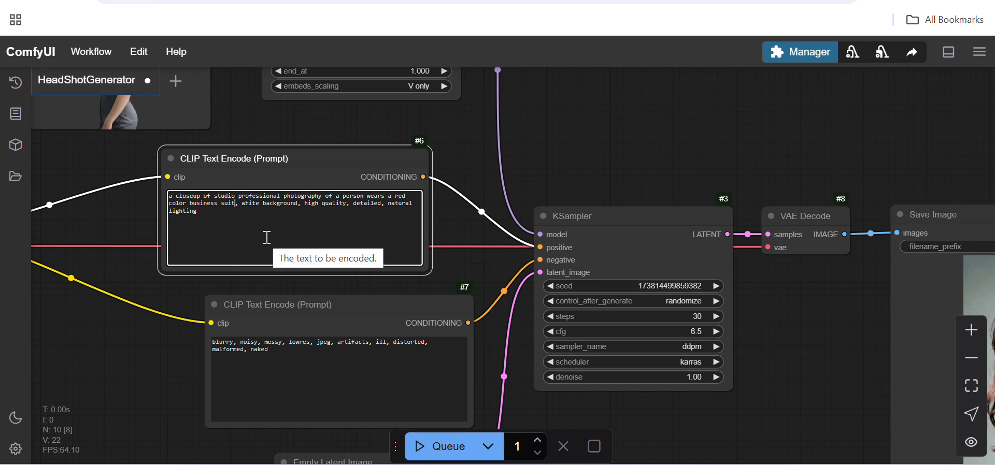
pyautogui.press('BackSpace')
pyautogui.press('BackSpace')
pyautogui.press('BackSpace')
pyautogui.press('BackSpace')
pyautogui.press('BackSpace')
pyautogui.press('BackSpace')
pyautogui.press('BackSpace')
pyautogui.press('BackSpace')
pyautogui.press('BackSpace')
pyautogui.press('BackSpace')
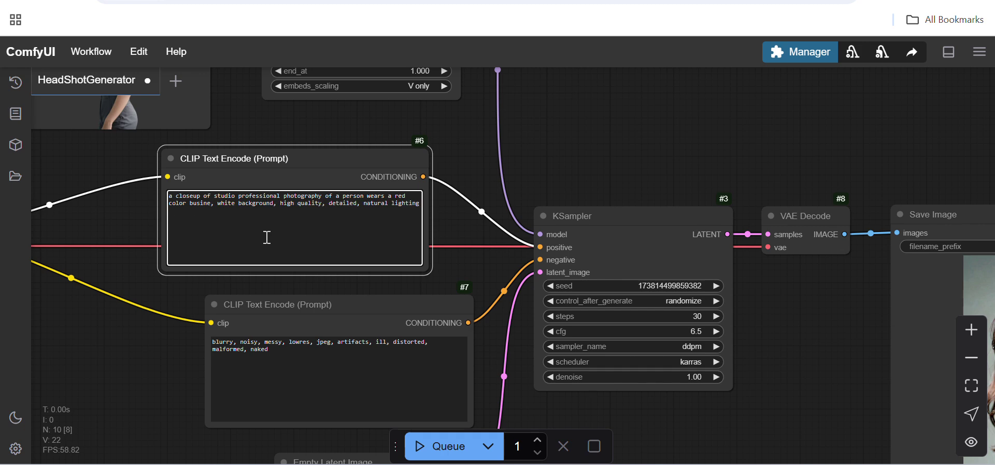
pyautogui.press('BackSpace')
pyautogui.press('BackSpace')
pyautogui.press('BackSpace')
pyautogui.press('BackSpace')
pyautogui.press('BackSpace')
pyautogui.press('BackSpace')
pyautogui.press('BackSpace')
pyautogui.press('BackSpace')
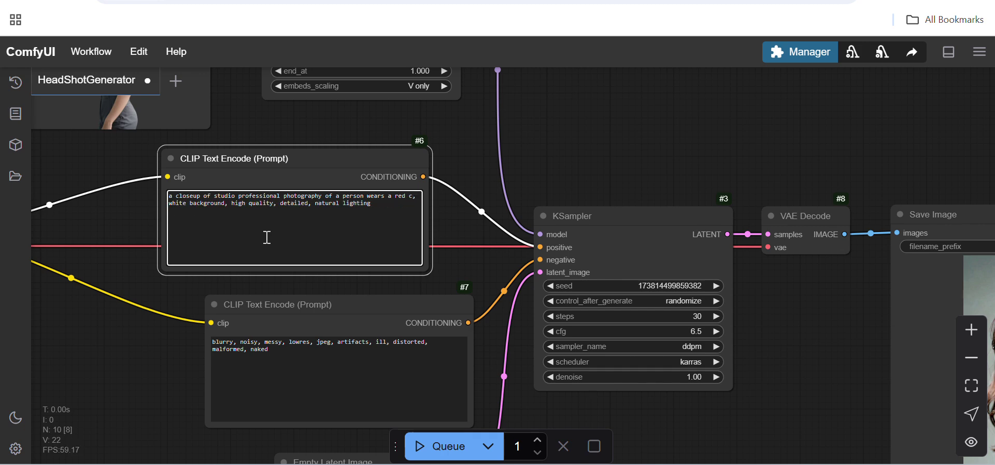
pyautogui.press('BackSpace')
pyautogui.press('BackSpace')
pyautogui.press('BackSpace')
pyautogui.write('blue jeans and ')
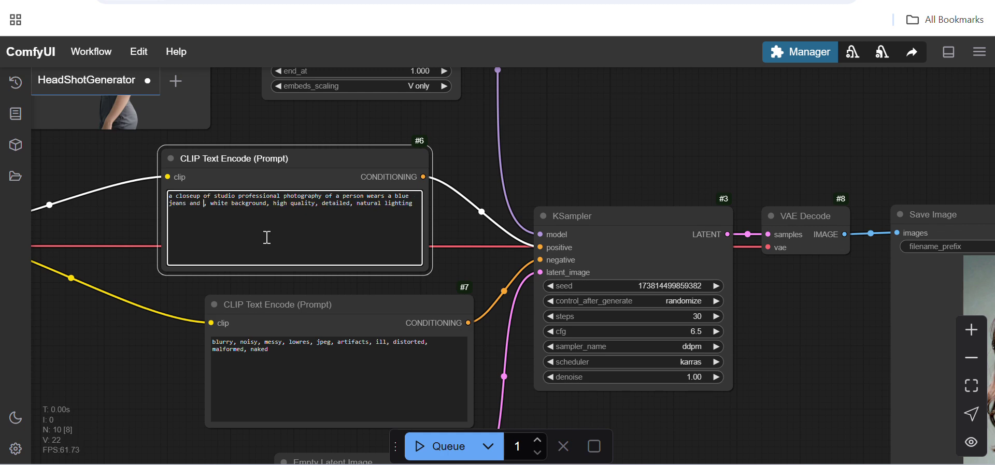
pyautogui.write('pink ')
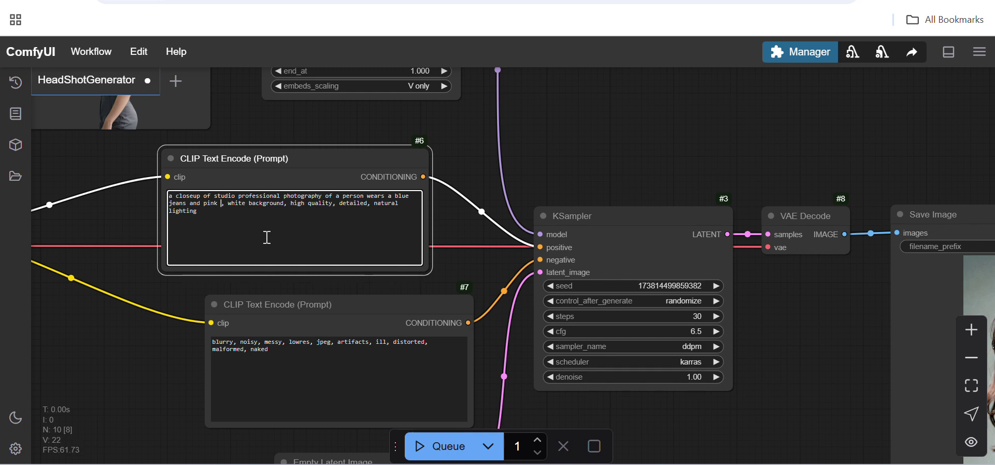
pyautogui.write('top busi')
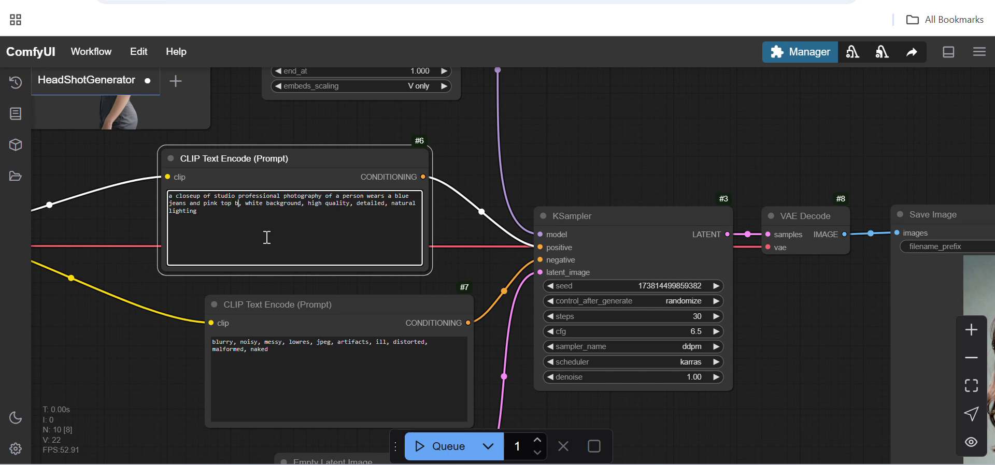
pyautogui.press('BackSpace')
pyautogui.press('BackSpace')
pyautogui.press('BackSpace')
pyautogui.press('BackSpace')
pyautogui.press('BackSpace')
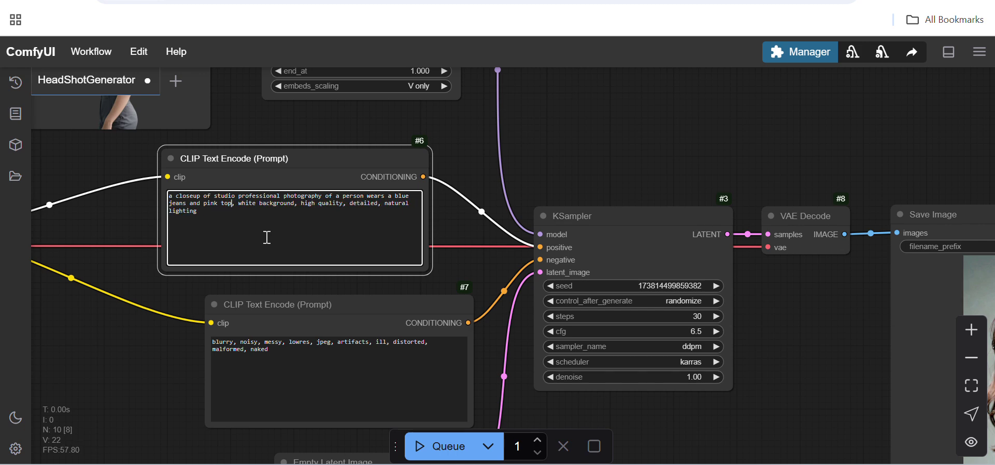
# Generate an image from the blue jeans and pink top prompt and inspect it in the Save Image node.
pyautogui.click(442, 456)
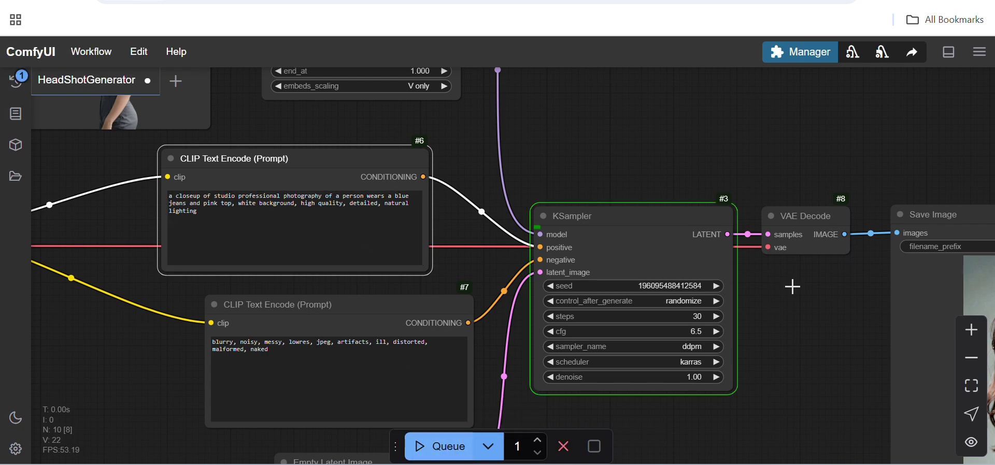
pyautogui.moveTo(842, 301); pyautogui.dragTo(383, 188)
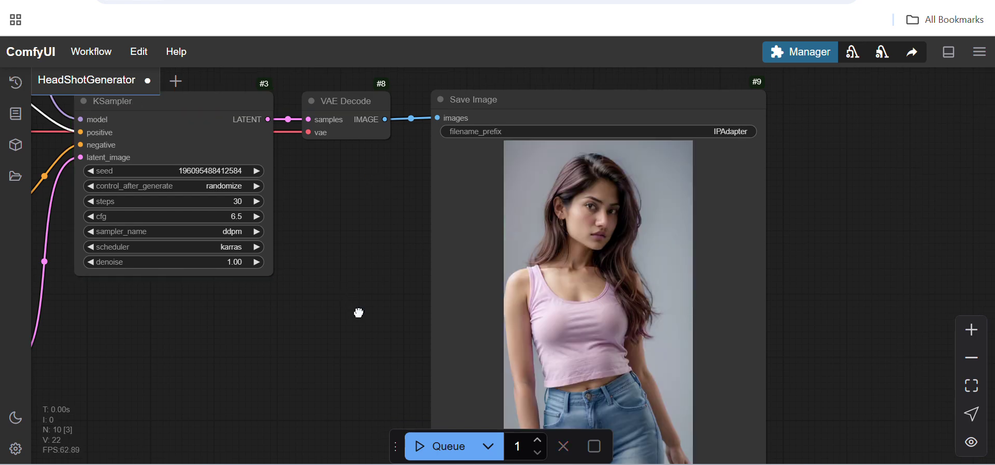
pyautogui.moveTo(359, 313); pyautogui.dragTo(395, 264)
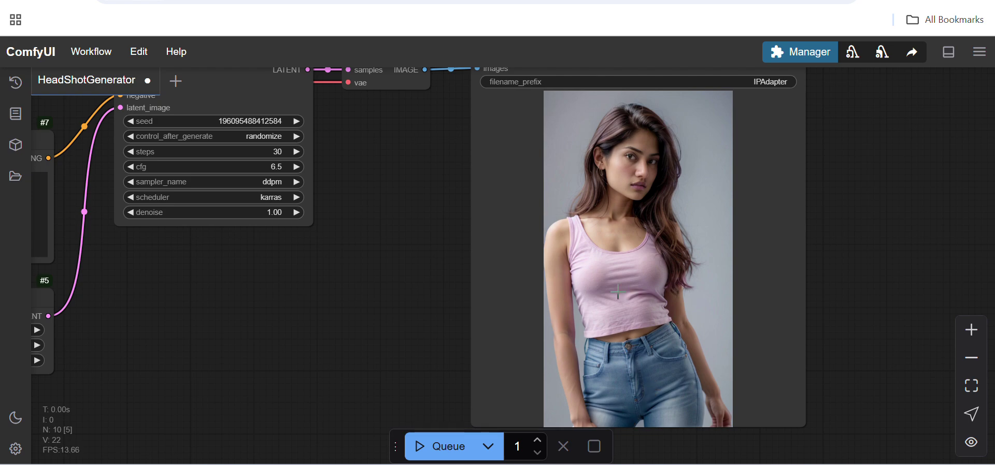
# Review the negative prompt's terms, including "malformed, naked", in the second CLIP Text Encode node.
pyautogui.moveTo(217, 346); pyautogui.dragTo(459, 372)
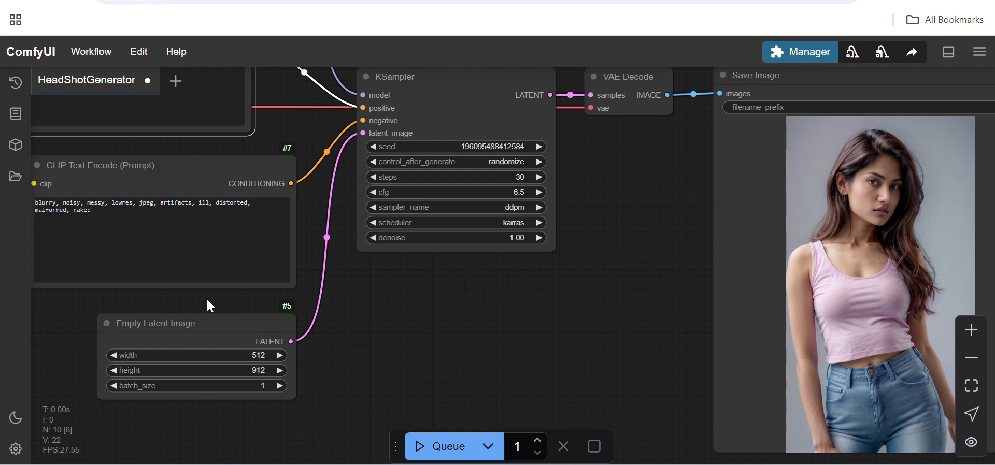
pyautogui.moveTo(392, 310); pyautogui.dragTo(533, 339)
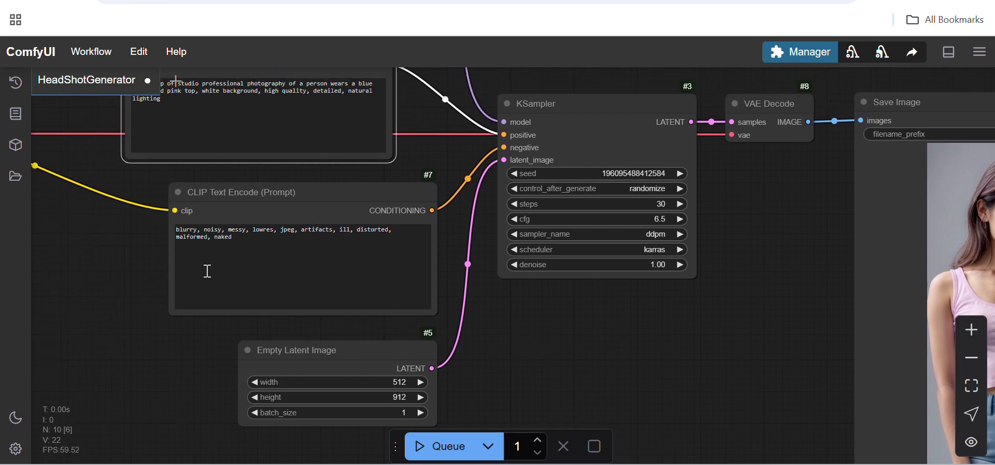
pyautogui.moveTo(113, 238); pyautogui.dragTo(136, 277)
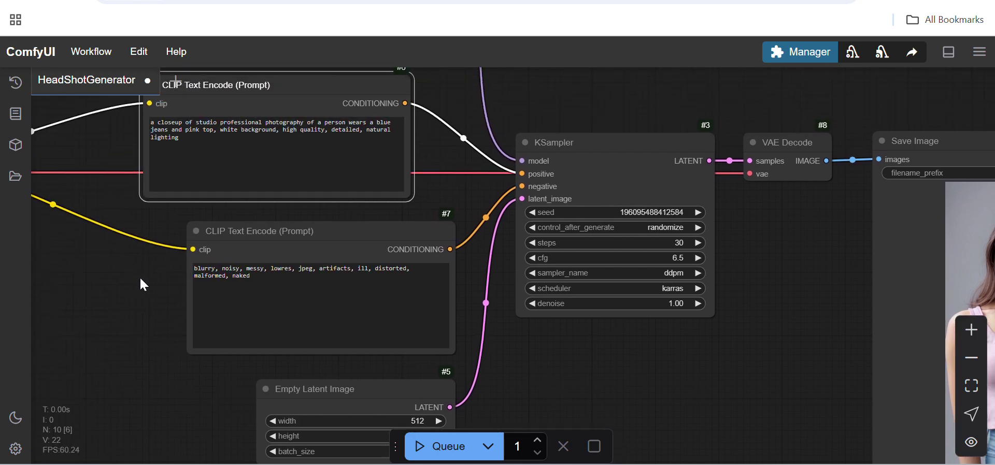
pyautogui.click(278, 286)
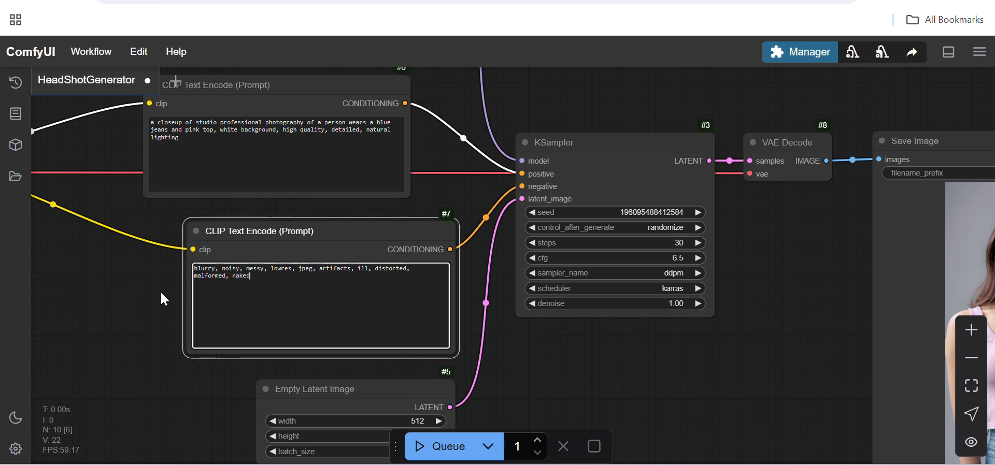
pyautogui.moveTo(134, 327); pyautogui.dragTo(118, 311)
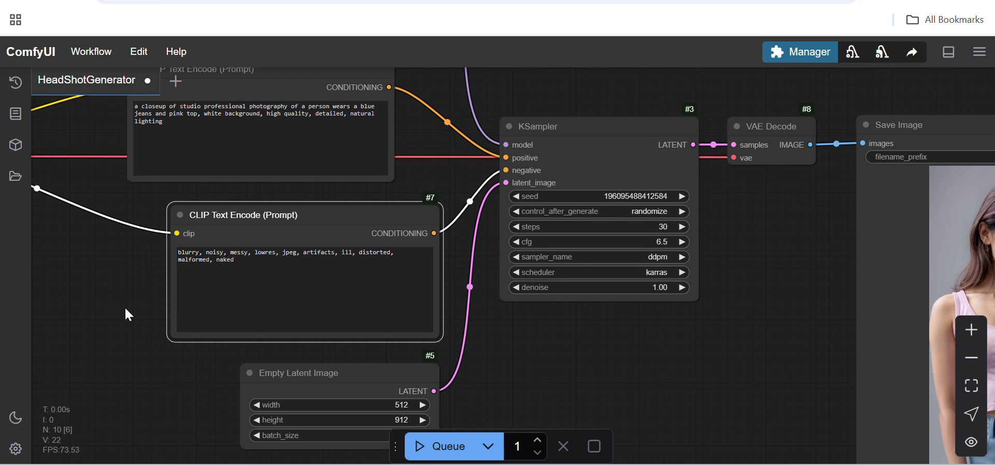
pyautogui.click(250, 272)
pyautogui.click(127, 282)
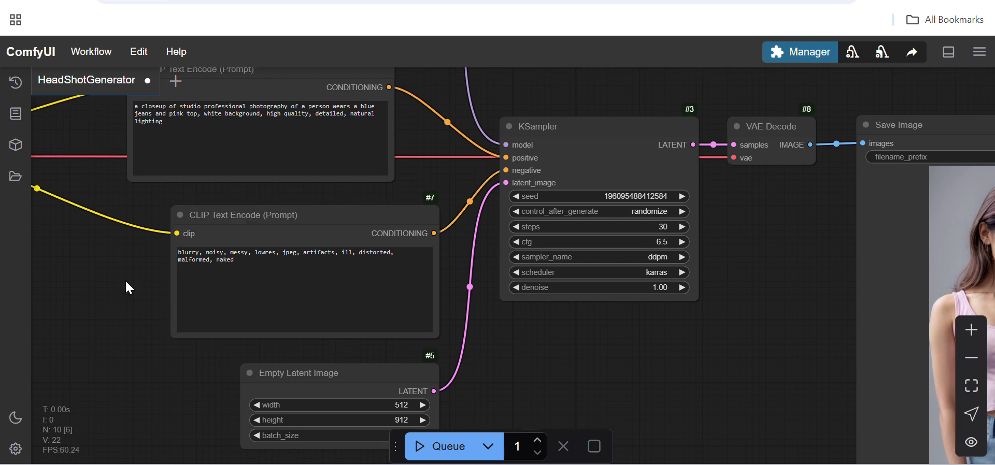
pyautogui.click(270, 260)
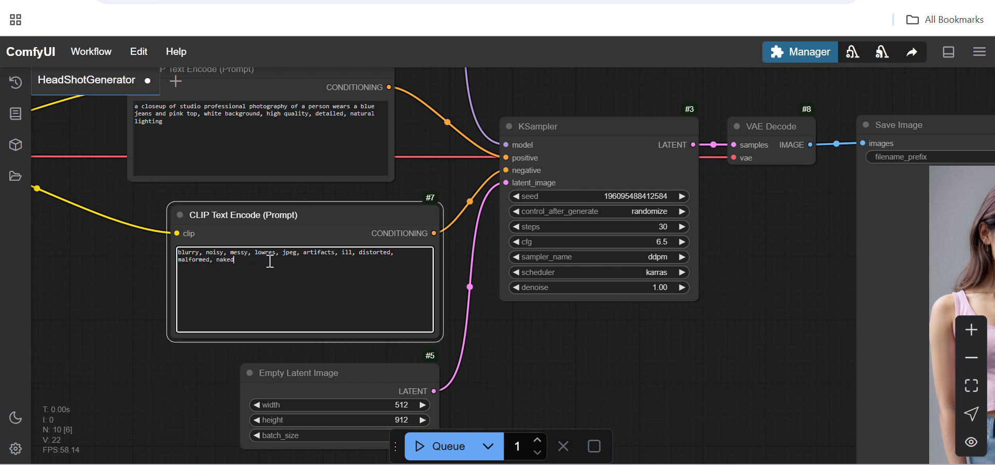
pyautogui.click(116, 269)
pyautogui.moveTo(84, 274); pyautogui.dragTo(94, 306)
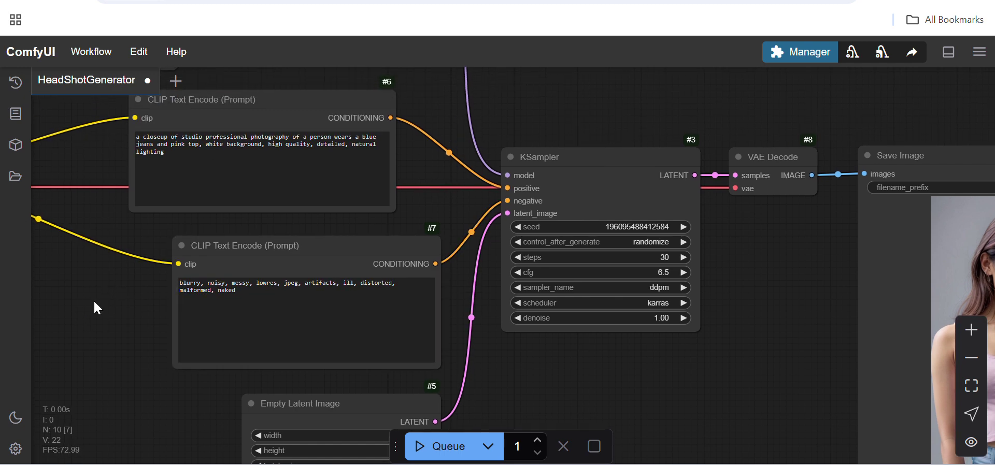
pyautogui.moveTo(252, 291); pyautogui.dragTo(155, 295)
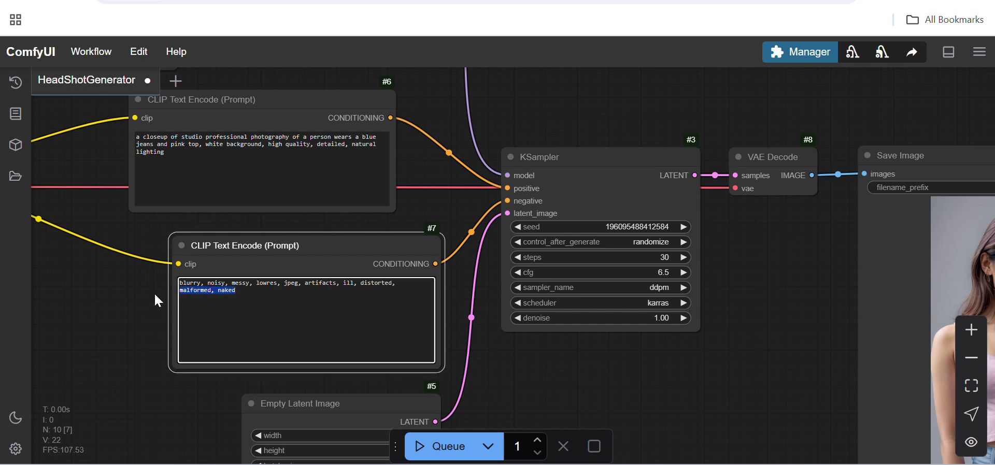
pyautogui.click(105, 318)
# Change the top's color from pink to yellow in the positive prompt.
pyautogui.click(224, 178)
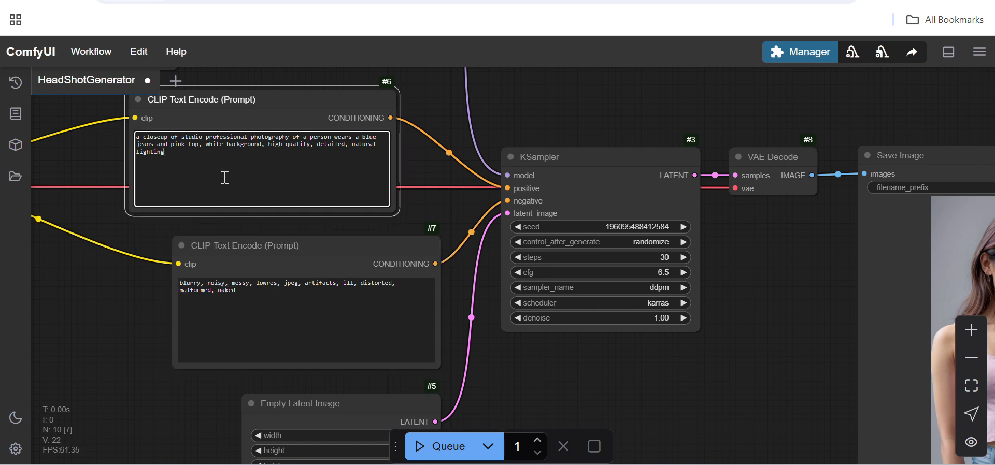
pyautogui.click(187, 145)
pyautogui.press('BackSpace')
pyautogui.press('BackSpace')
pyautogui.press('BackSpace')
pyautogui.press('BackSpace')
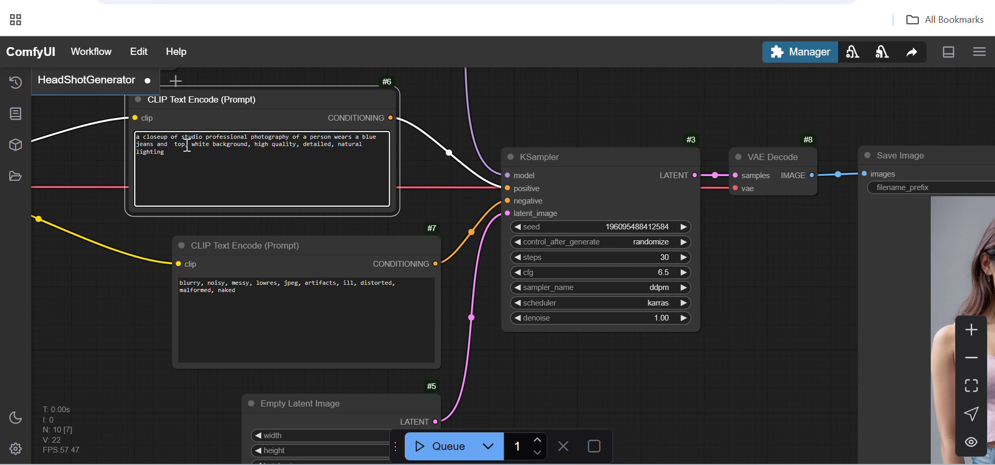
pyautogui.write('yellow')
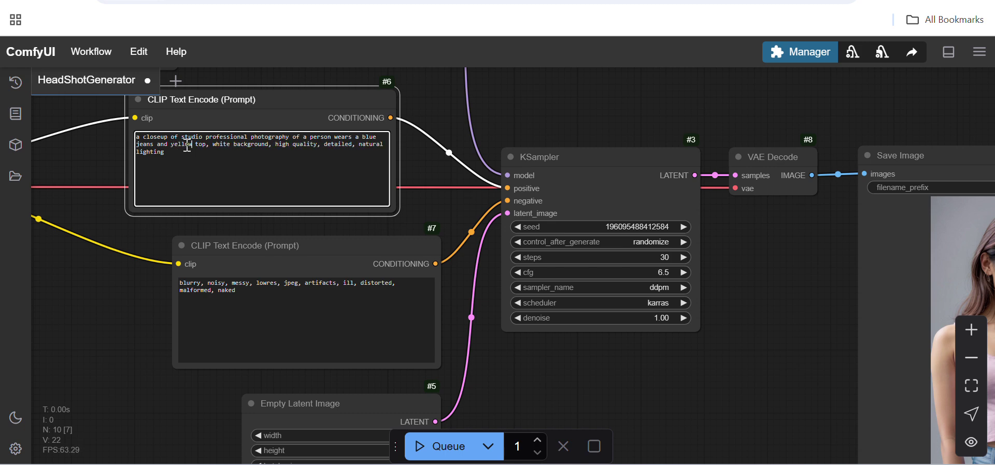
# Generate an image from the yellow top prompt and inspect it in the Save Image node.
pyautogui.click(441, 455)
pyautogui.click(441, 451)
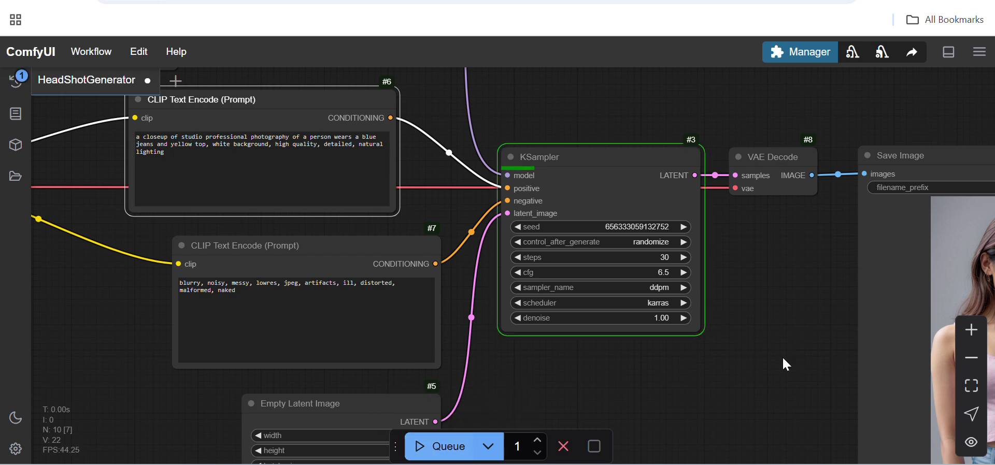
pyautogui.moveTo(806, 365); pyautogui.dragTo(481, 240)
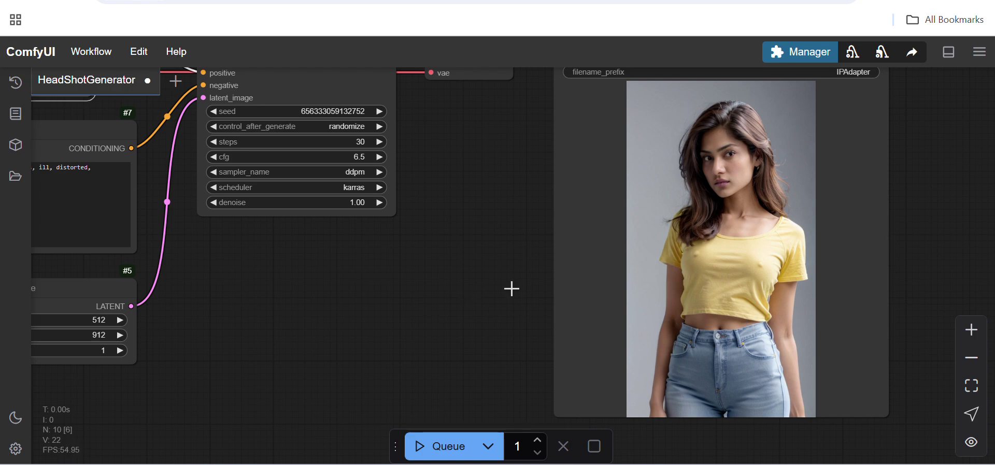
# Review the workflow's prompts, KSampler settings and generated image, tracing the connections back to the Load Checkpoint node.
pyautogui.moveTo(94, 287); pyautogui.dragTo(415, 291)
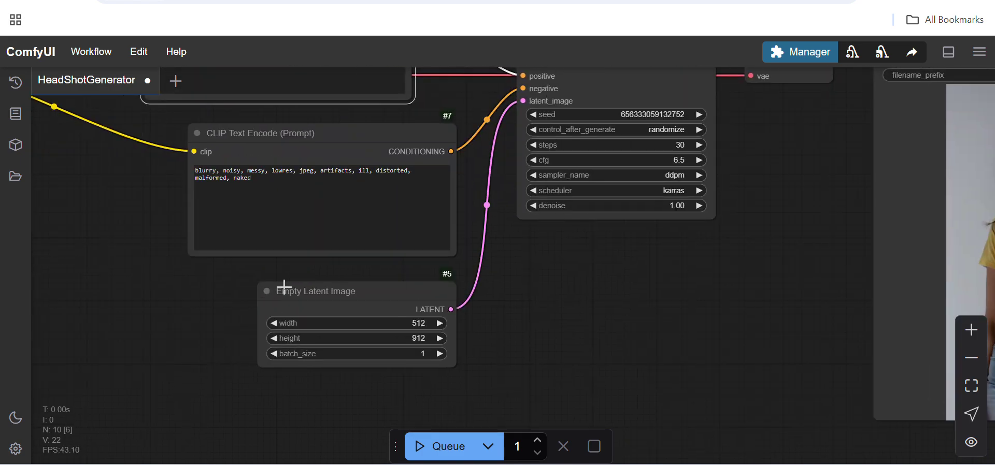
pyautogui.moveTo(111, 284); pyautogui.dragTo(437, 414)
pyautogui.moveTo(222, 315); pyautogui.dragTo(300, 413)
pyautogui.moveTo(253, 139); pyautogui.dragTo(116, 231)
pyautogui.moveTo(807, 221); pyautogui.dragTo(604, 167)
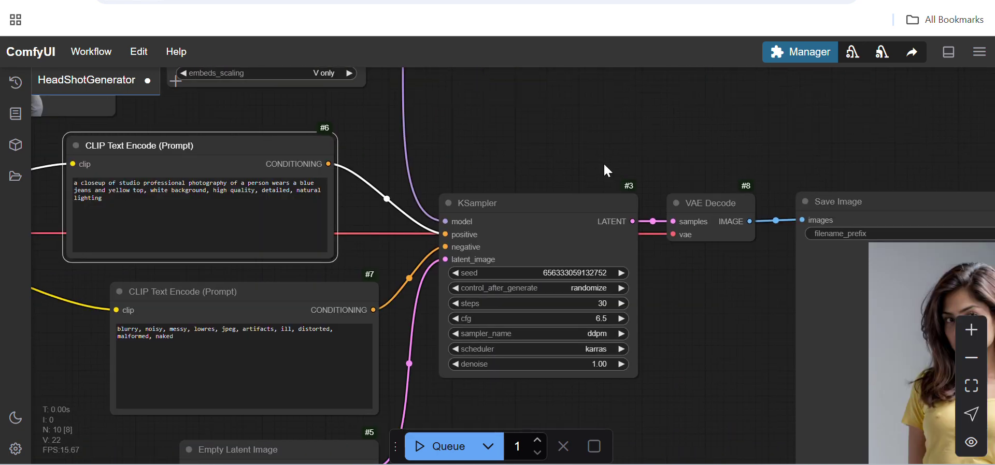
pyautogui.moveTo(782, 364); pyautogui.dragTo(537, 195)
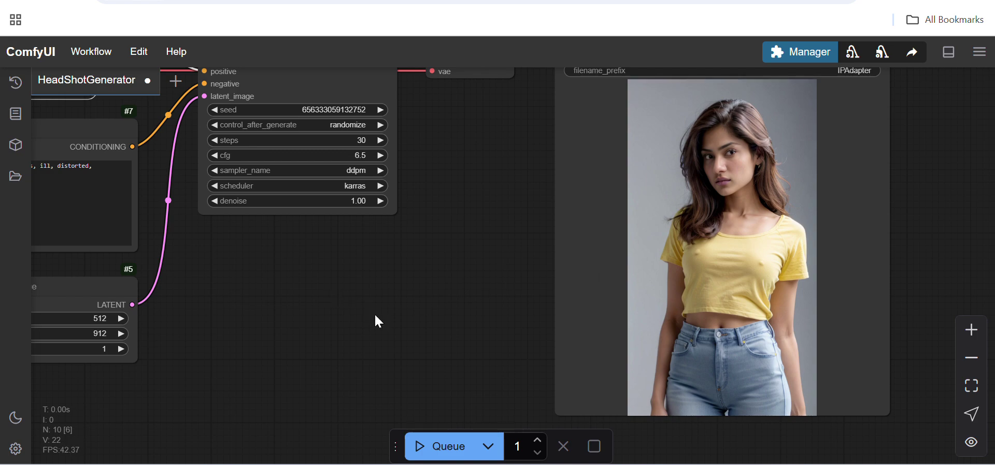
pyautogui.moveTo(278, 280); pyautogui.dragTo(391, 336)
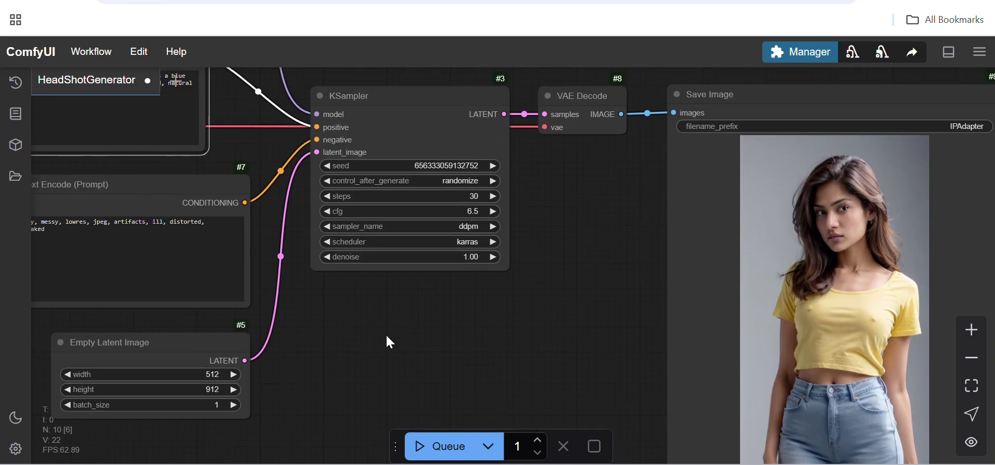
pyautogui.moveTo(310, 297)
pyautogui.mouseDown()
pyautogui.moveTo(420, 324)
pyautogui.moveTo(291, 279)
pyautogui.moveTo(322, 291)
pyautogui.mouseUp()
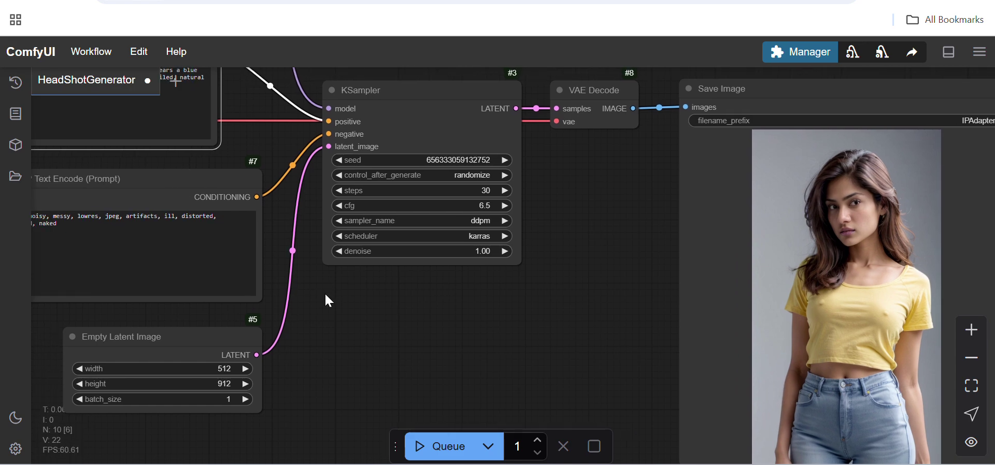
pyautogui.moveTo(351, 318); pyautogui.dragTo(566, 331)
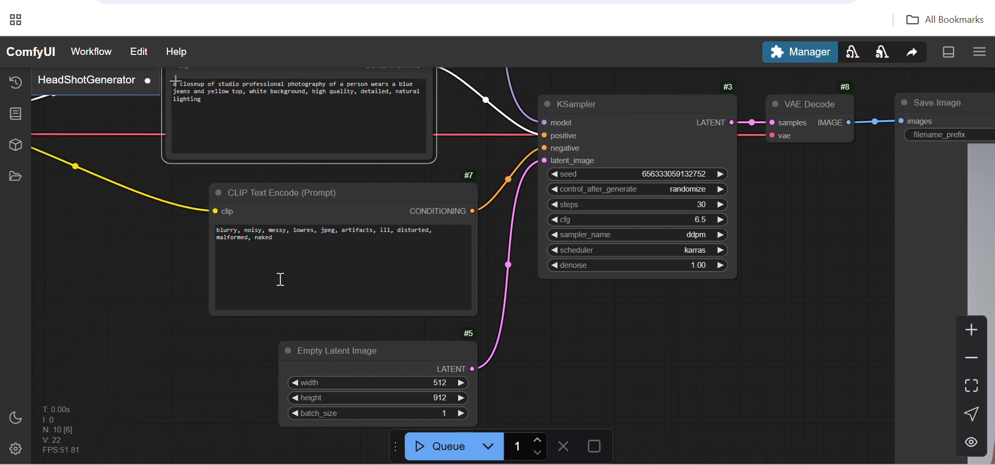
pyautogui.moveTo(109, 251); pyautogui.dragTo(365, 300)
pyautogui.moveTo(90, 279); pyautogui.dragTo(251, 337)
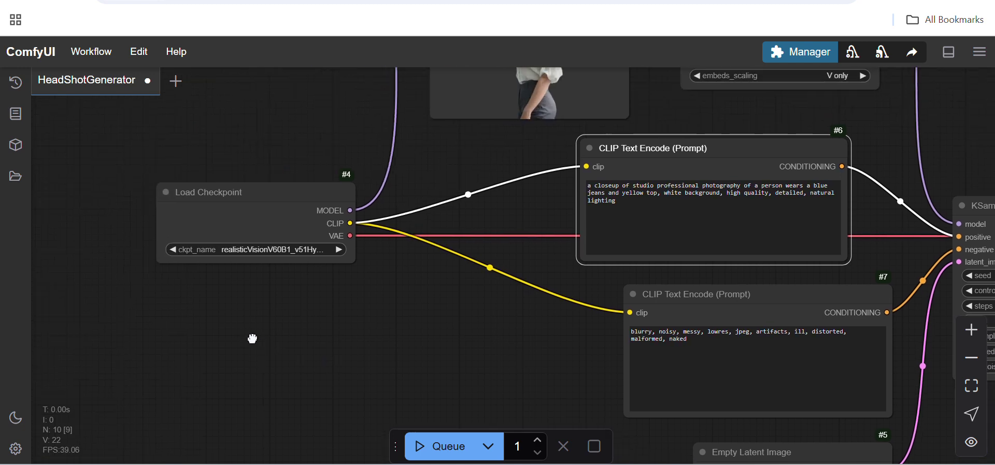
pyautogui.moveTo(132, 255); pyautogui.dragTo(113, 318)
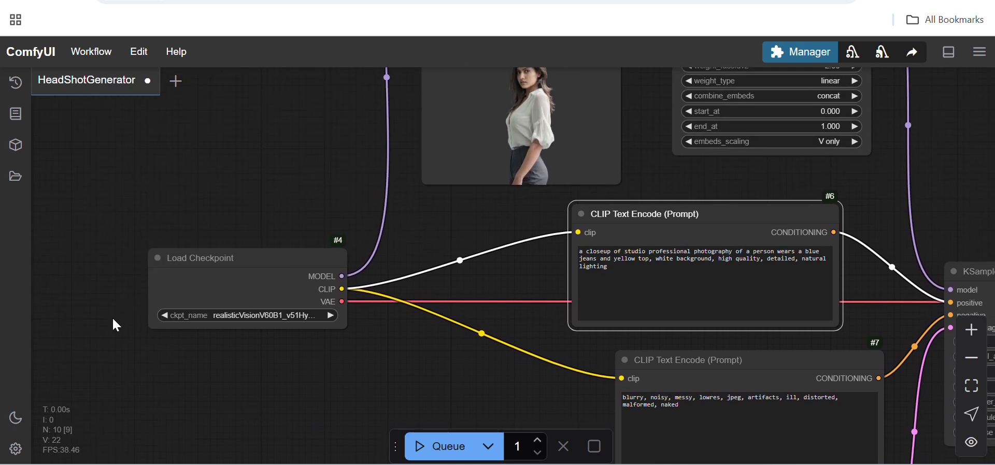
pyautogui.moveTo(287, 394); pyautogui.dragTo(222, 351)
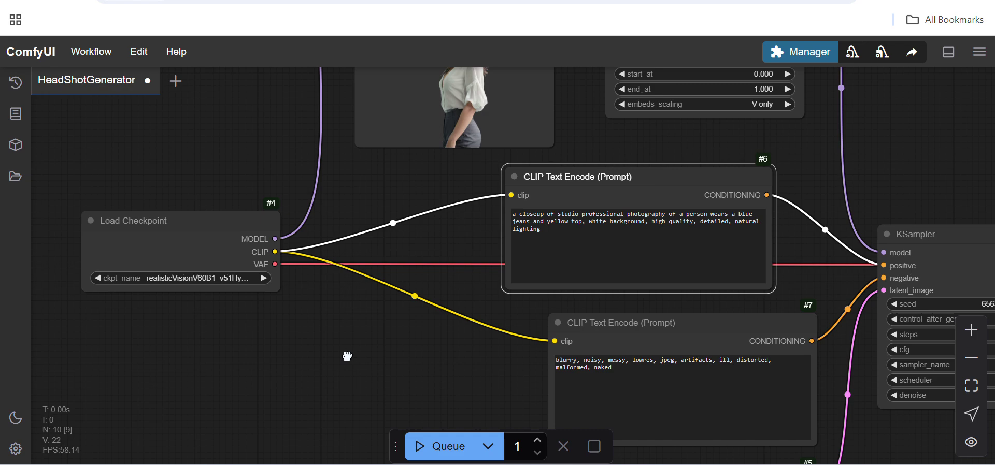
pyautogui.moveTo(346, 354); pyautogui.dragTo(250, 331)
pyautogui.scroll(-8, 247, 326)
pyautogui.scroll(4, 248, 326)
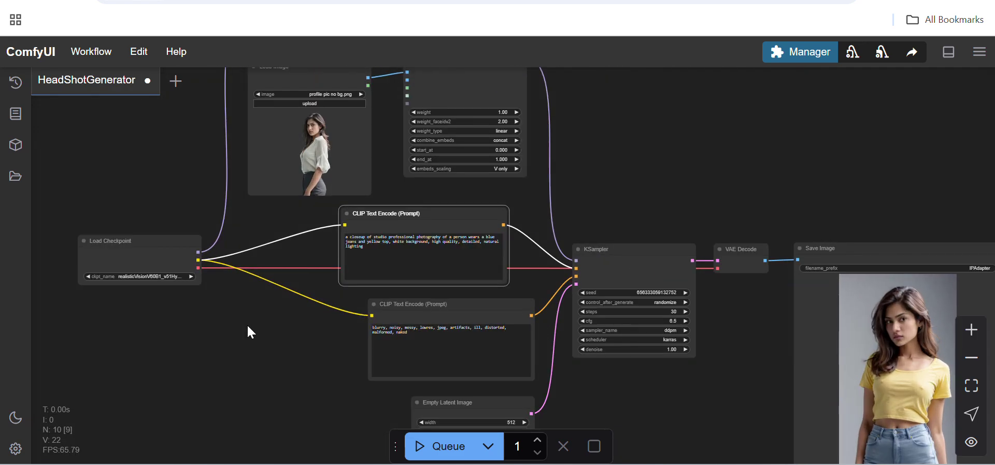
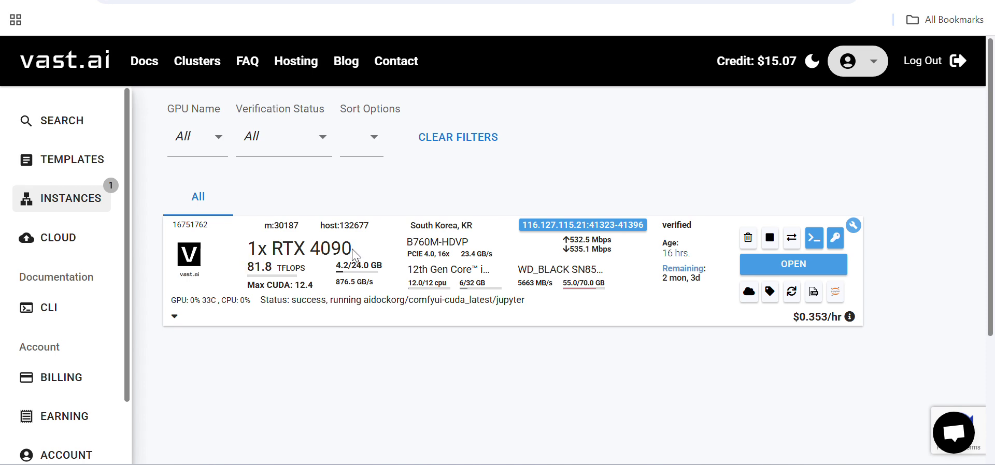
# Switch to vast.ai and check the rented 1x RTX 4090 instance's GPU and hourly price.
pyautogui.moveTo(347, 249); pyautogui.dragTo(254, 253)
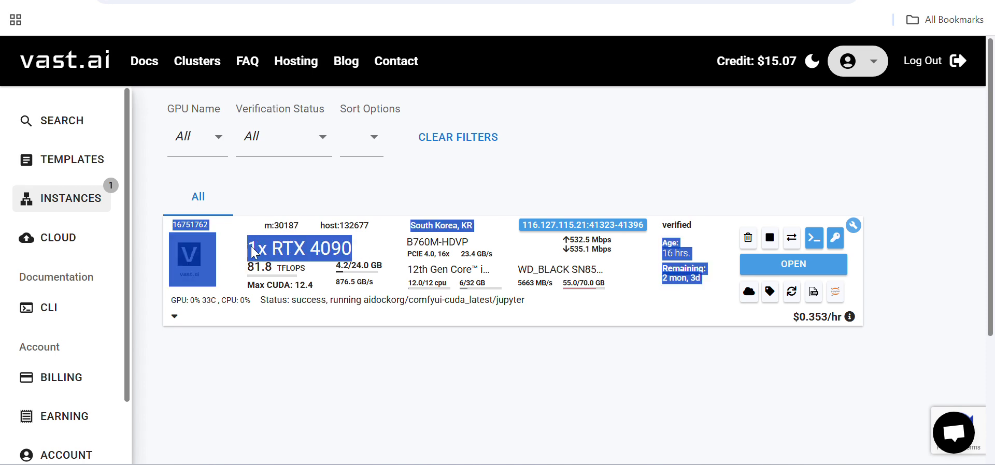
pyautogui.click(325, 249)
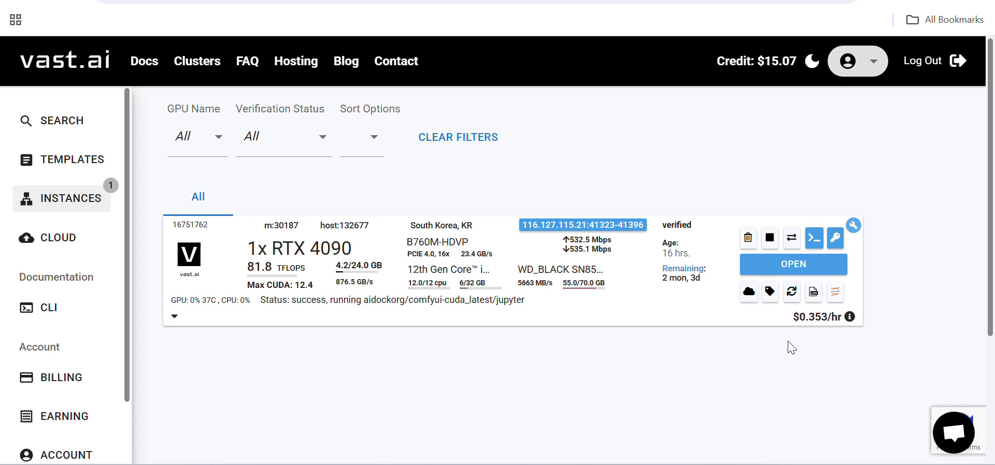
pyautogui.moveTo(811, 317)
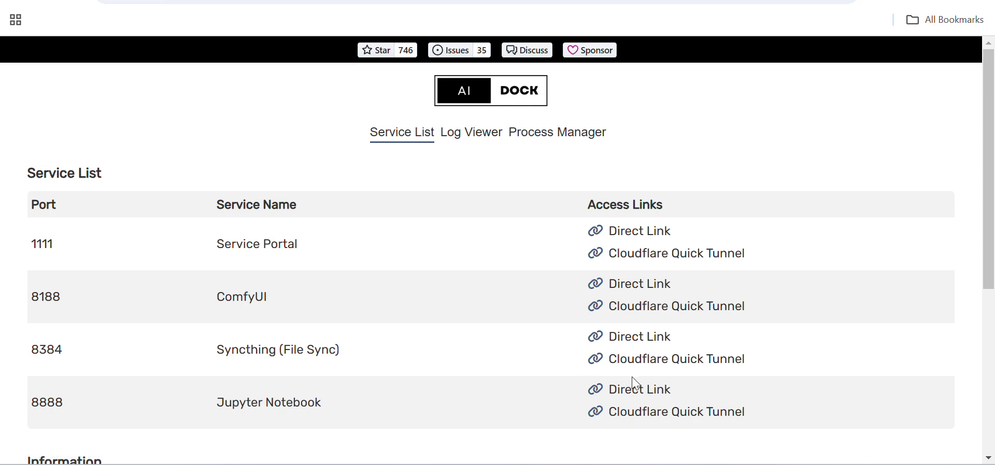
# Switch to the Jupyter file browser, look inside the workspace's ComfyUI folder, and return to the workspace folder.
pyautogui.click(311, 1)
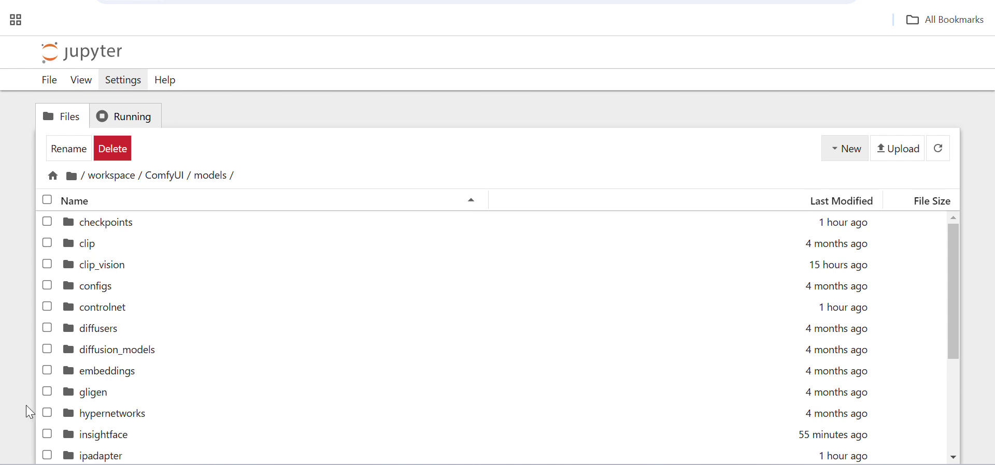
pyautogui.click(125, 180)
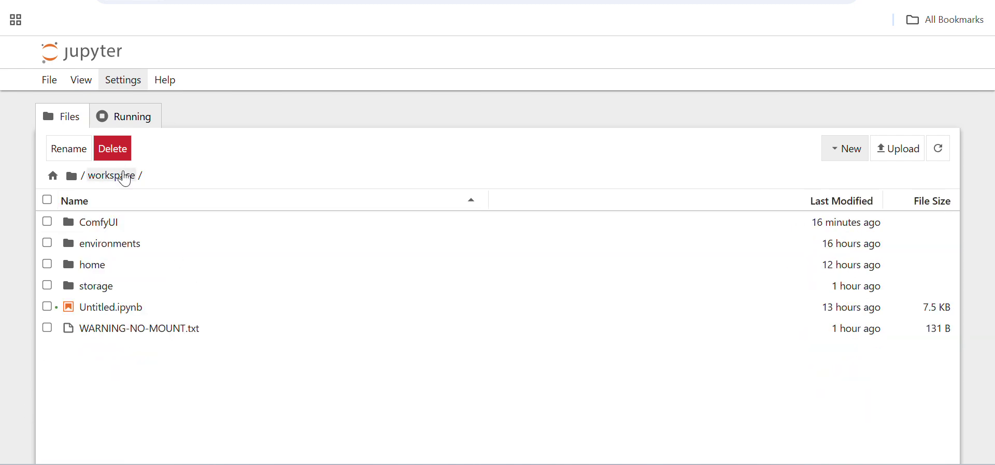
pyautogui.click(110, 230)
pyautogui.doubleClick(110, 230)
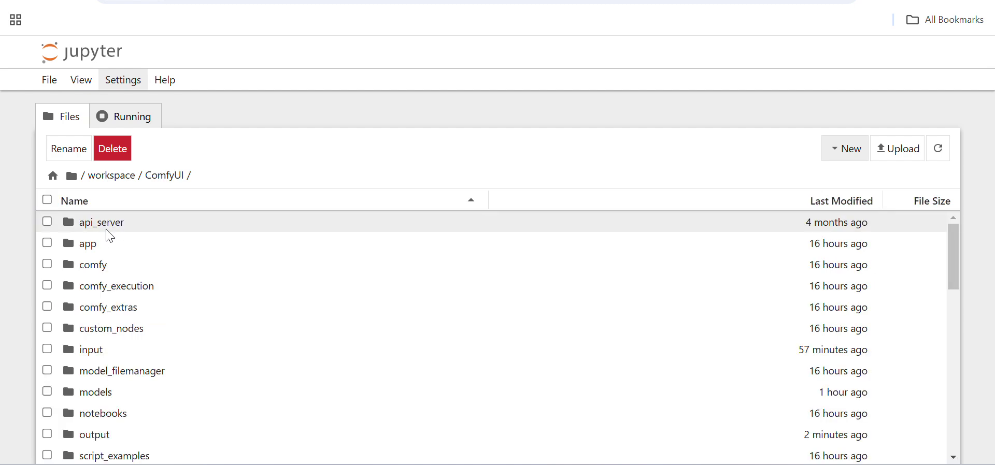
pyautogui.click(128, 181)
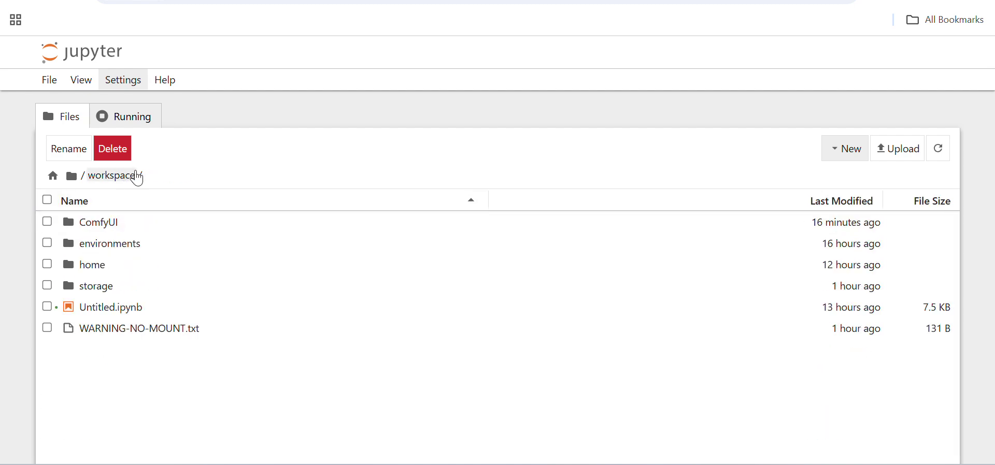
# Review the Hugging Face model download code in the Untitled notebook and return to the workspace file list.
pyautogui.click(373, 2)
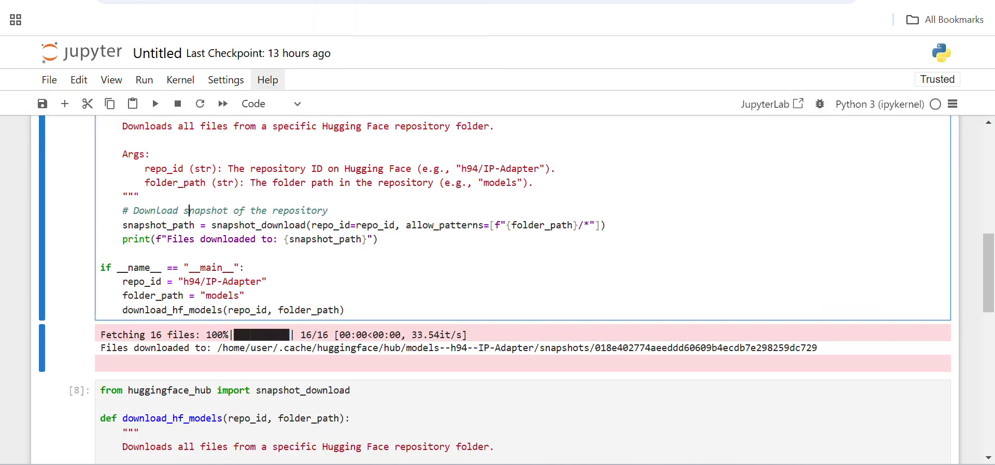
pyautogui.scroll(4, 260, 254)
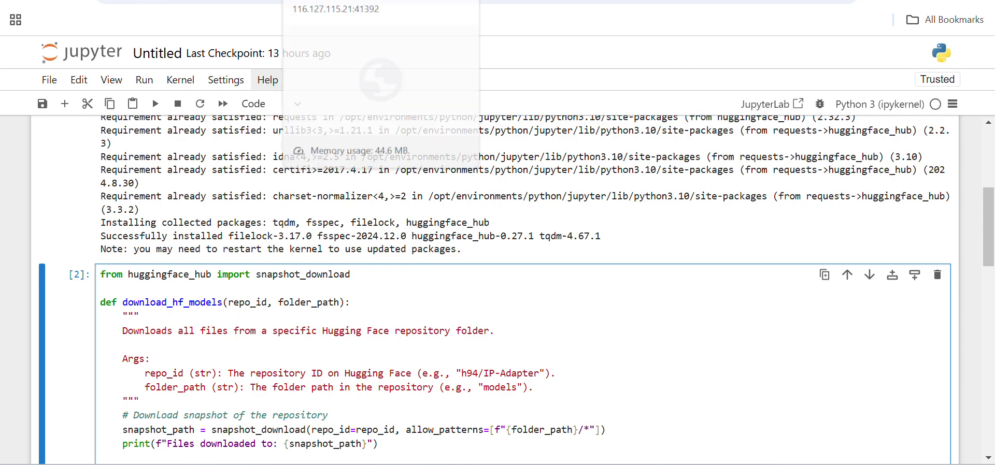
pyautogui.click(394, 1)
pyautogui.click(311, 1)
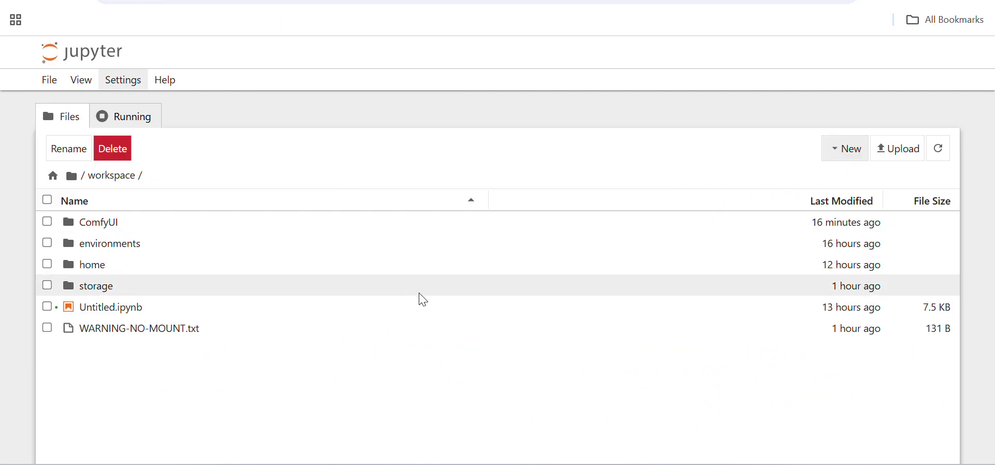
# Switch to the Form1 link generator and reposition its window over the Jupyter file list.
pyautogui.moveTo(585, 464)
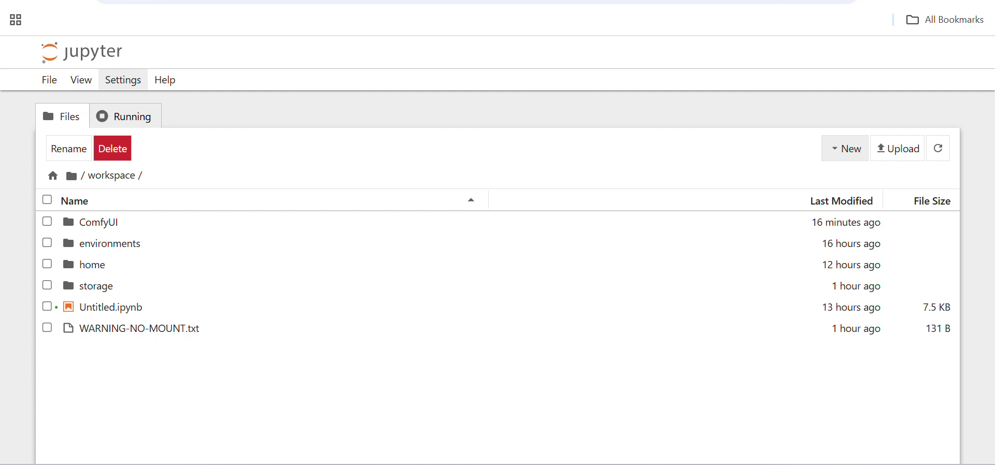
pyautogui.click(585, 409)
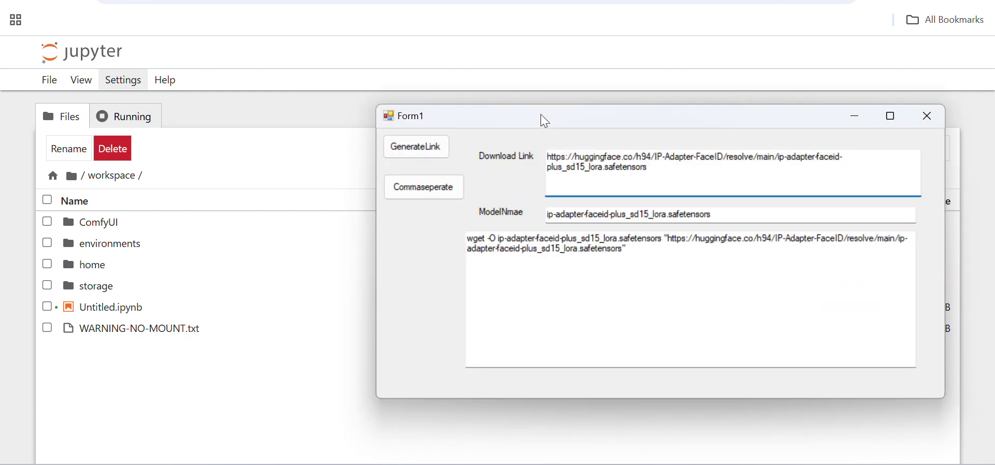
pyautogui.moveTo(534, 124); pyautogui.dragTo(450, 129)
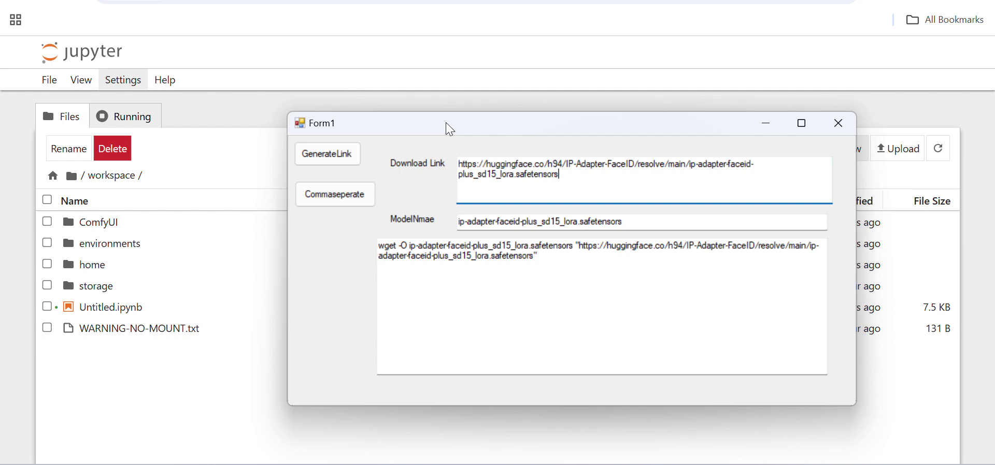
pyautogui.moveTo(429, 130); pyautogui.dragTo(413, 118)
pyautogui.click(385, 236)
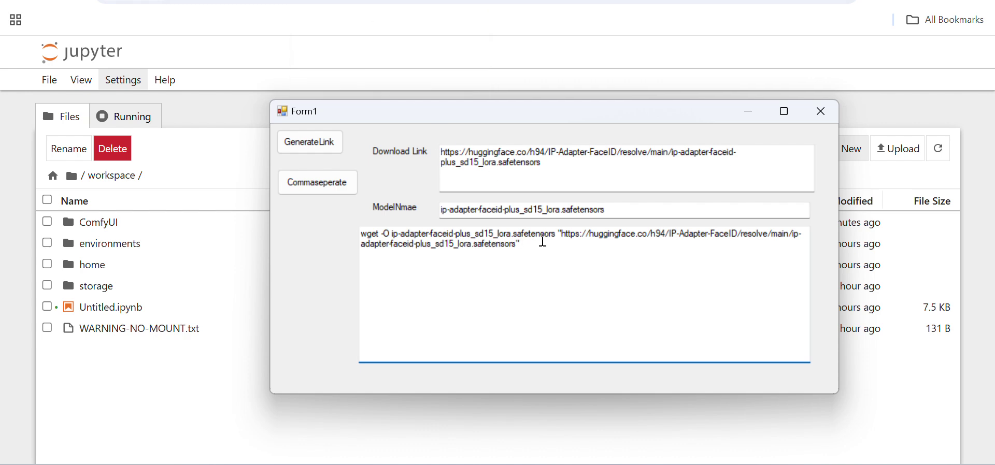
# Examine Form1's download link, model name and wget command, highlighting the output file name ip-adapter-faceid-plus_sd15_lora.safetensors in the command.
pyautogui.click(542, 164)
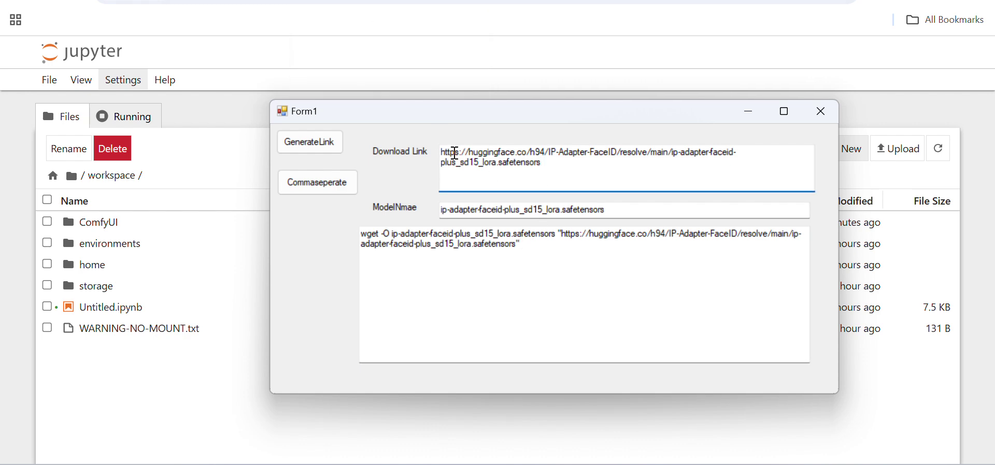
pyautogui.click(482, 210)
pyautogui.click(534, 245)
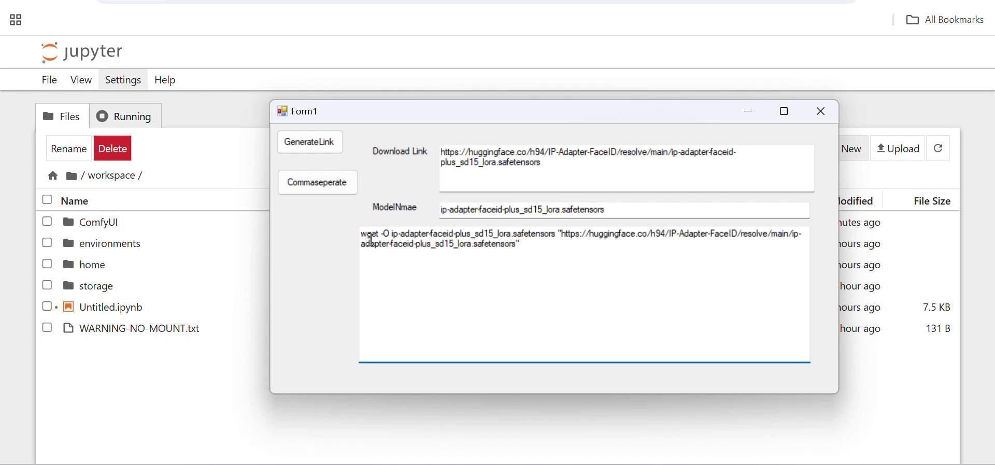
pyautogui.moveTo(396, 234); pyautogui.dragTo(557, 238)
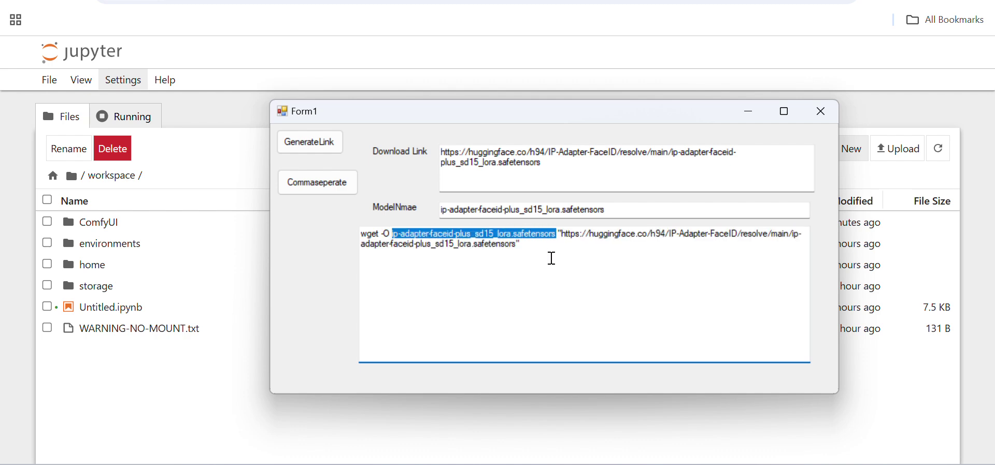
pyautogui.click(523, 250)
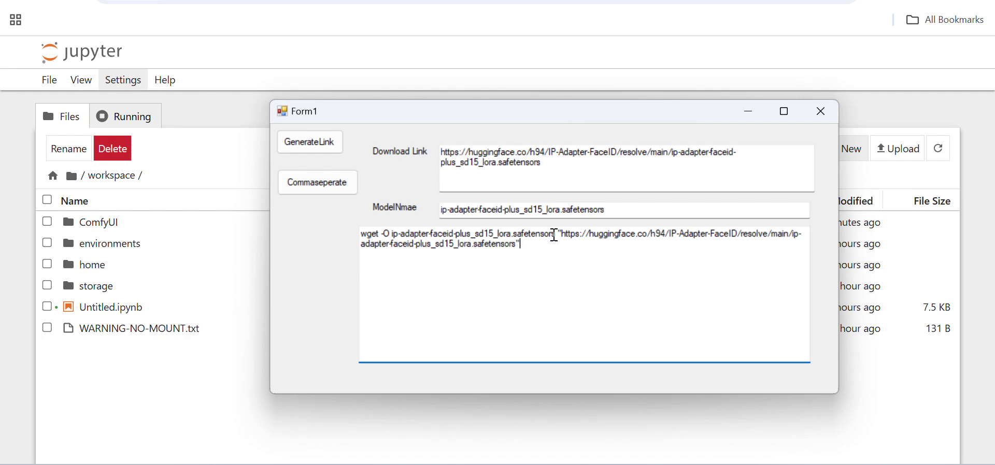
pyautogui.moveTo(555, 234); pyautogui.dragTo(394, 237)
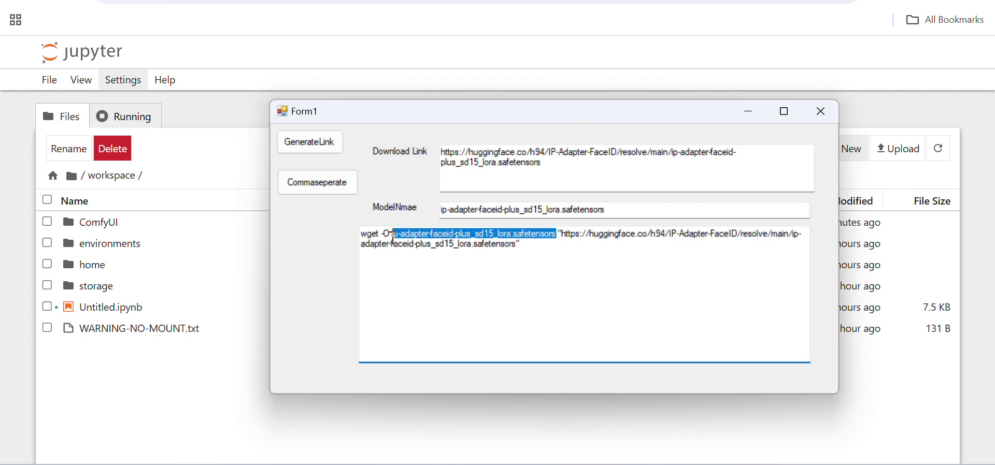
pyautogui.click(525, 250)
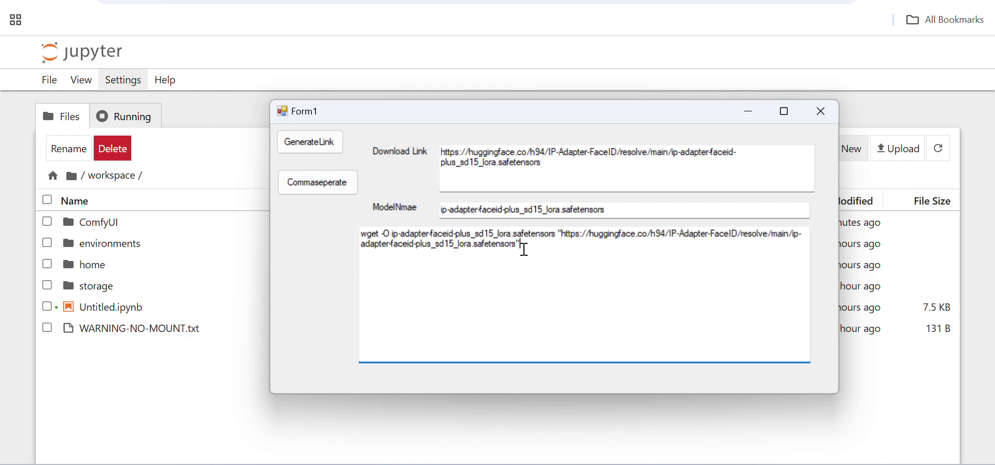
# Compare the Download Link and ModelNmae entries with the wget command generated from them in Form1.
pyautogui.click(620, 208)
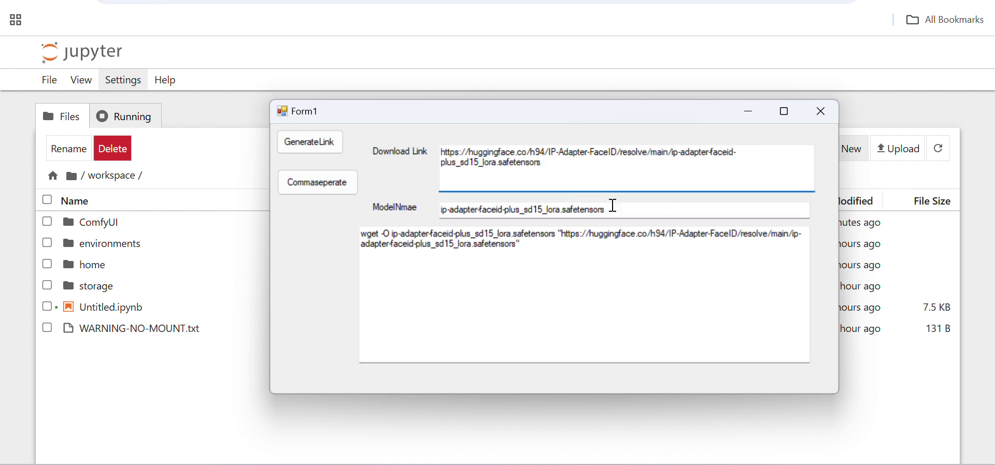
pyautogui.click(555, 170)
pyautogui.click(535, 249)
pyautogui.click(567, 162)
pyautogui.click(520, 213)
pyautogui.click(525, 249)
pyautogui.moveTo(320, 121); pyautogui.dragTo(298, 107)
pyautogui.moveTo(367, 108)
pyautogui.mouseDown()
pyautogui.moveTo(360, 124)
pyautogui.moveTo(364, 115)
pyautogui.mouseUp()
pyautogui.click(559, 165)
pyautogui.click(597, 201)
pyautogui.click(546, 170)
pyautogui.click(537, 251)
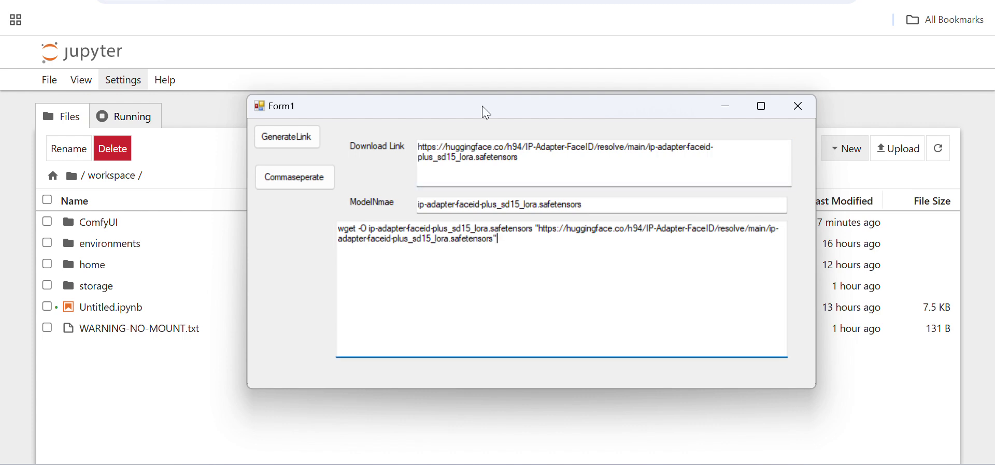
pyautogui.moveTo(468, 106); pyautogui.dragTo(509, 89)
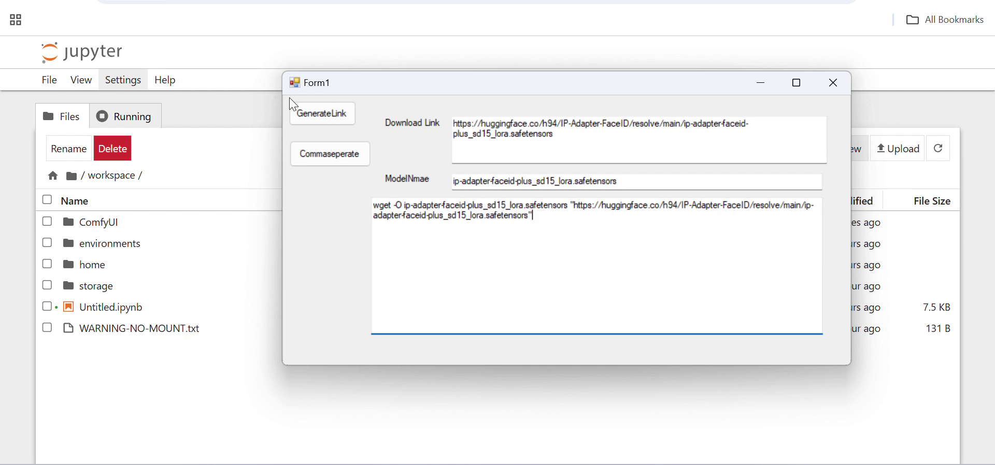
pyautogui.click(601, 136)
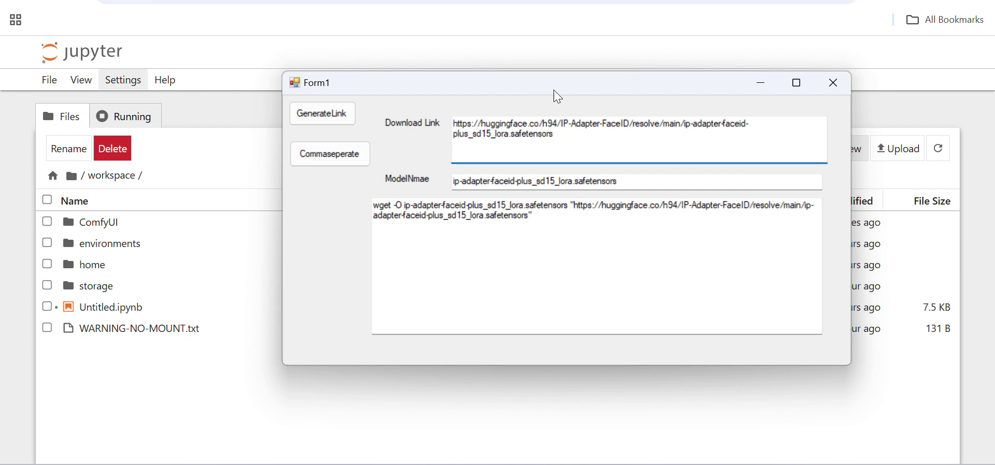
pyautogui.moveTo(523, 94); pyautogui.dragTo(537, 97)
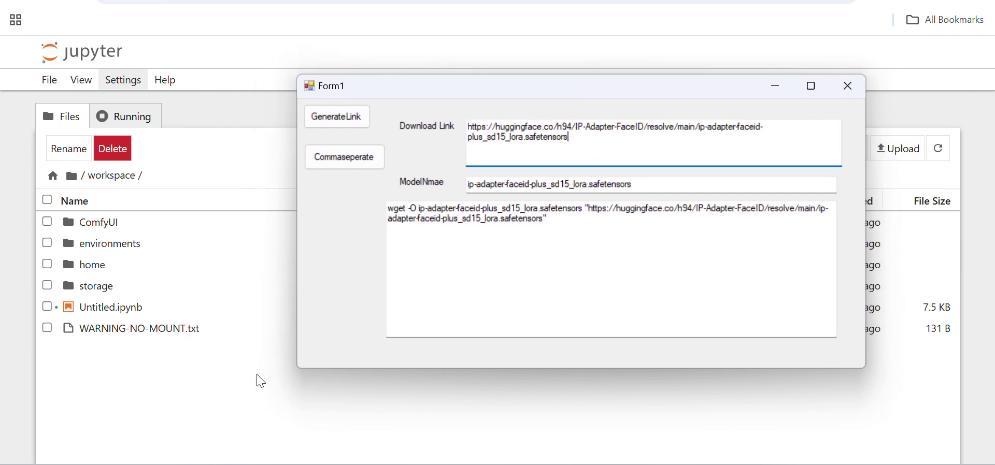
# Switch back to ComfyUI and look over the HeadShotGenerator workflow from the Load Checkpoint node to the Save Image node.
pyautogui.click(240, 379)
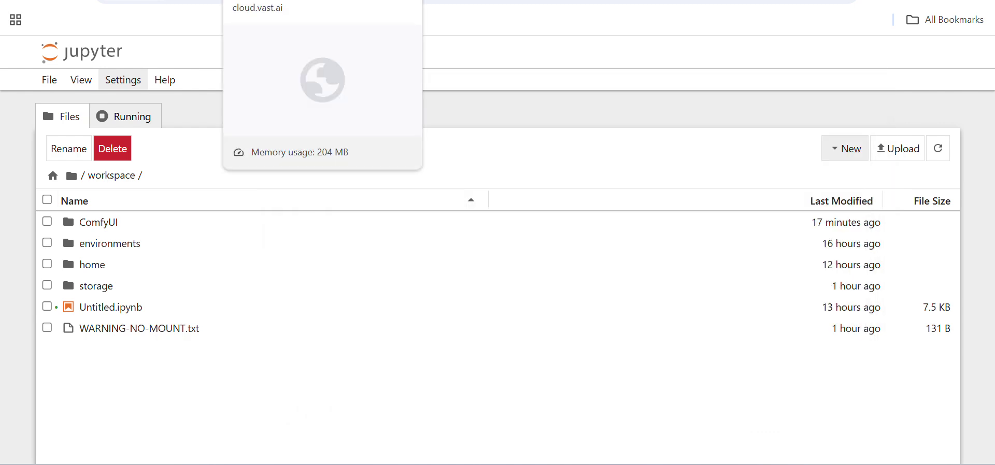
pyautogui.click(291, 0)
pyautogui.click(415, 0)
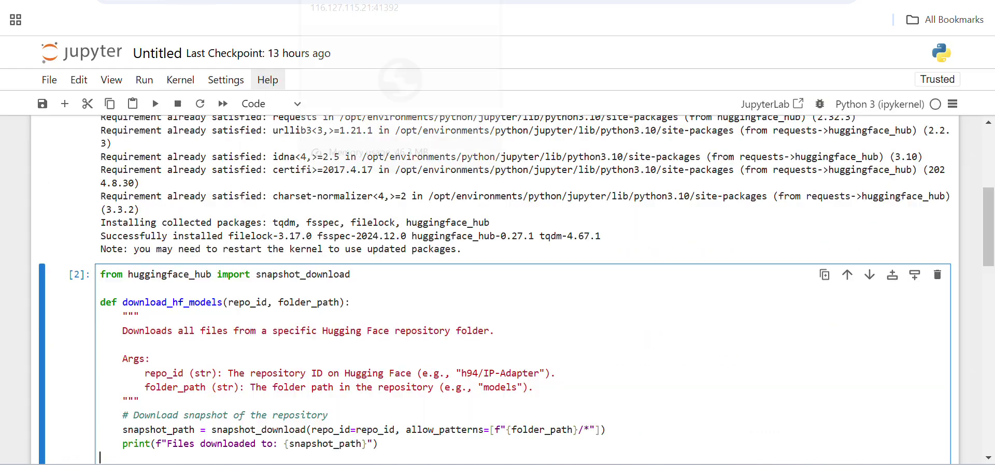
pyautogui.click(430, 0)
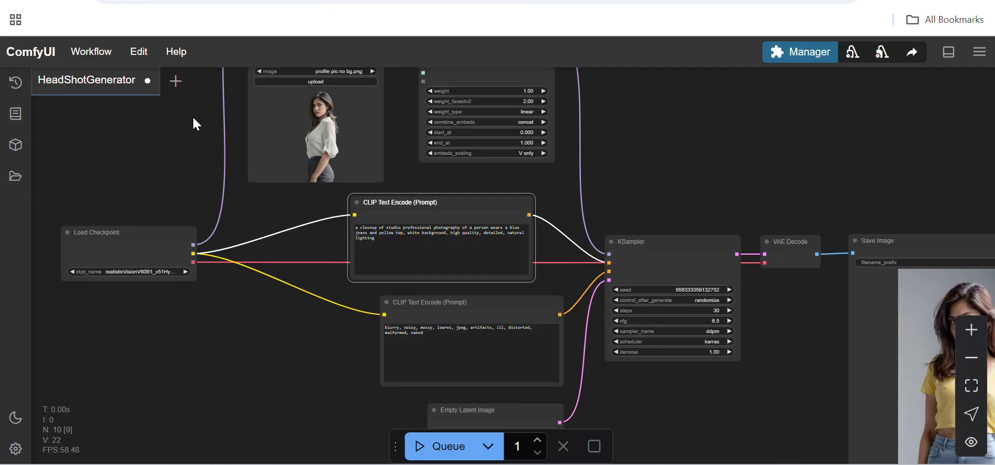
pyautogui.moveTo(154, 178); pyautogui.dragTo(152, 220)
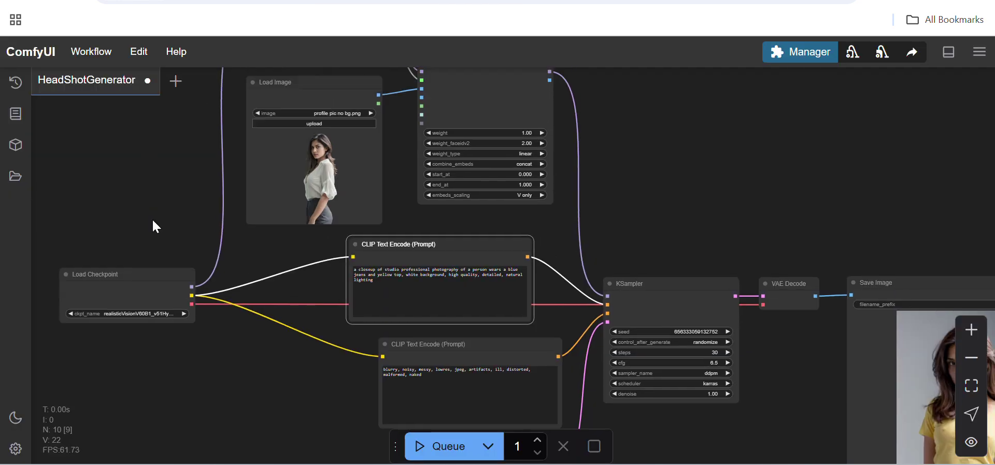
pyautogui.scroll(-5, 153, 220)
pyautogui.scroll(3, 152, 219)
pyautogui.scroll(3, 153, 221)
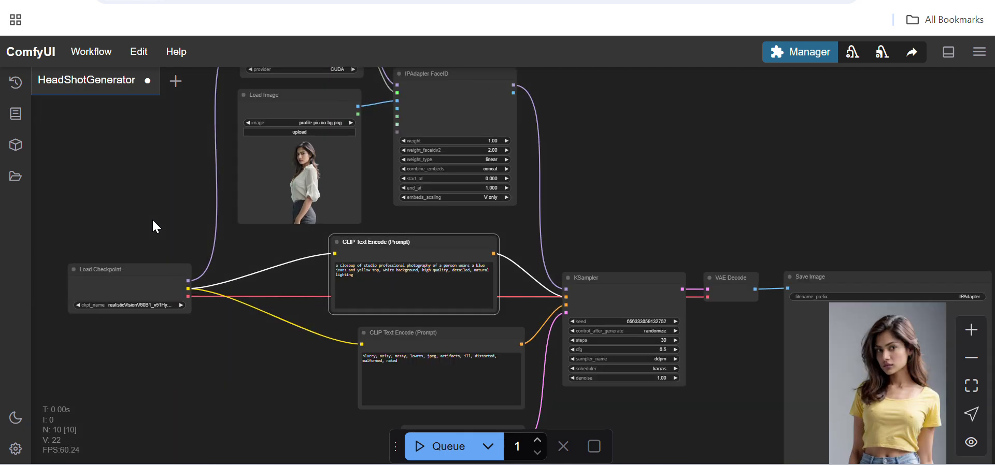
pyautogui.moveTo(223, 394); pyautogui.dragTo(193, 286)
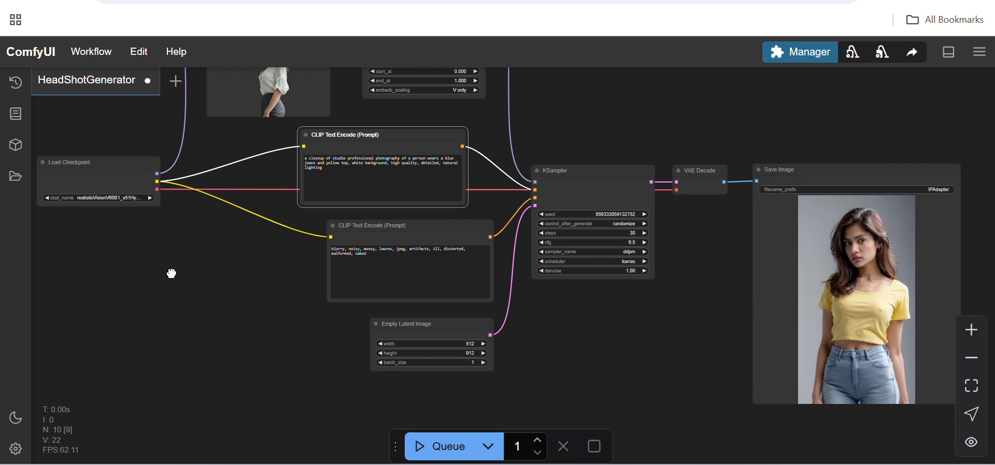
pyautogui.moveTo(171, 275); pyautogui.dragTo(238, 323)
pyautogui.moveTo(166, 162); pyautogui.dragTo(170, 233)
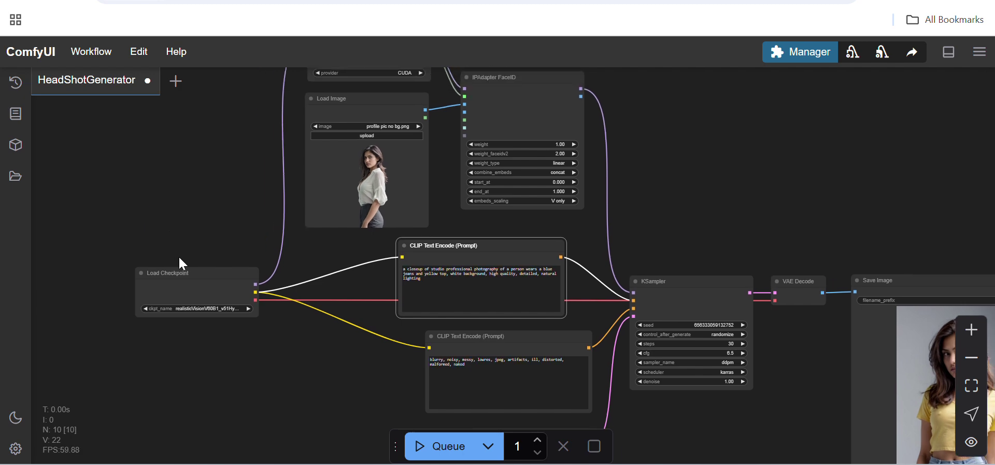